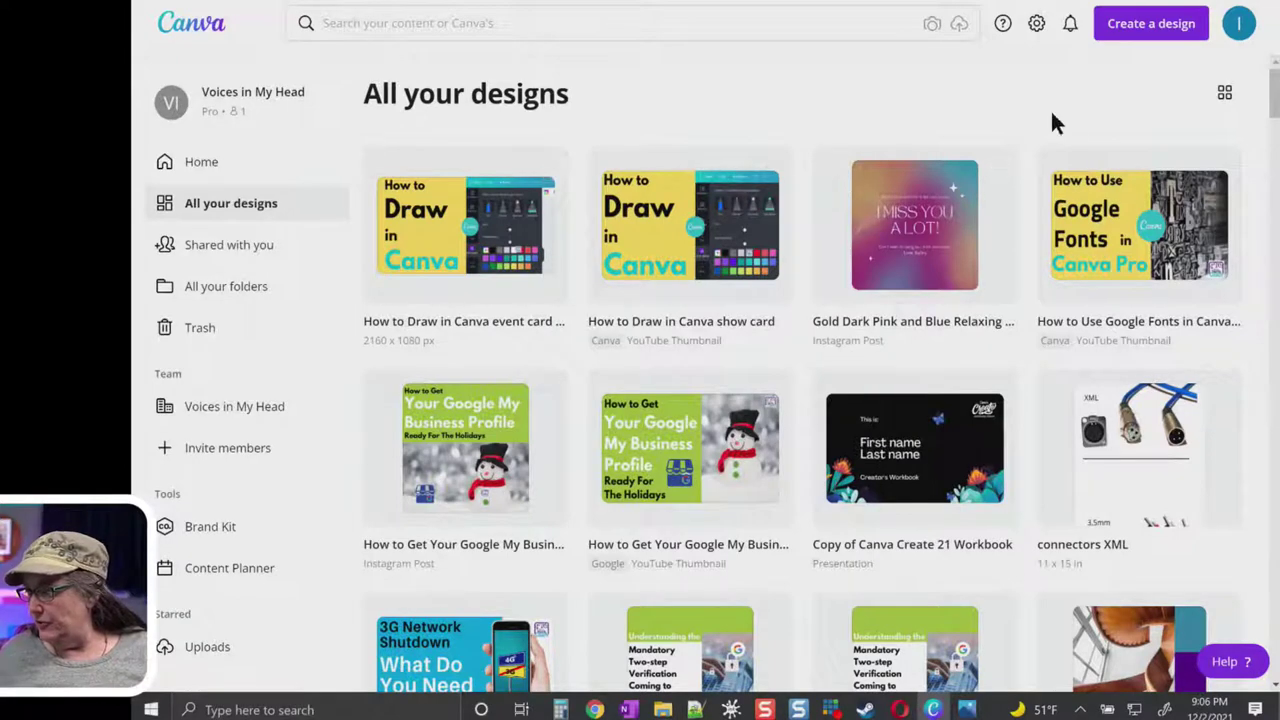
Create a new Instagram Post design and apply the recently used "Weekend Solo Ride" template to its page
click(1132, 25)
text(vide)
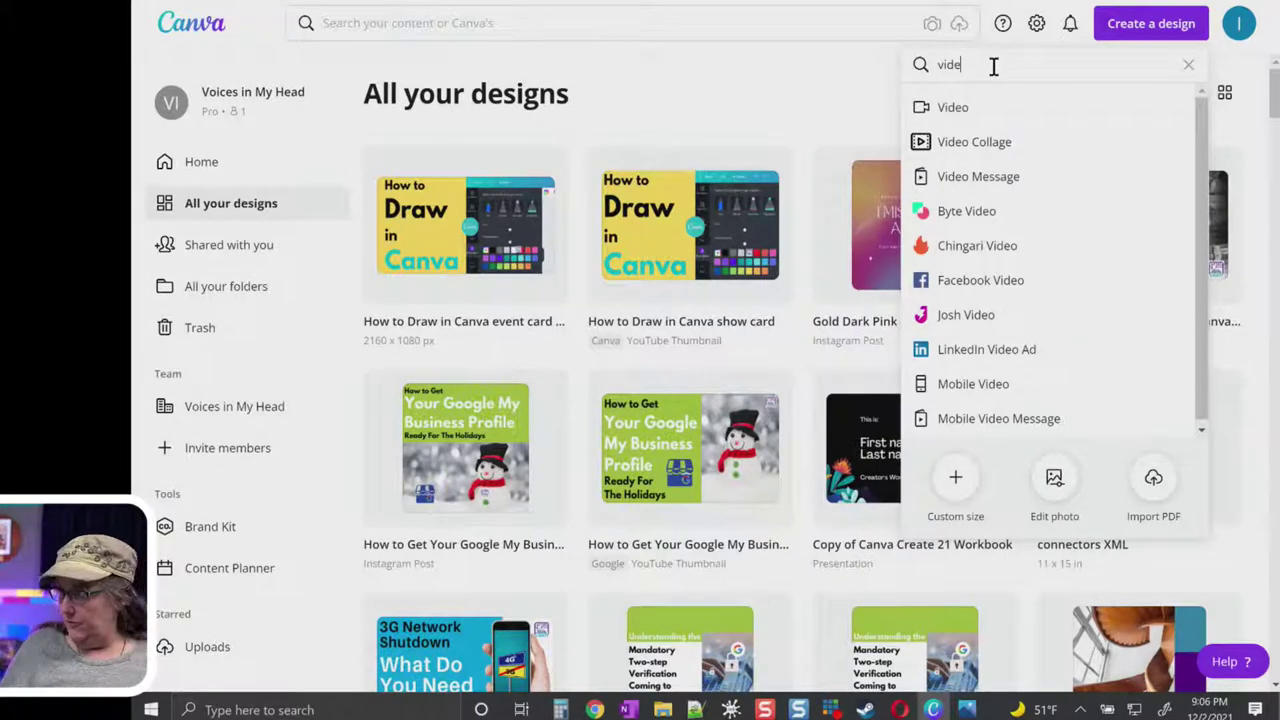
click(1189, 65)
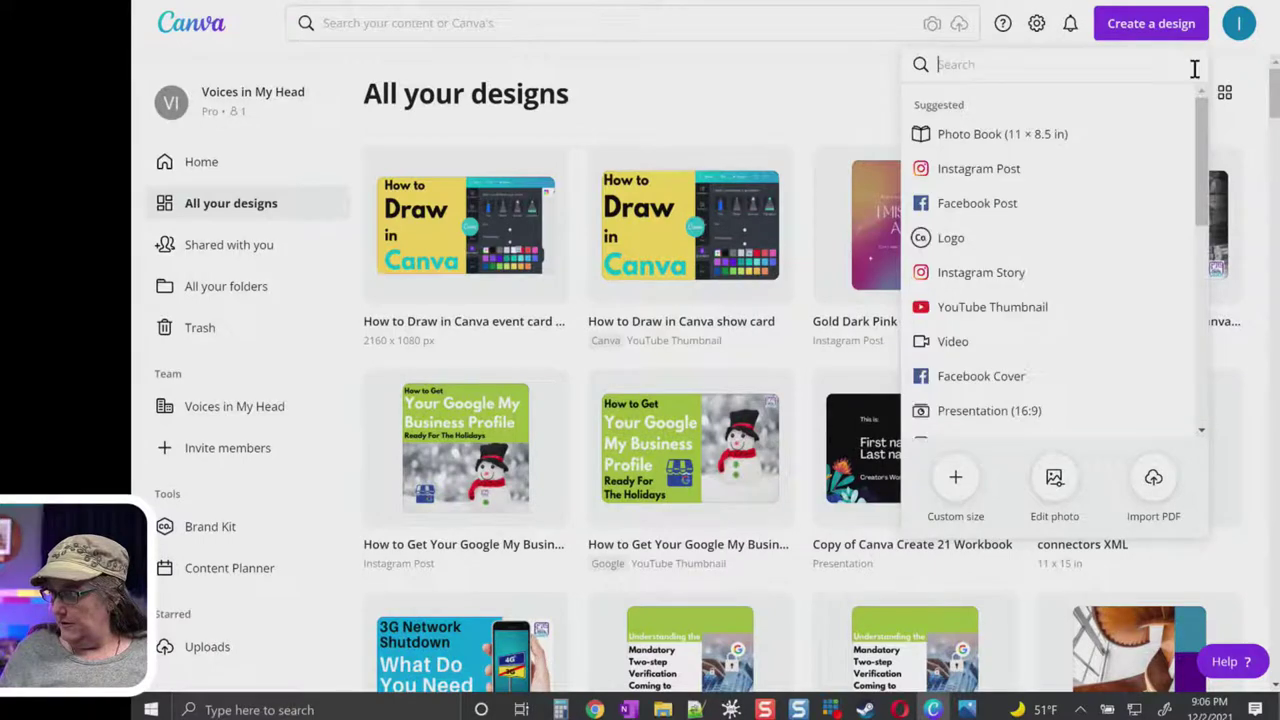
click(1043, 166)
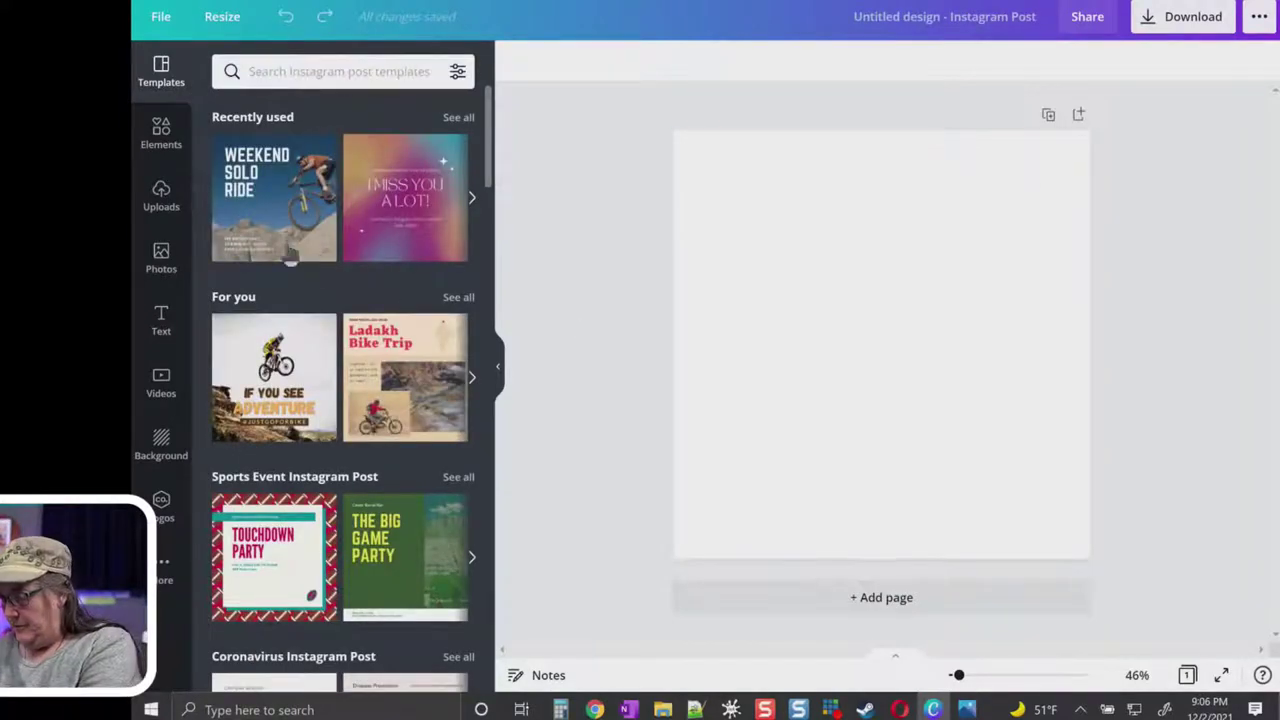
drag(270, 220, 700, 320)
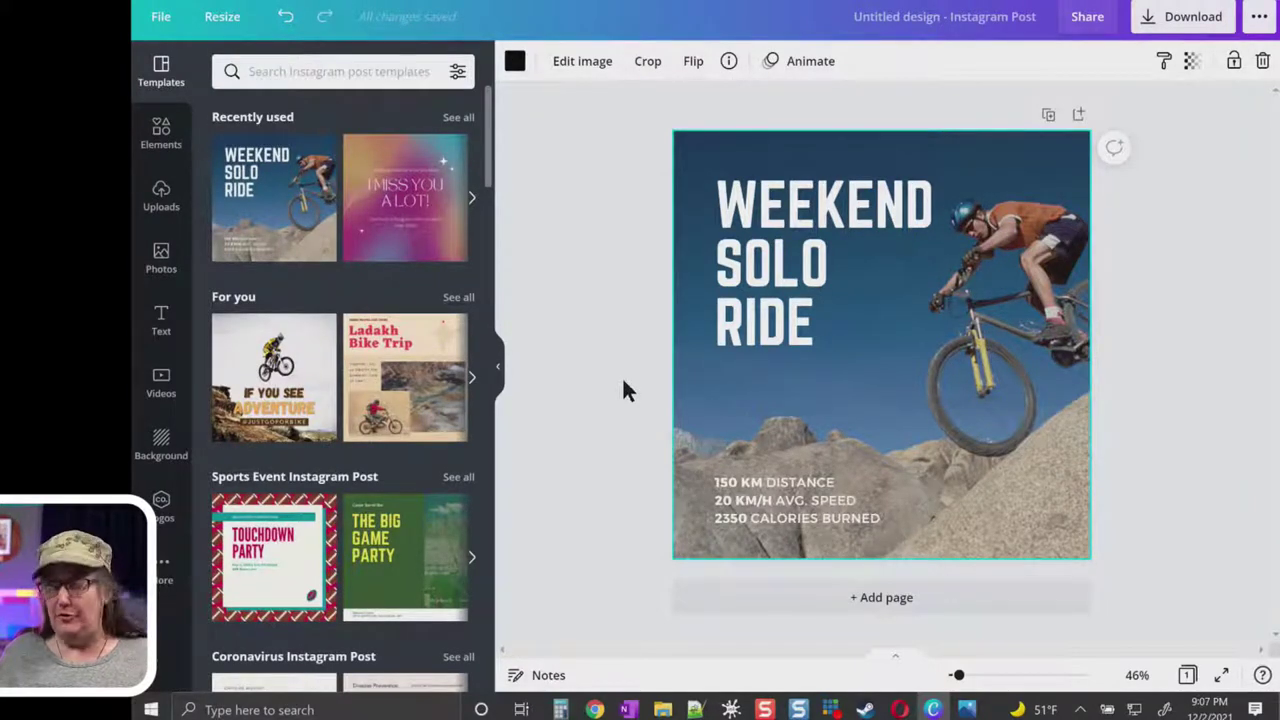
Browse the available apps and integrations, searching them for "dra" and "phot"
click(165, 576)
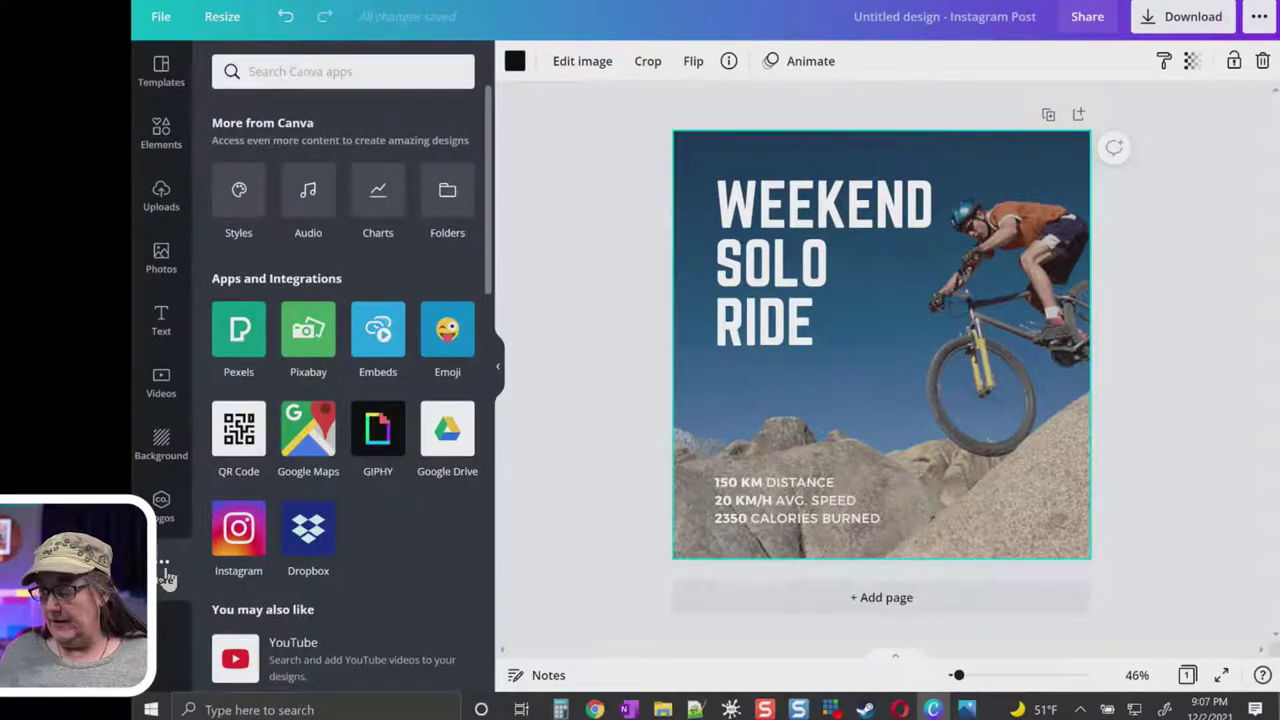
scroll(345, 500, down, 1)
scroll(345, 495, down, 8)
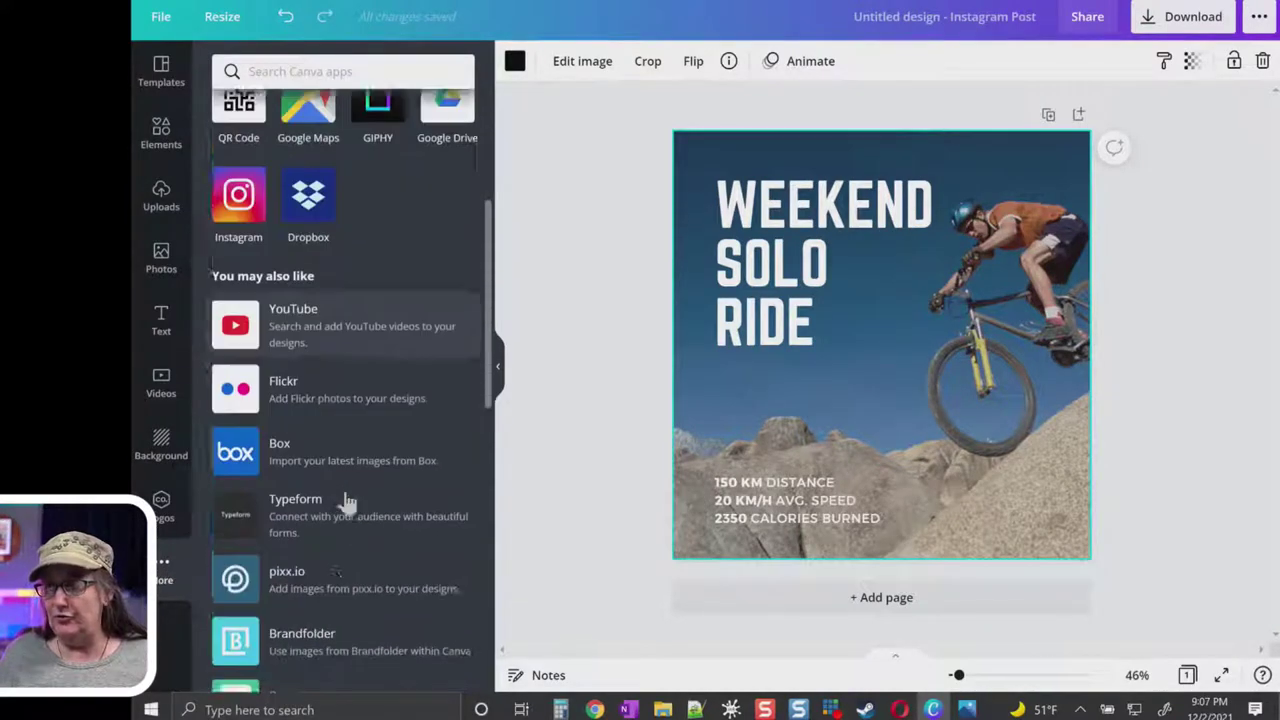
scroll(345, 495, up, 10)
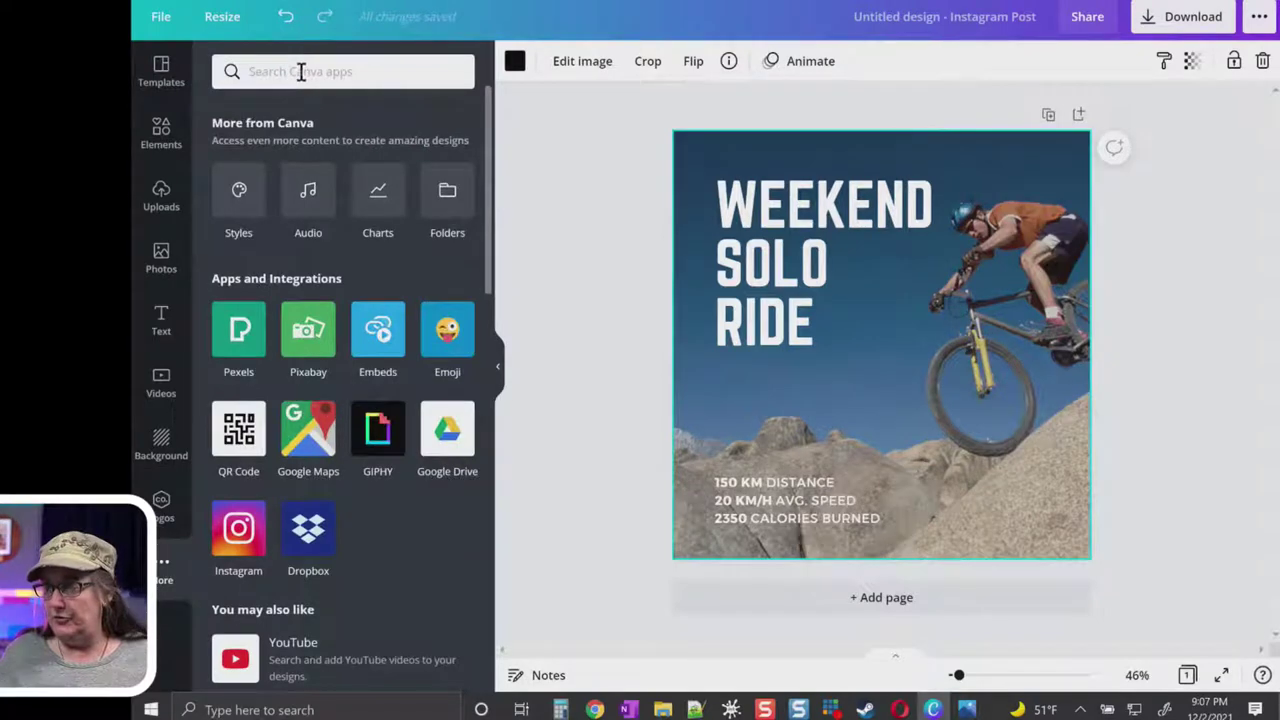
text(dra)
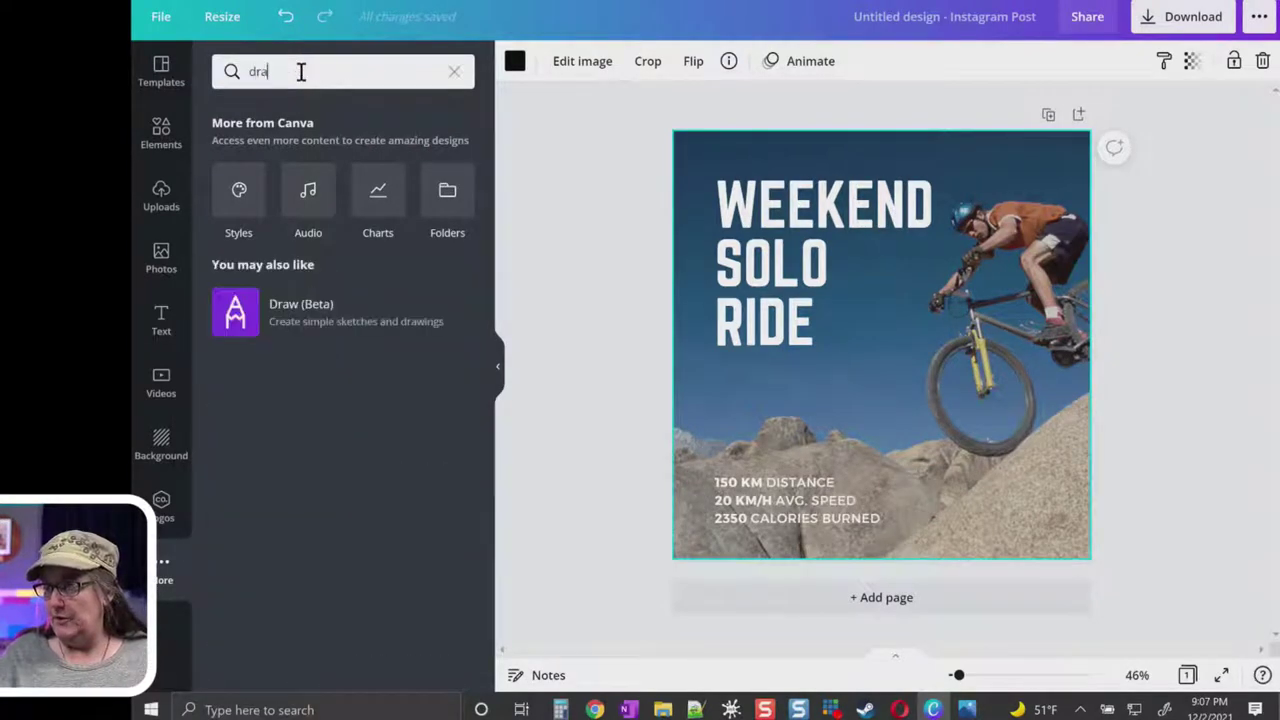
key(BackSpace)
key(BackSpace)
key(BackSpace)
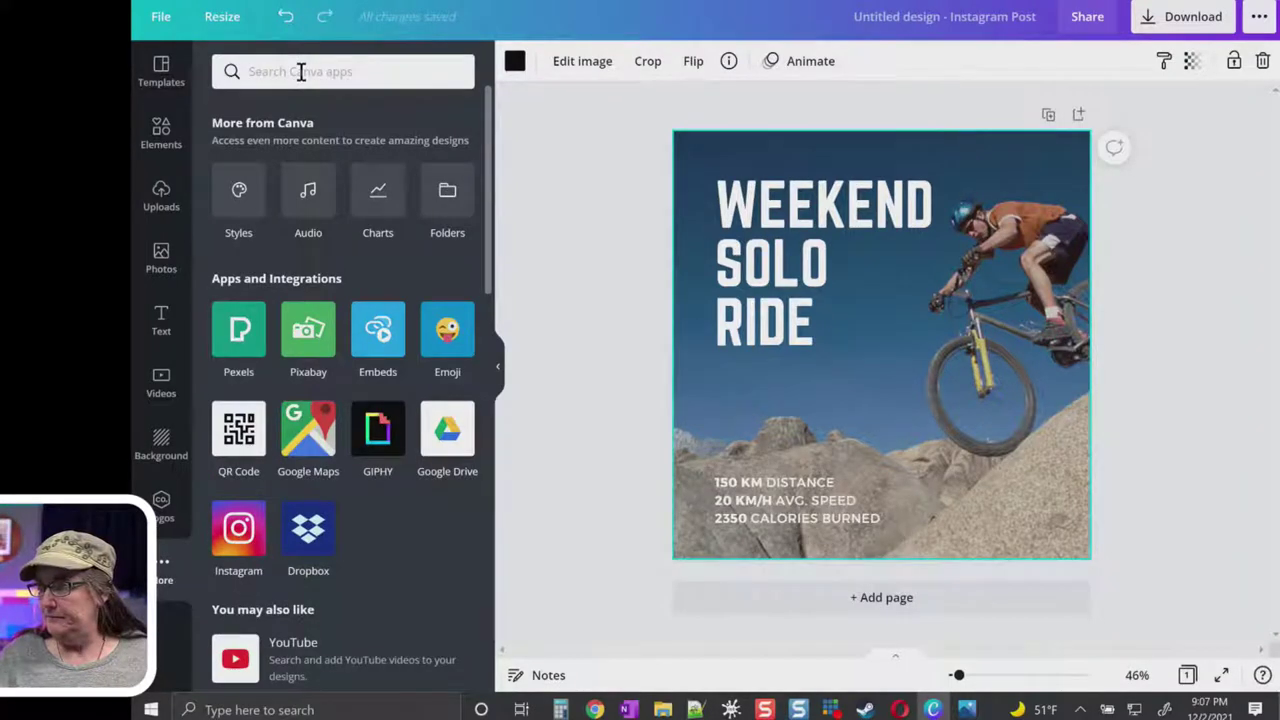
text(phot)
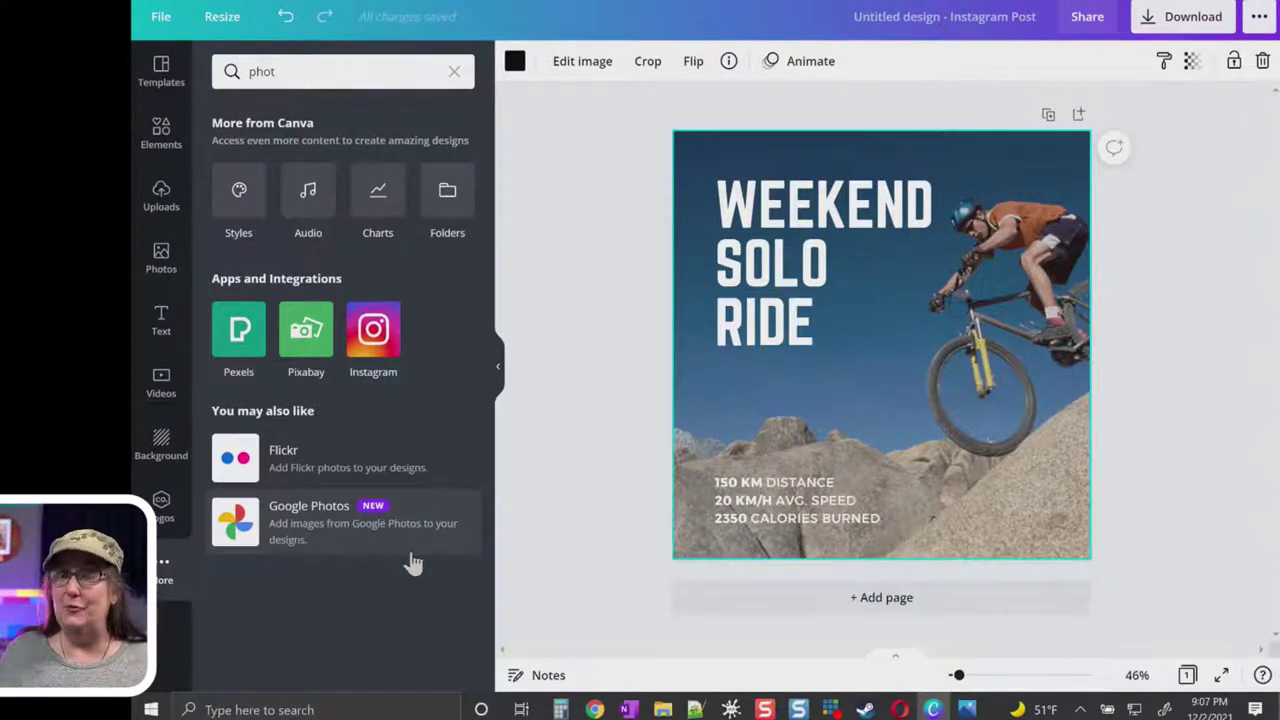
click(453, 75)
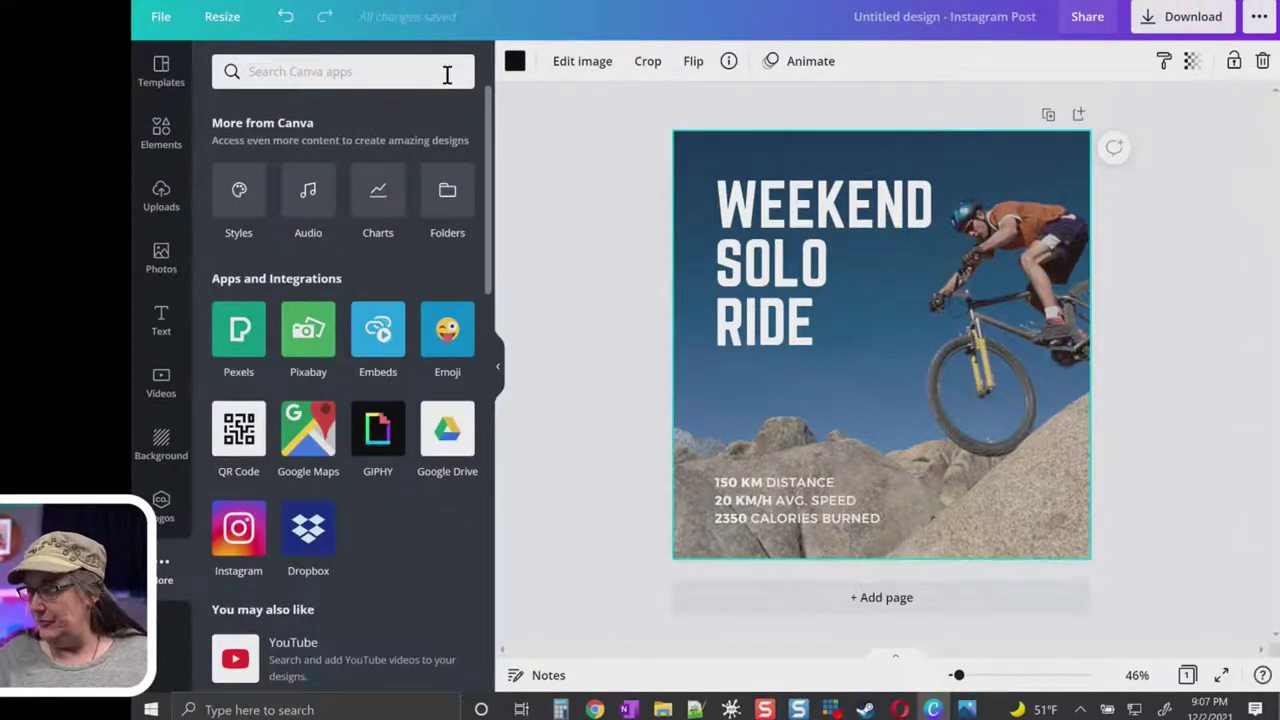
Search the apps for "dr", look through the Draw (Beta) preview images and start using that app
text(dr)
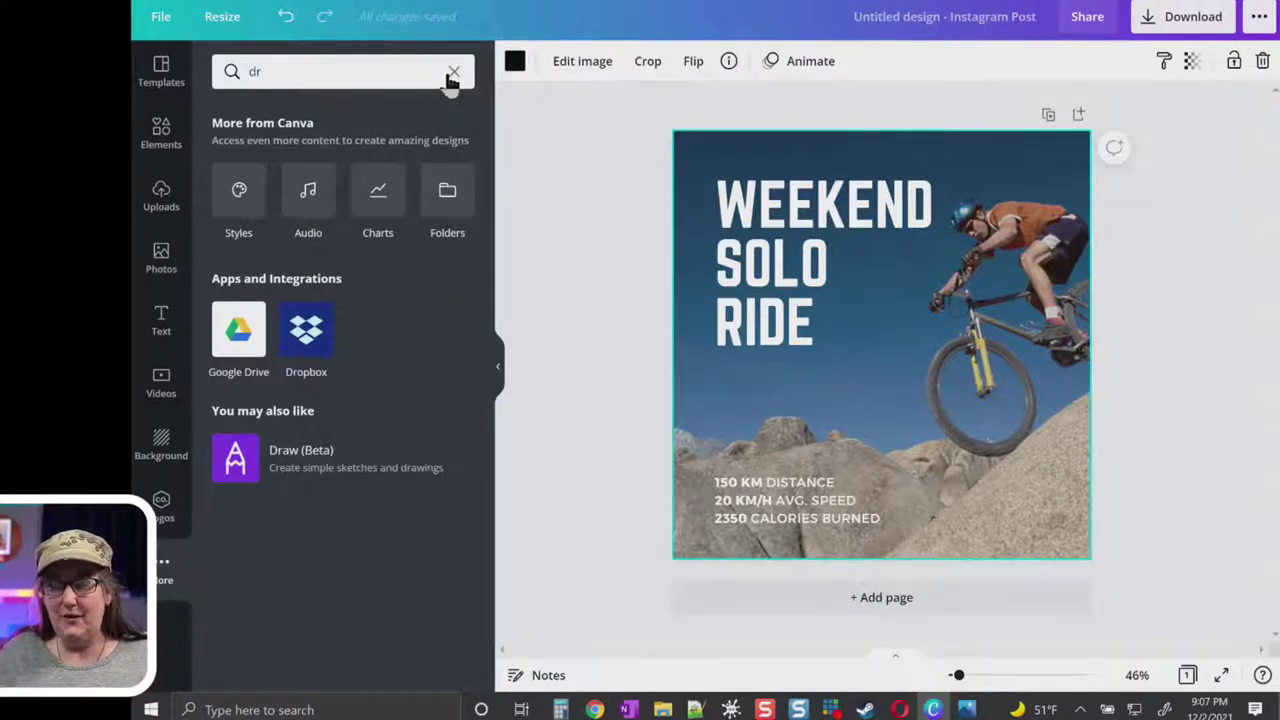
click(298, 482)
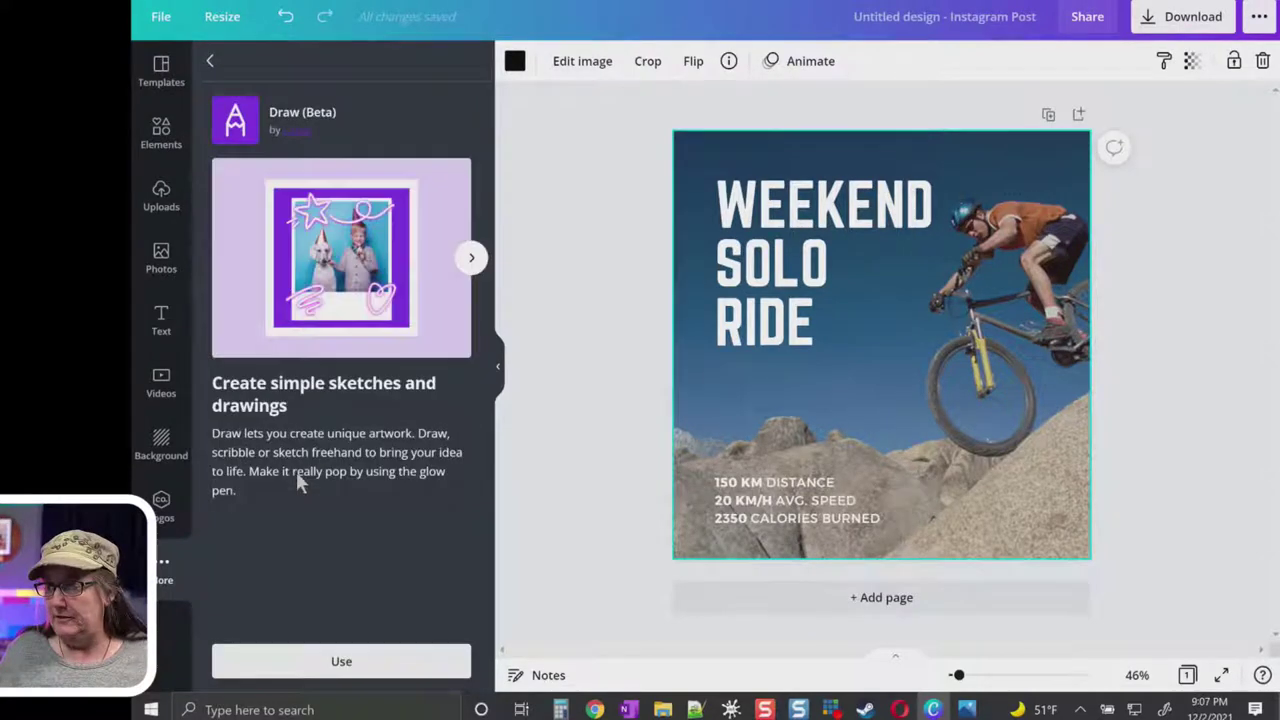
click(472, 262)
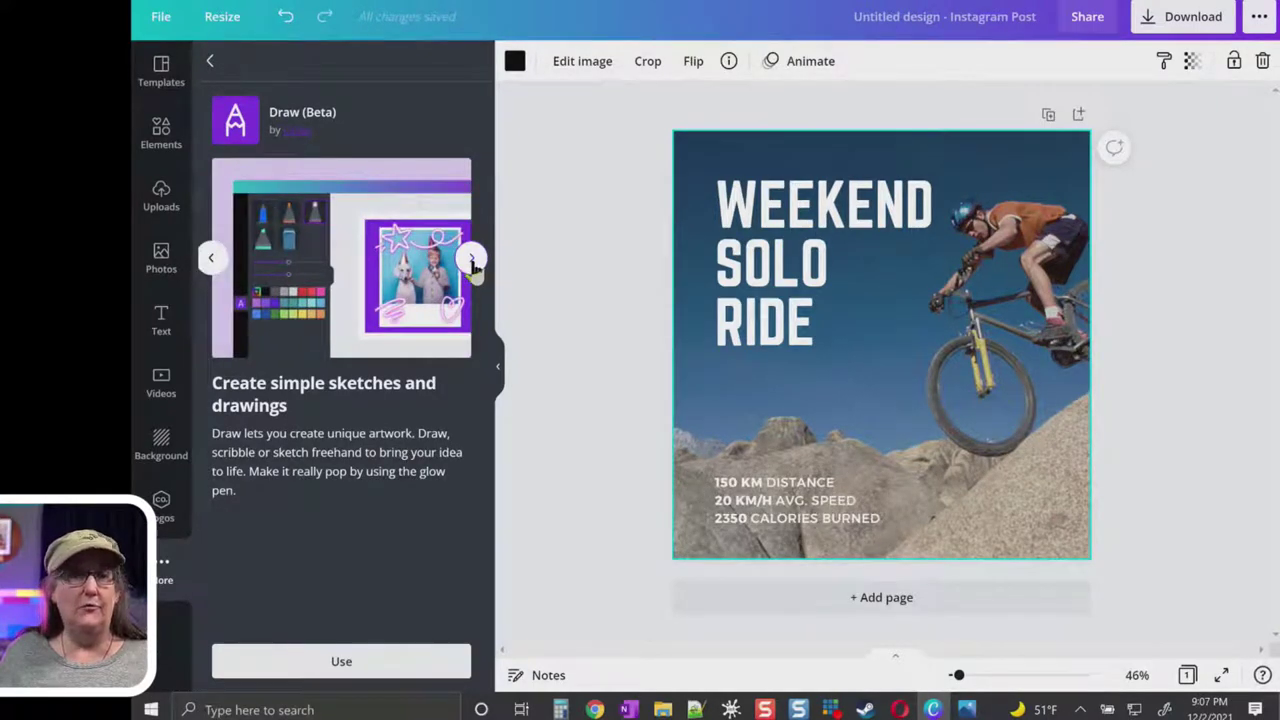
click(472, 261)
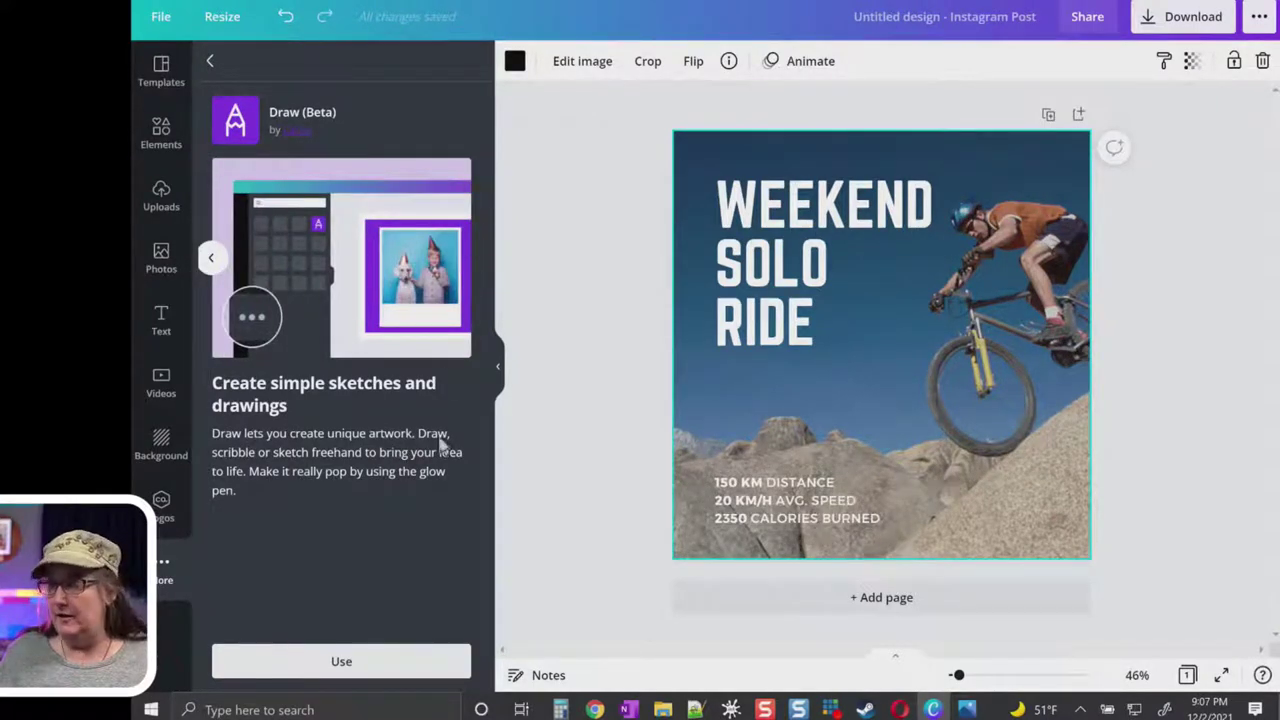
click(352, 665)
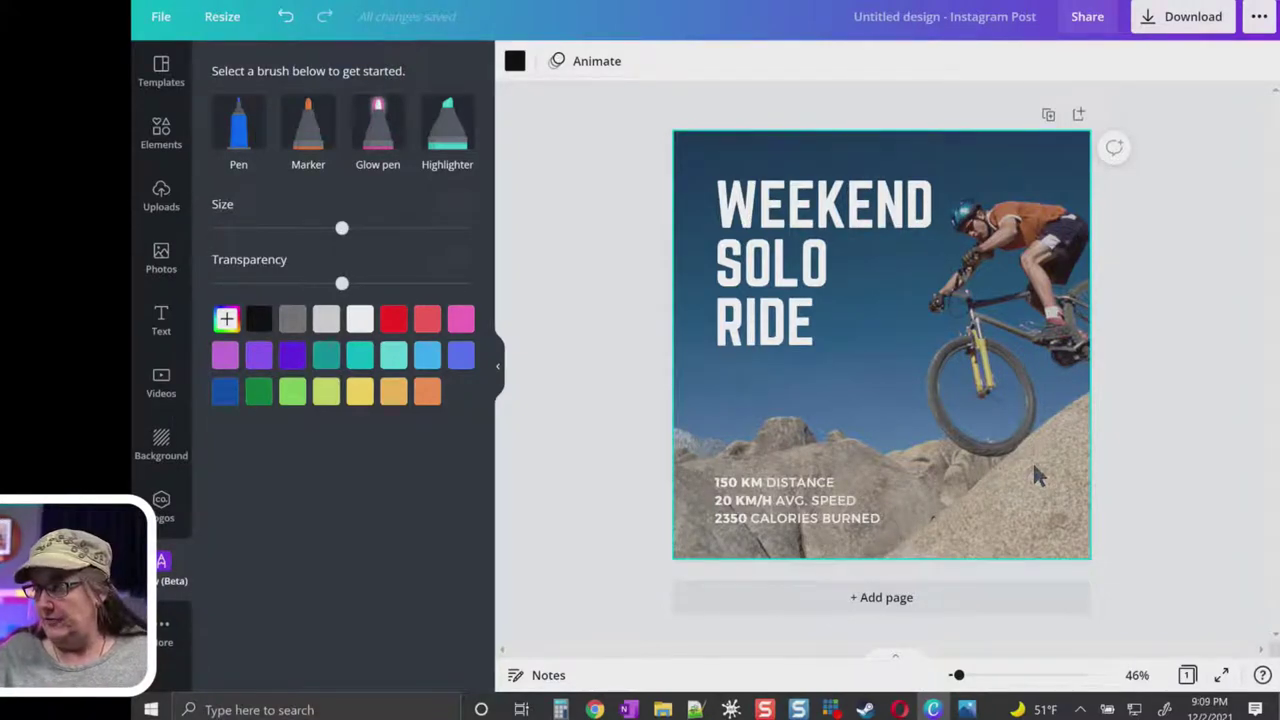
Draw a large yellow spiral across the page with the Pen brush at size 81 and transparency 100
click(240, 125)
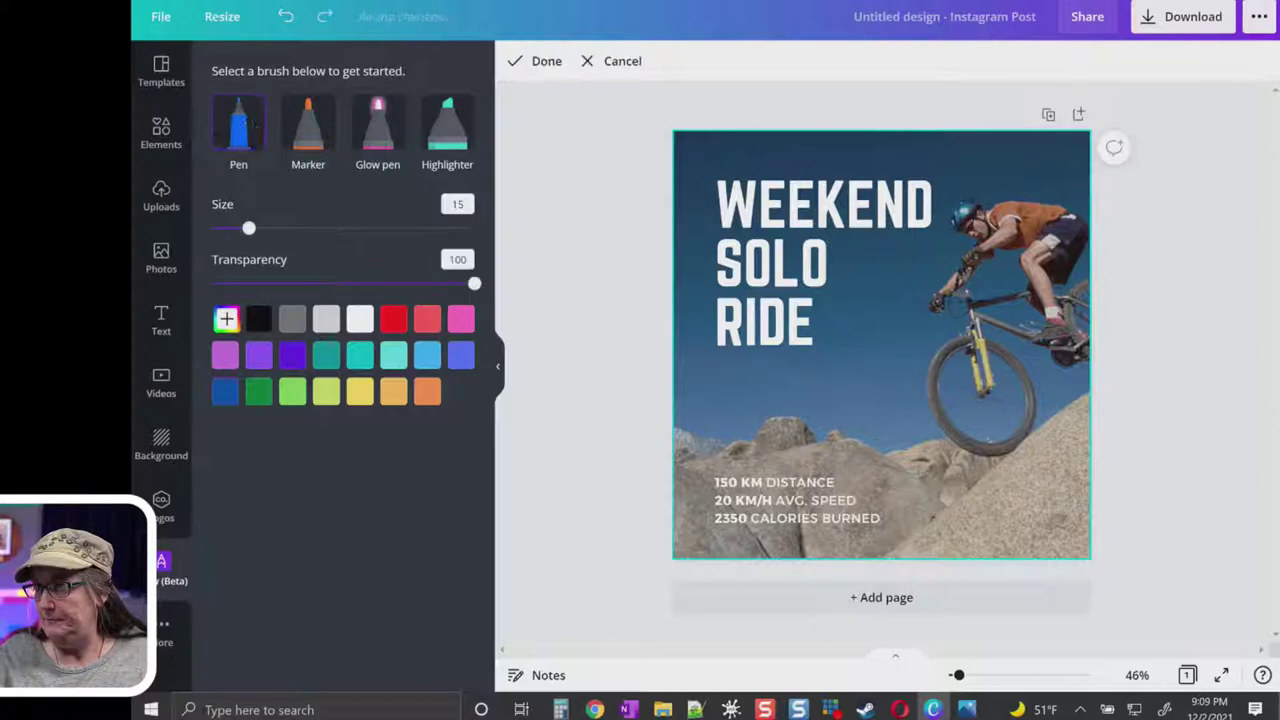
mouse_move(249, 228)
mouse_down()
mouse_move(460, 228)
mouse_move(340, 228)
mouse_move(424, 228)
mouse_up()
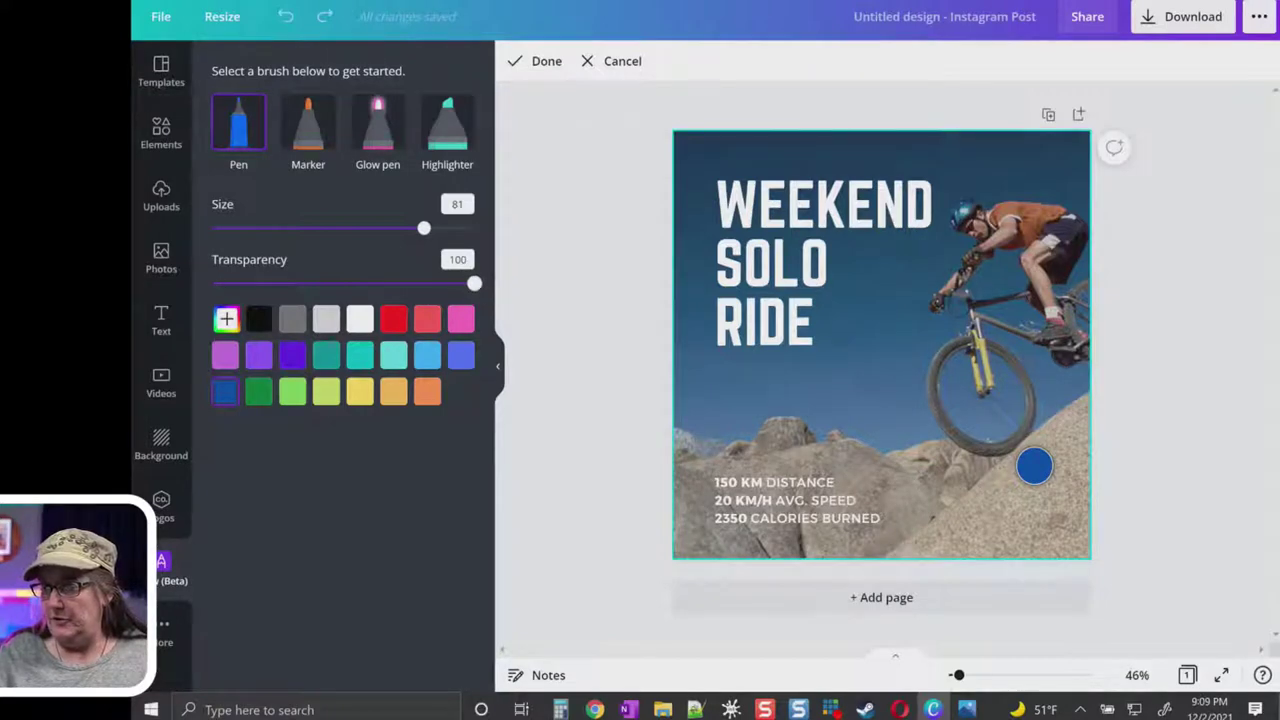
mouse_move(474, 283)
mouse_down()
mouse_move(262, 283)
mouse_move(474, 283)
mouse_up()
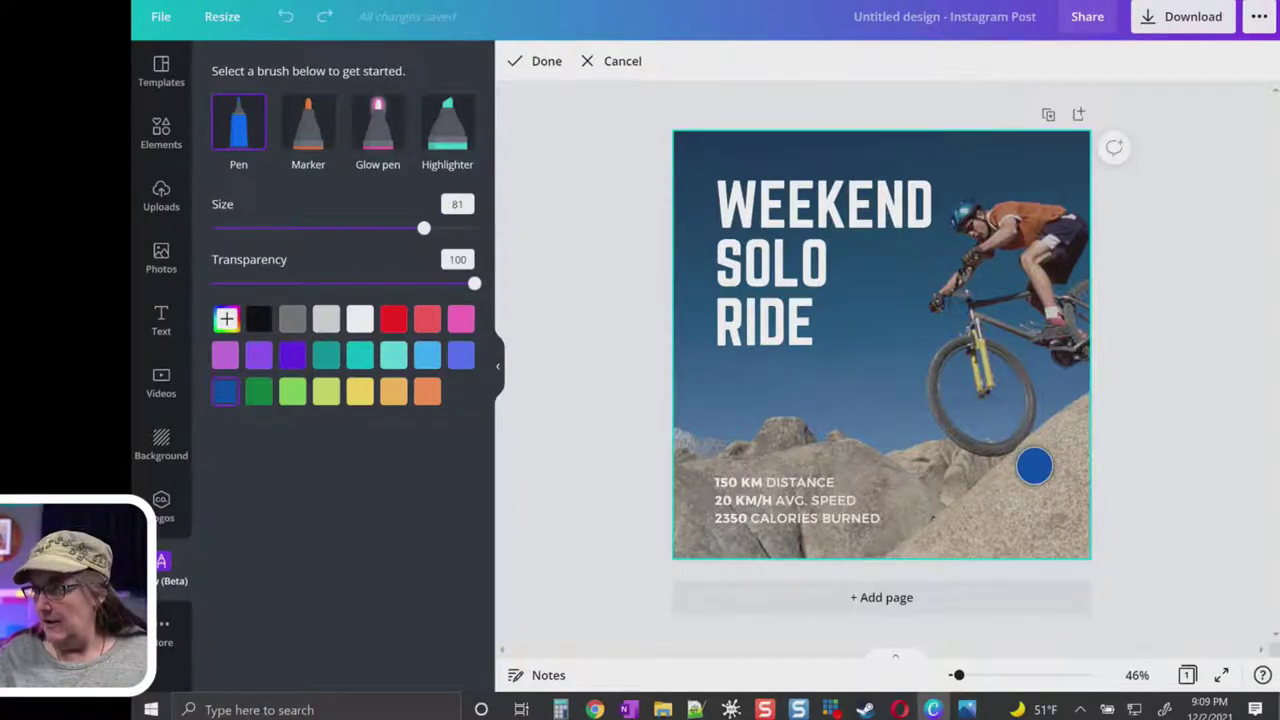
click(362, 392)
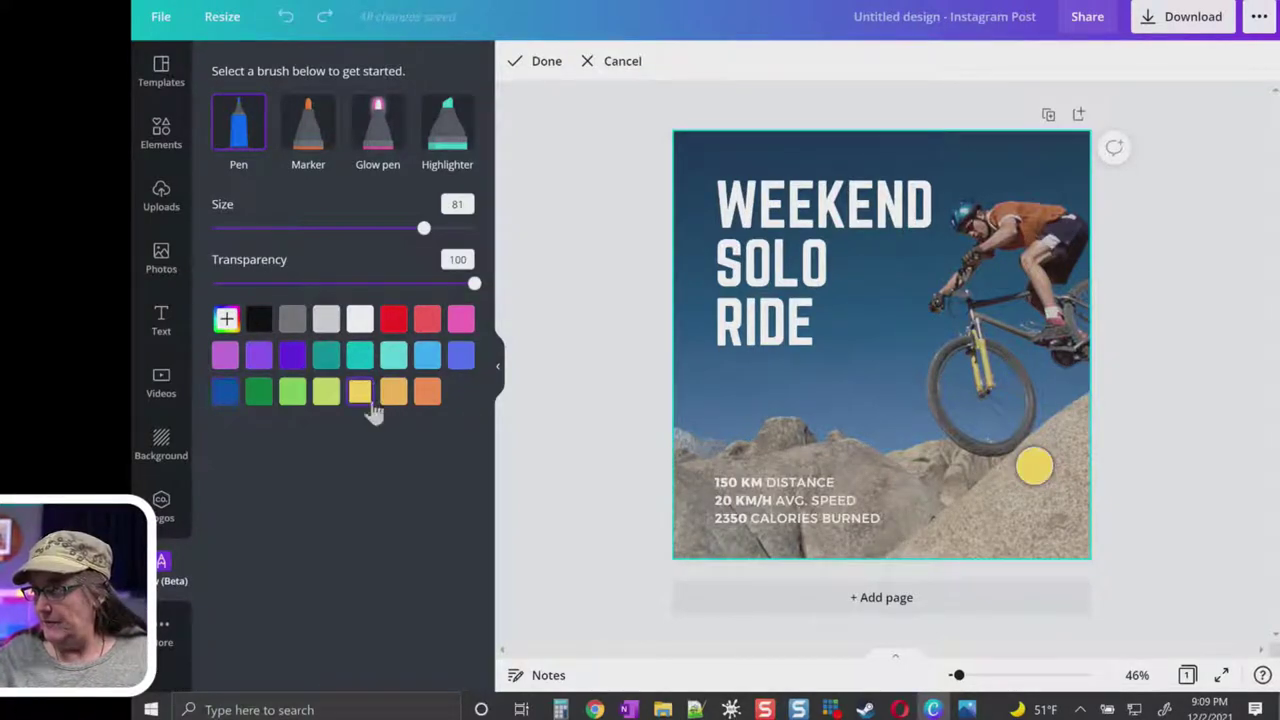
mouse_move(1030, 452)
mouse_down()
mouse_move(1004, 275)
mouse_move(844, 205)
mouse_move(737, 392)
mouse_move(903, 500)
mouse_move(1014, 284)
mouse_move(839, 296)
mouse_move(941, 393)
mouse_move(889, 347)
mouse_up()
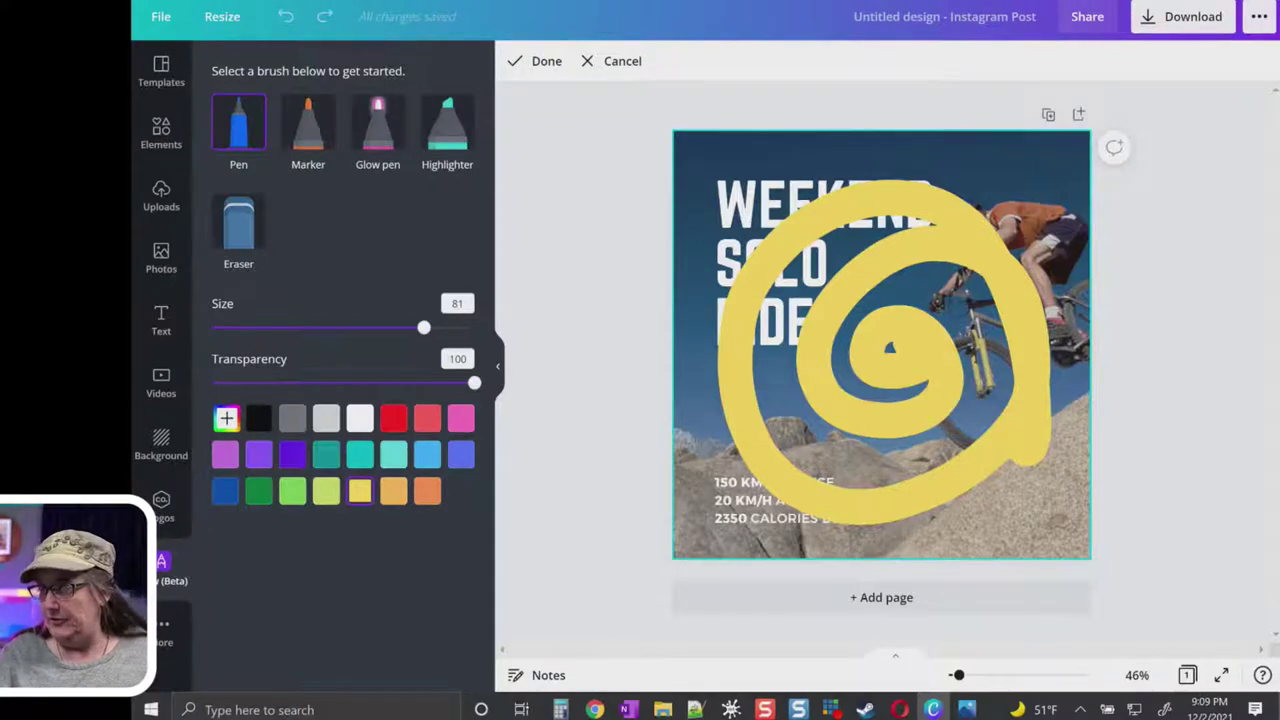
Draw red loops over the yellow spiral with the Pen at size 27, finish the drawing and delete it
drag(424, 328, 281, 328)
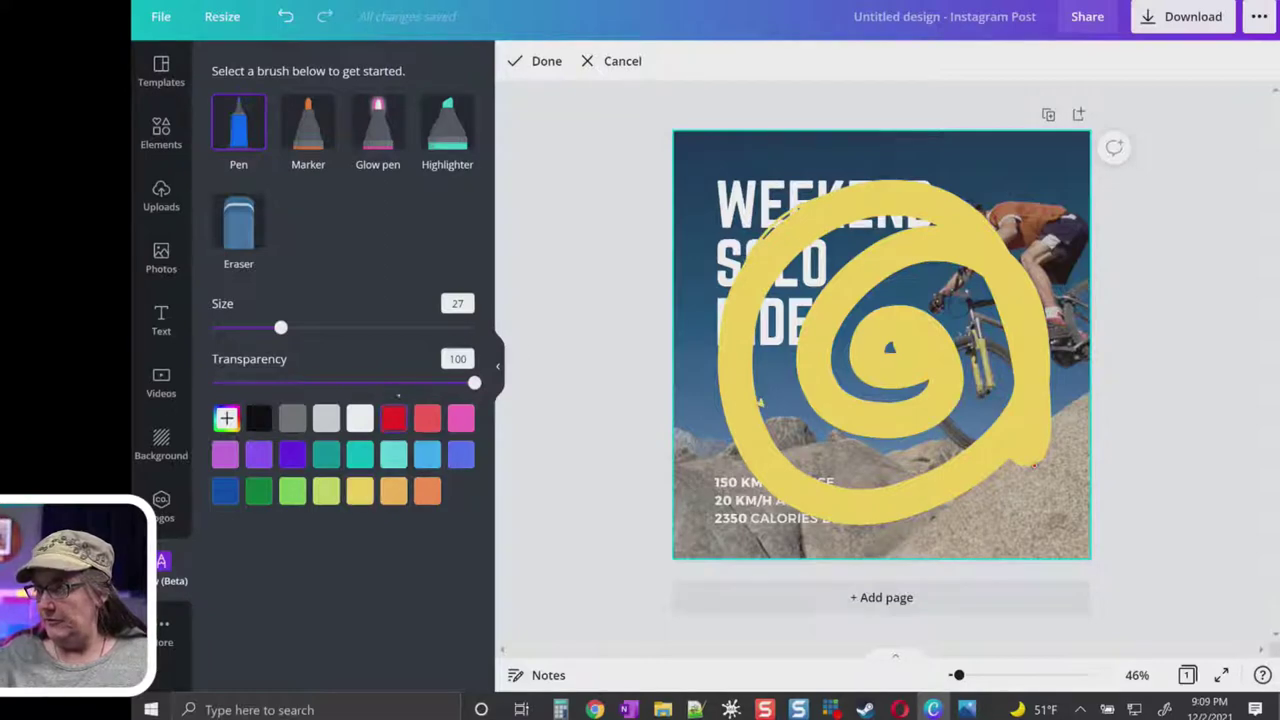
click(393, 418)
mouse_move(862, 216)
mouse_down()
mouse_move(930, 440)
mouse_move(714, 466)
mouse_move(860, 186)
mouse_move(884, 500)
mouse_up()
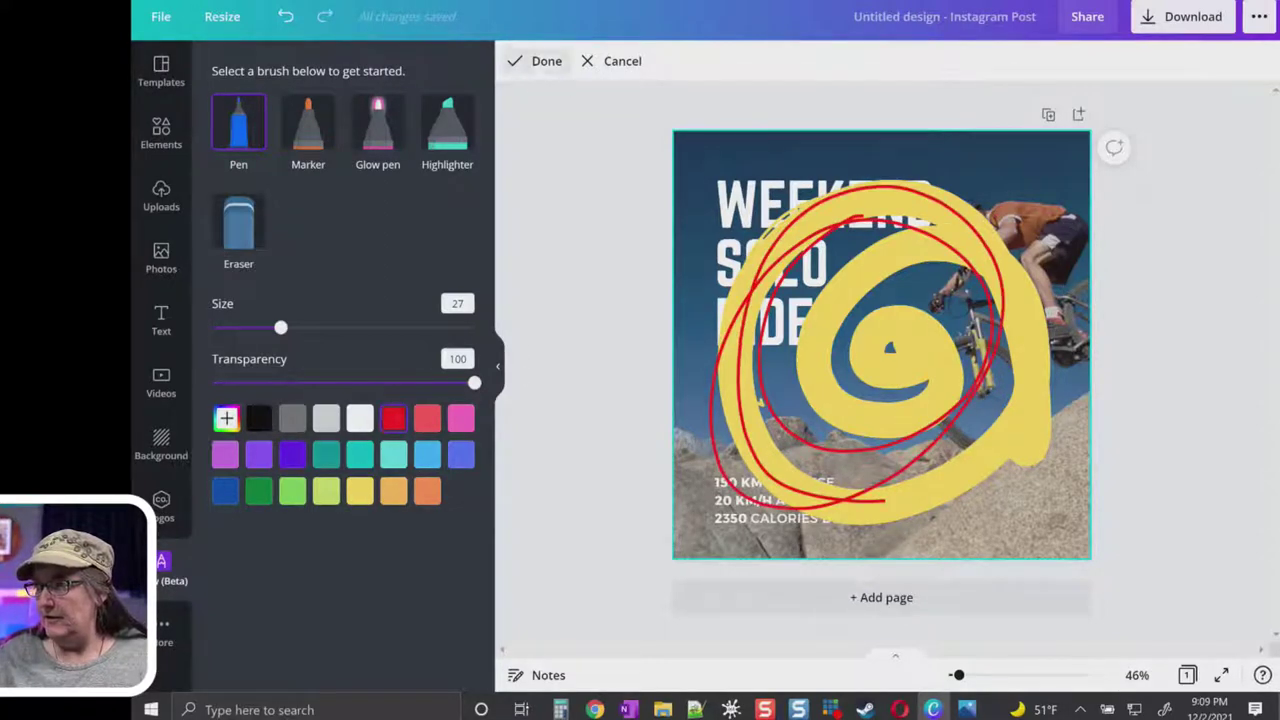
click(540, 61)
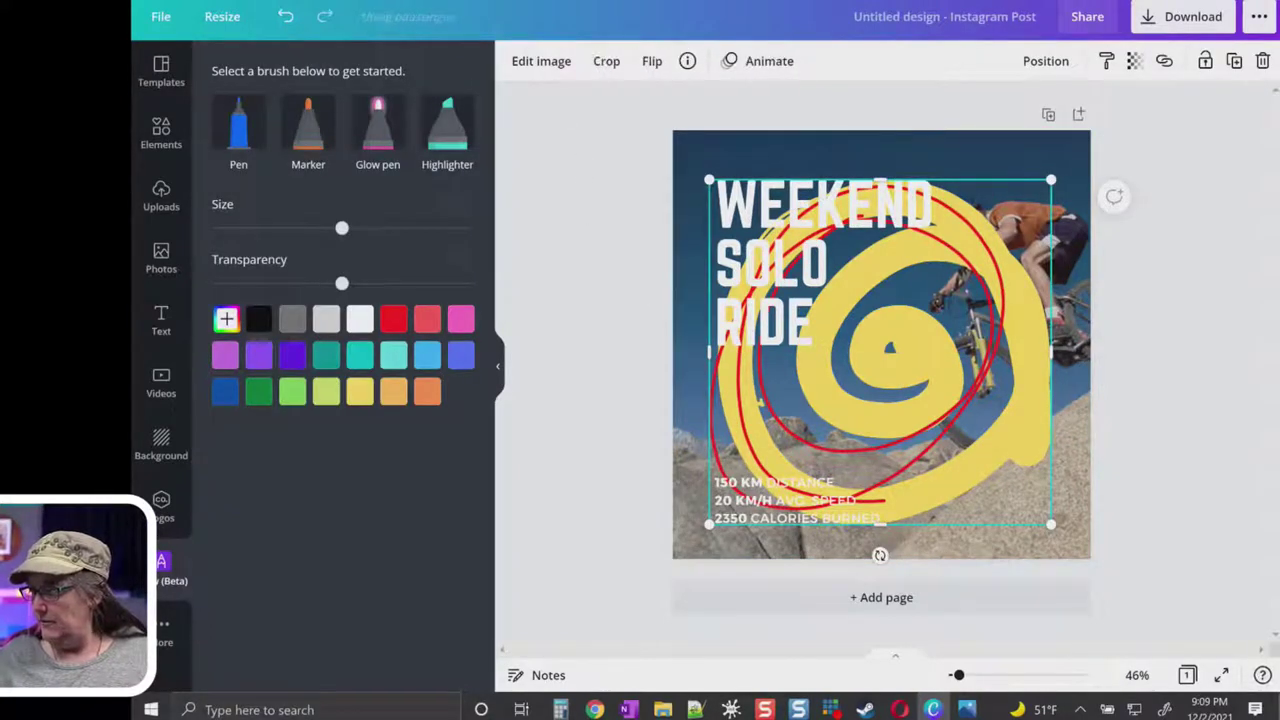
key(Delete)
Try a yellow Marker stroke beside the title text at size 59 and transparency 98
click(308, 122)
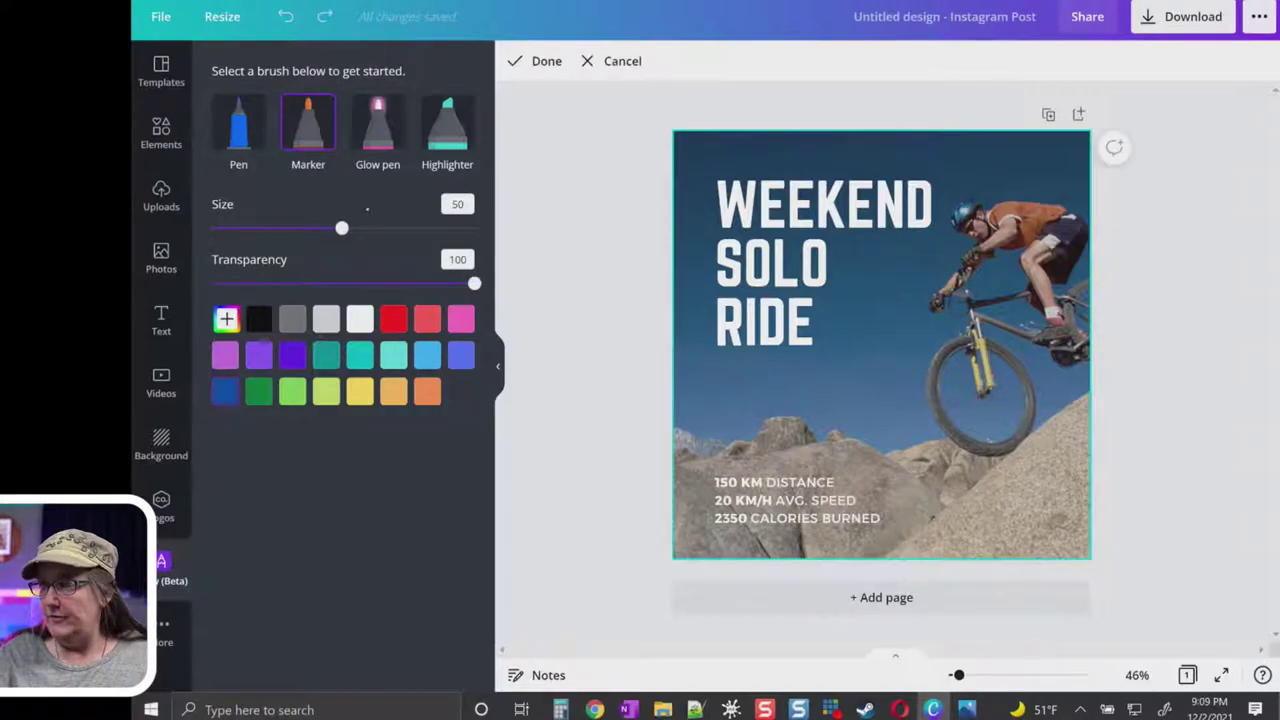
click(360, 392)
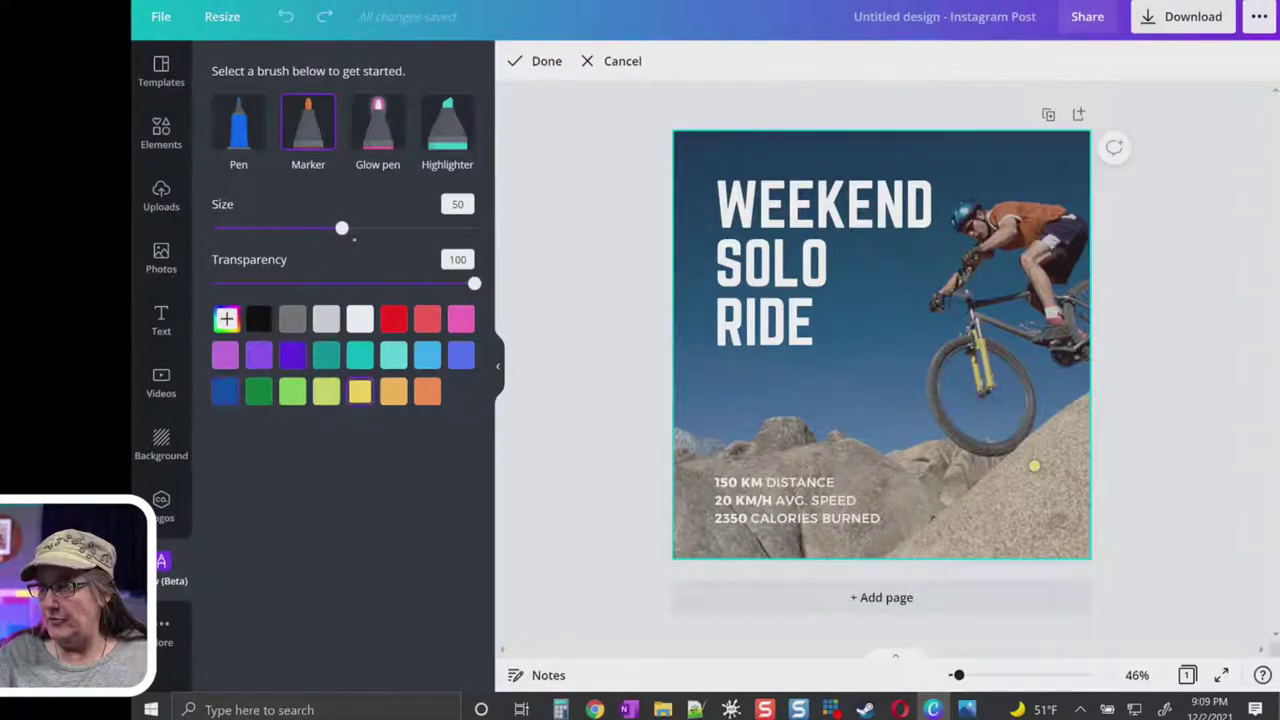
drag(341, 228, 474, 228)
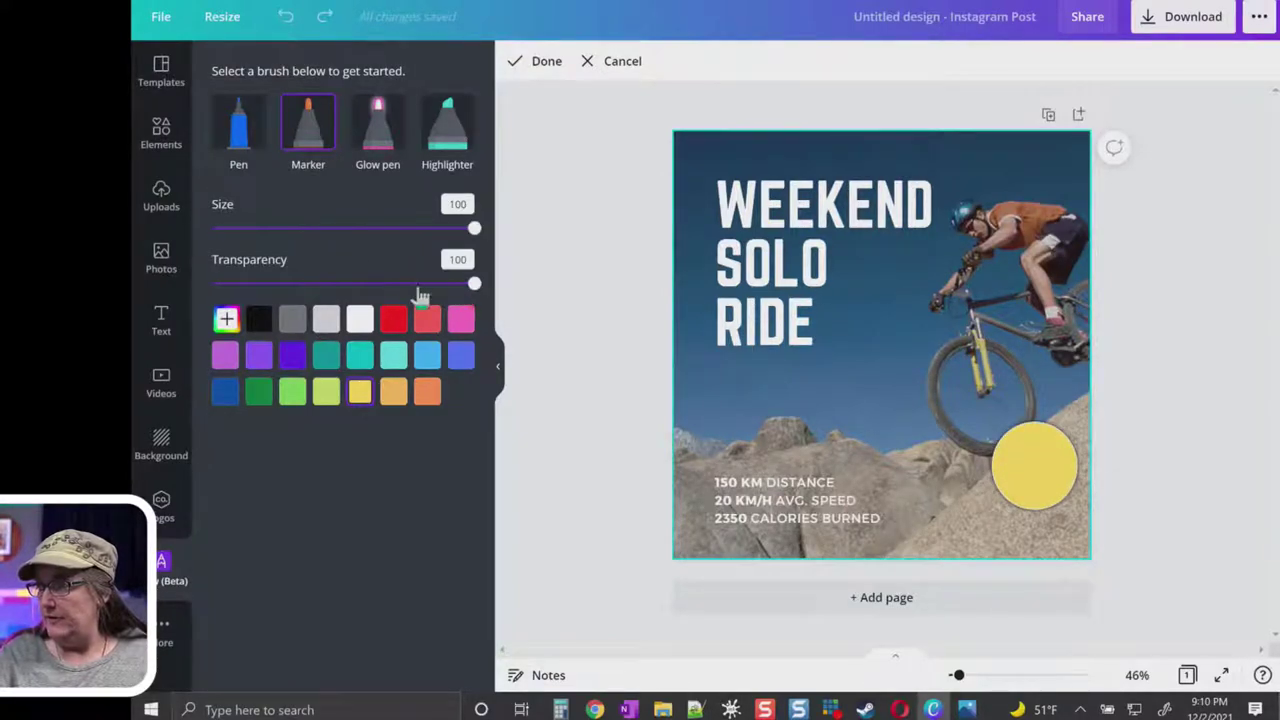
mouse_move(474, 283)
mouse_down()
mouse_move(294, 283)
mouse_move(469, 283)
mouse_up()
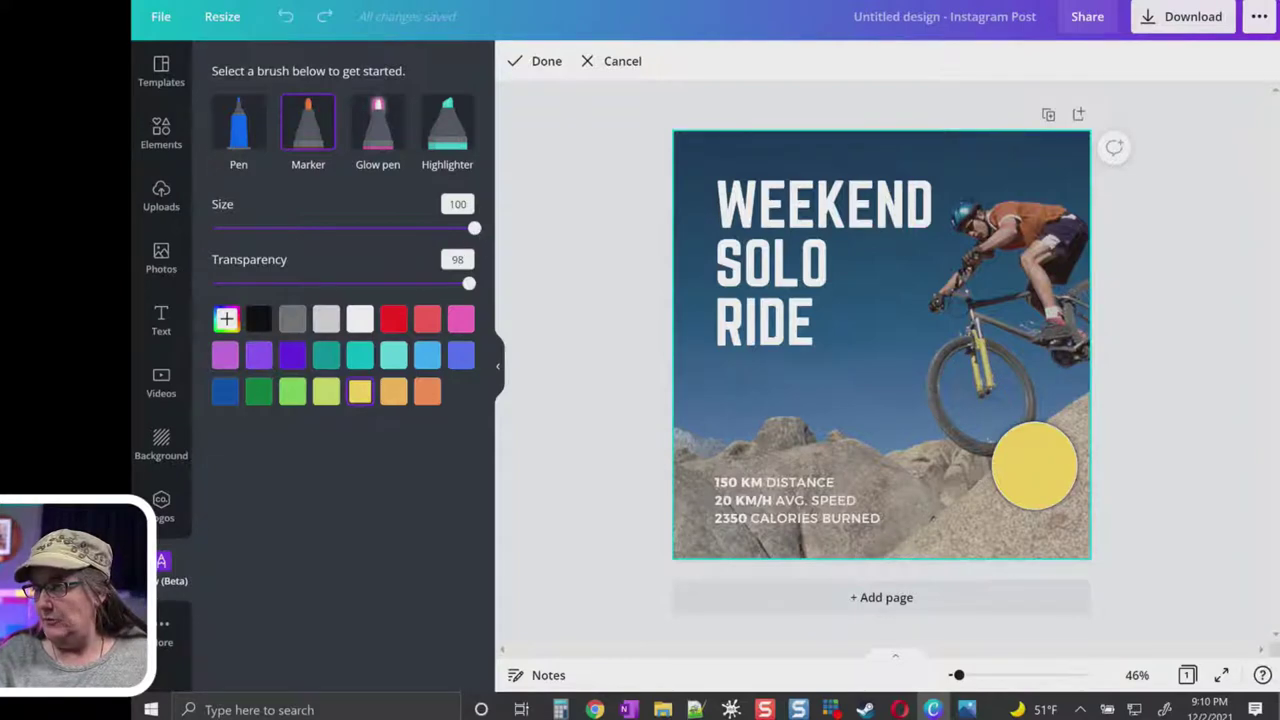
drag(474, 228, 366, 228)
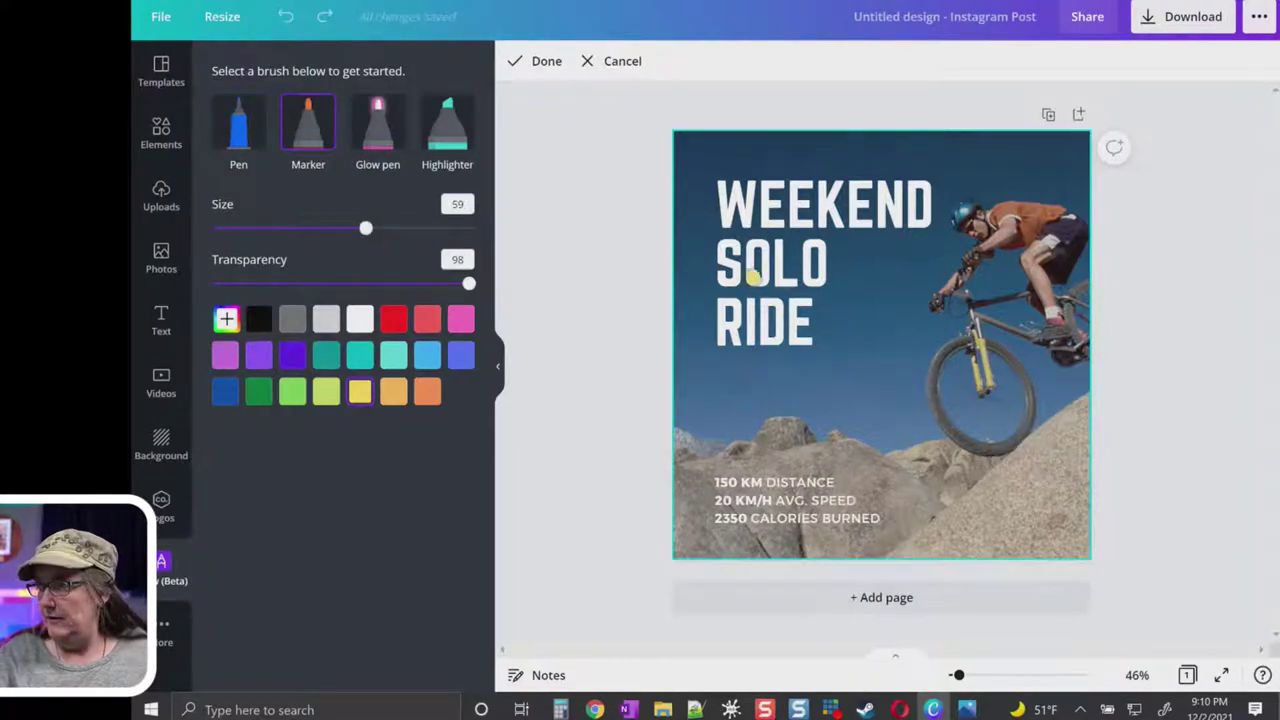
mouse_move(942, 256)
mouse_down()
mouse_move(769, 308)
mouse_move(969, 370)
mouse_move(941, 175)
mouse_move(735, 285)
mouse_move(838, 514)
mouse_move(1057, 378)
mouse_move(971, 192)
mouse_move(832, 368)
mouse_up()
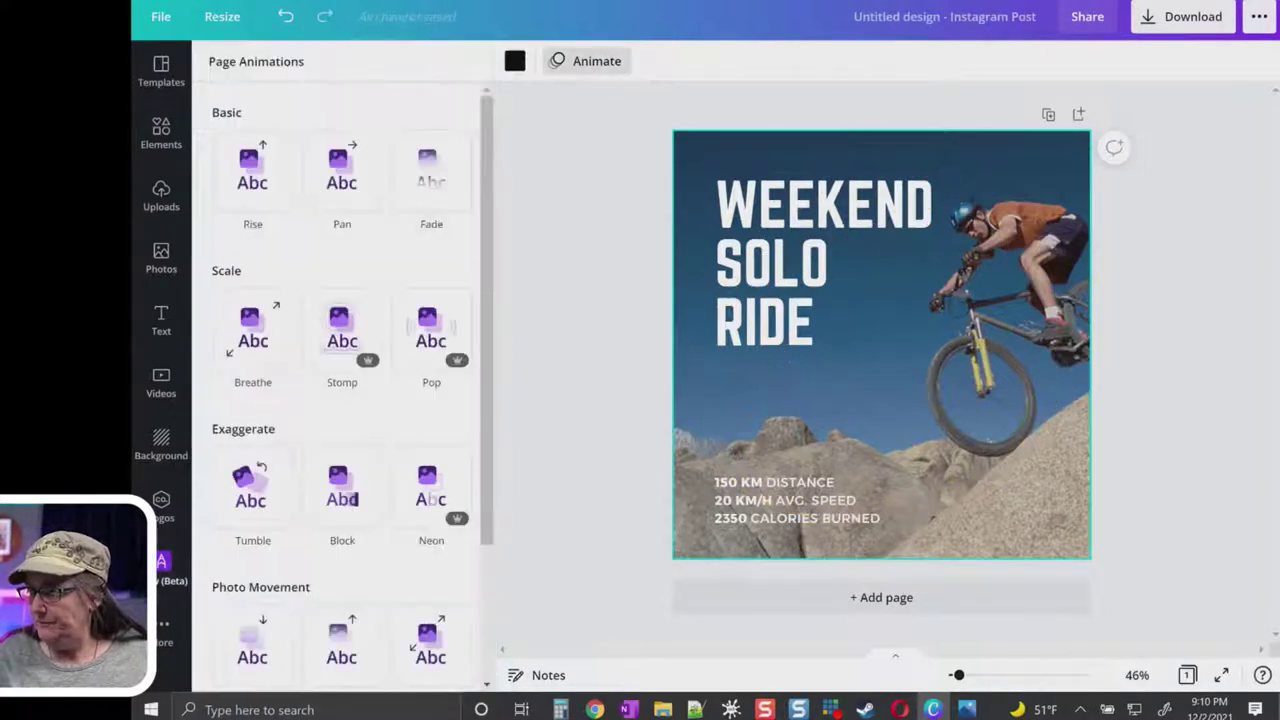
Draw four yellow Glow pen lines around the title and cyclist at size 50 and transparency 100
click(170, 562)
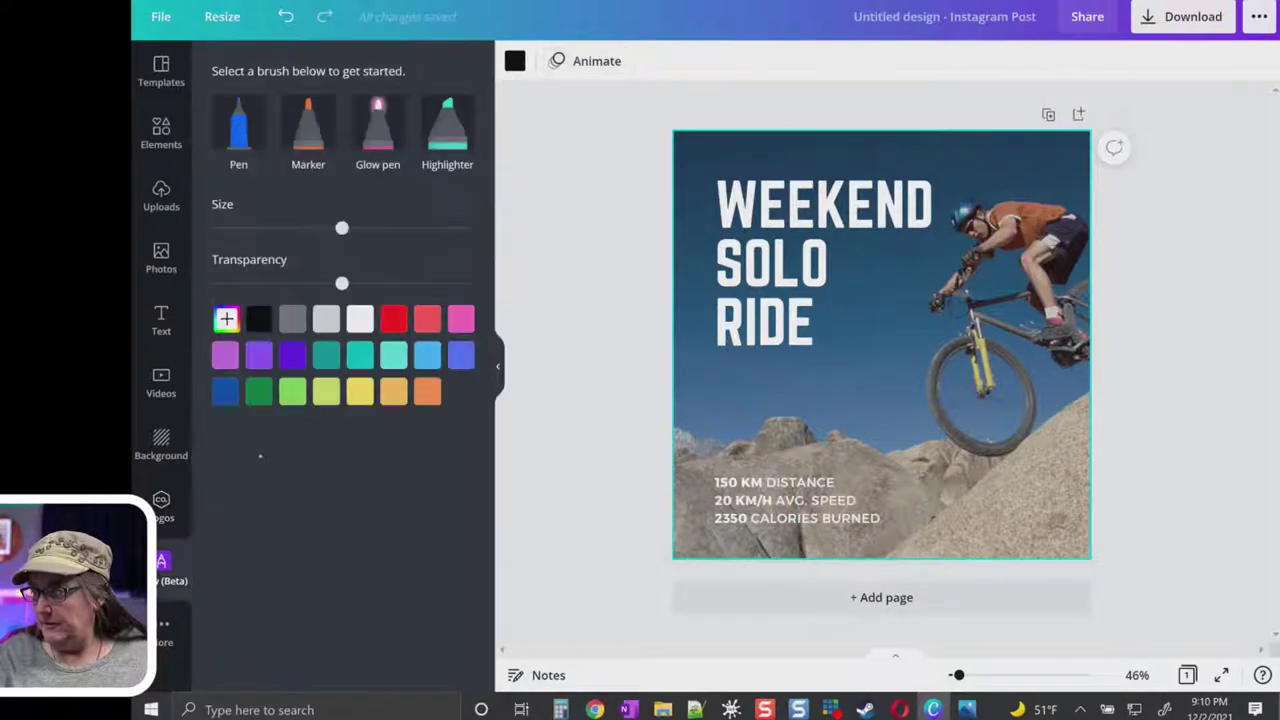
click(377, 125)
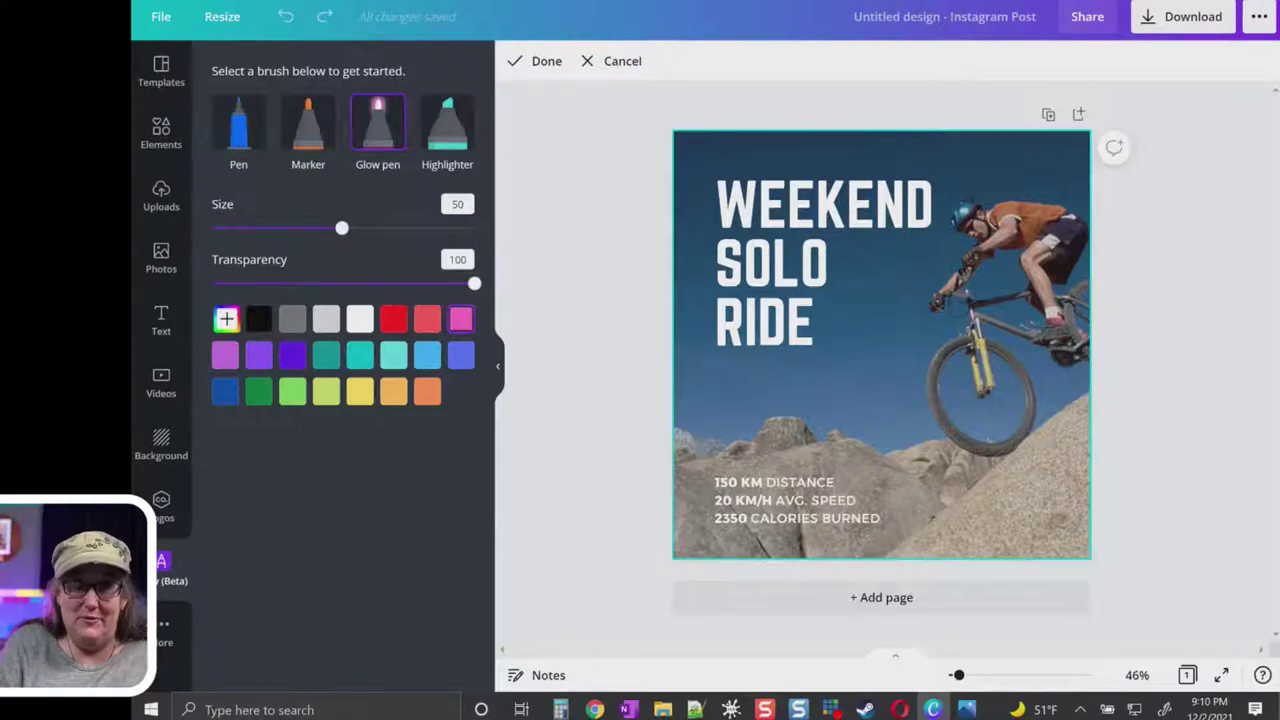
click(360, 391)
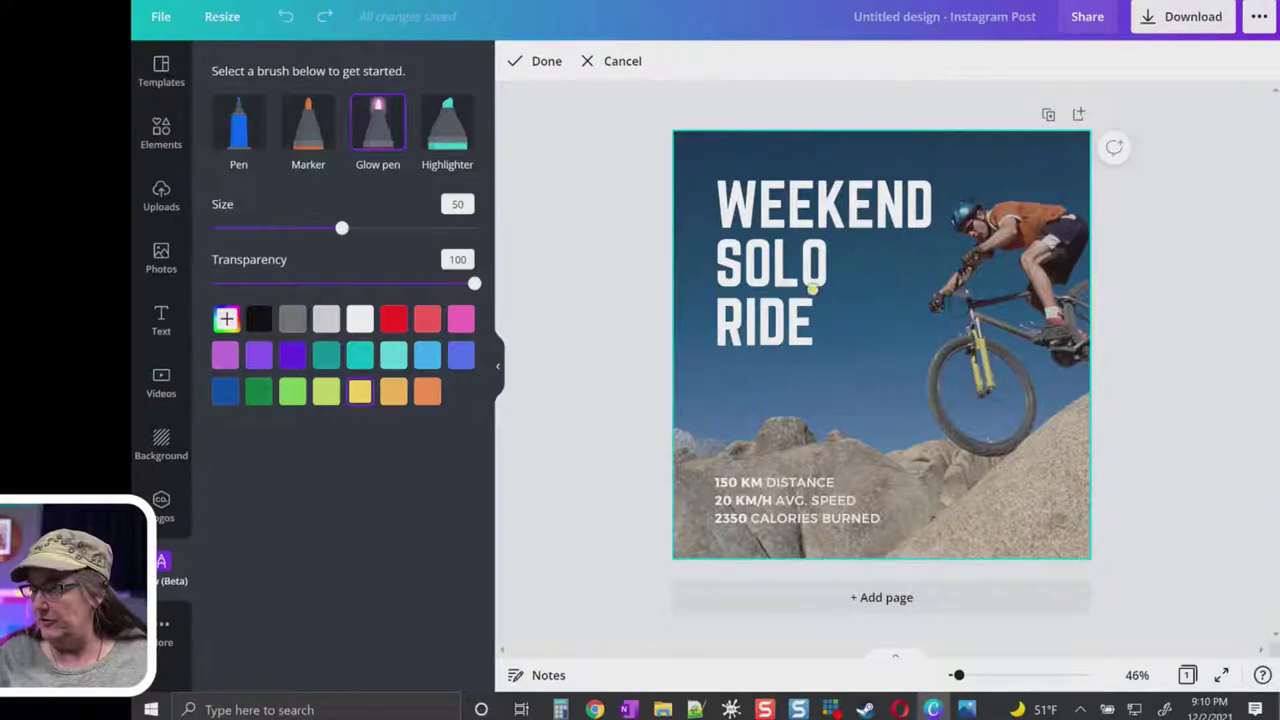
mouse_move(946, 158)
mouse_down()
mouse_move(952, 214)
mouse_move(919, 244)
mouse_move(844, 271)
mouse_move(839, 321)
mouse_move(817, 351)
mouse_move(709, 388)
mouse_move(686, 500)
mouse_up()
mouse_move(891, 500)
mouse_down()
mouse_move(959, 509)
mouse_move(976, 493)
mouse_move(916, 476)
mouse_move(906, 400)
mouse_move(946, 228)
mouse_move(1018, 160)
mouse_up()
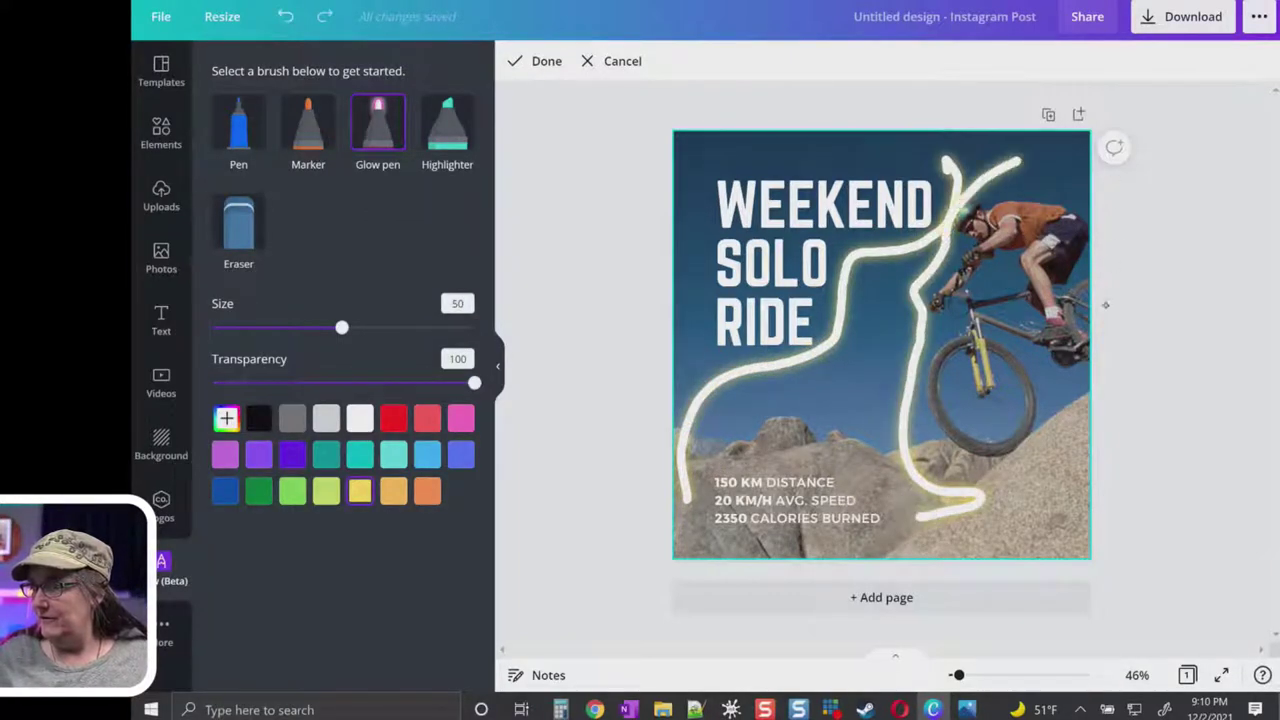
drag(1020, 505, 1085, 382)
mouse_move(880, 172)
mouse_down()
mouse_move(743, 150)
mouse_move(688, 300)
mouse_up()
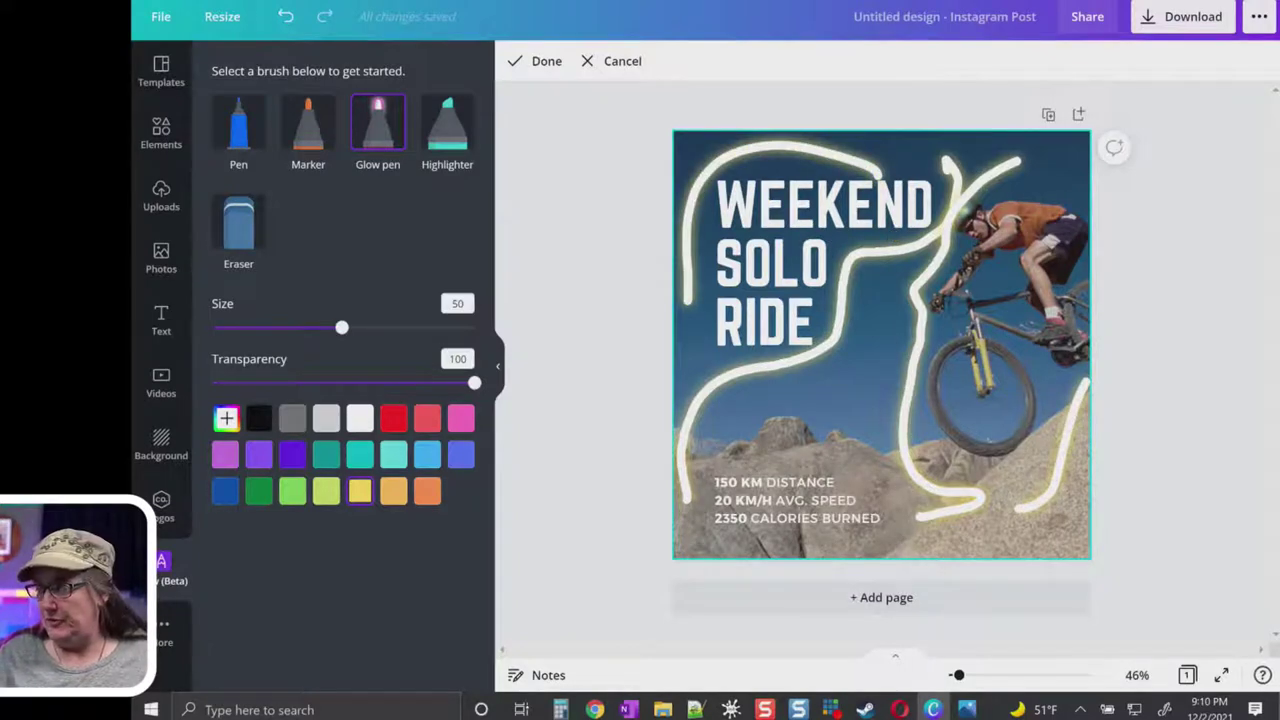
Draw a red Highlighter zigzag over the WEEKEND SOLO RIDE title at size 70 and transparency 50, and finish the drawing
click(447, 125)
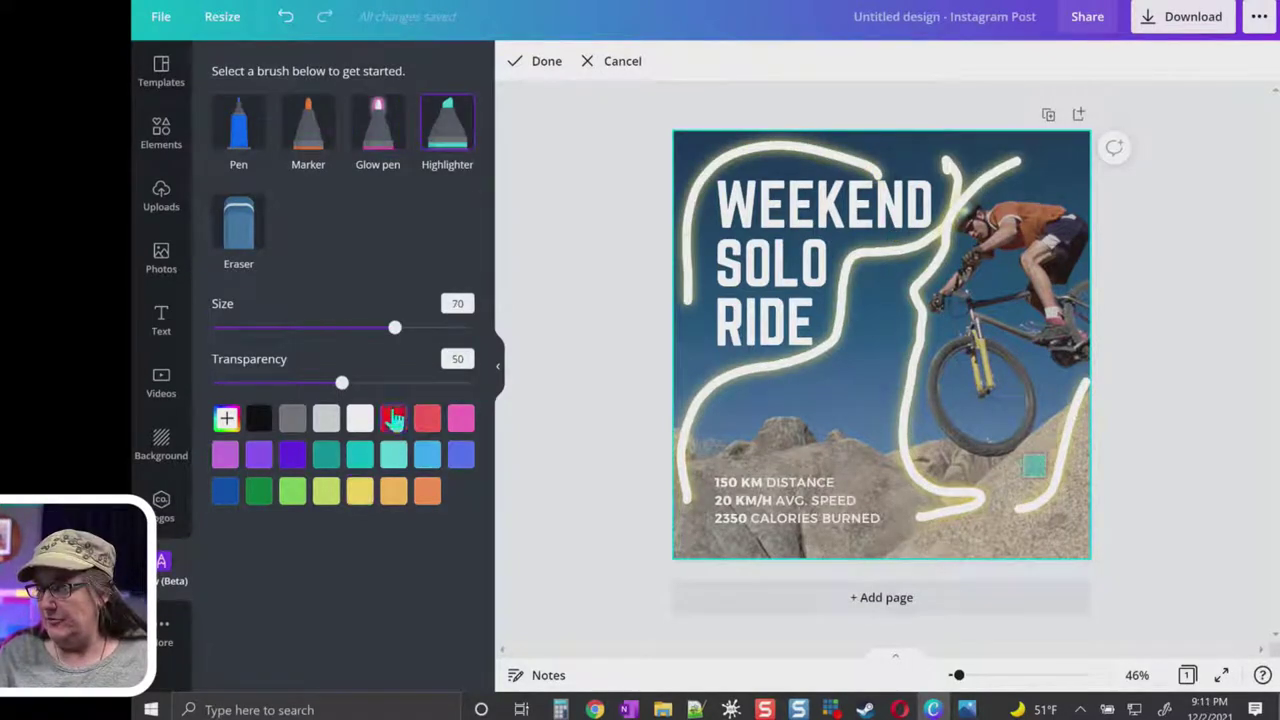
click(393, 418)
mouse_move(700, 194)
mouse_down()
mouse_move(923, 207)
mouse_move(718, 236)
mouse_move(860, 262)
mouse_up()
mouse_move(690, 312)
mouse_down()
mouse_move(837, 320)
mouse_move(700, 364)
mouse_up()
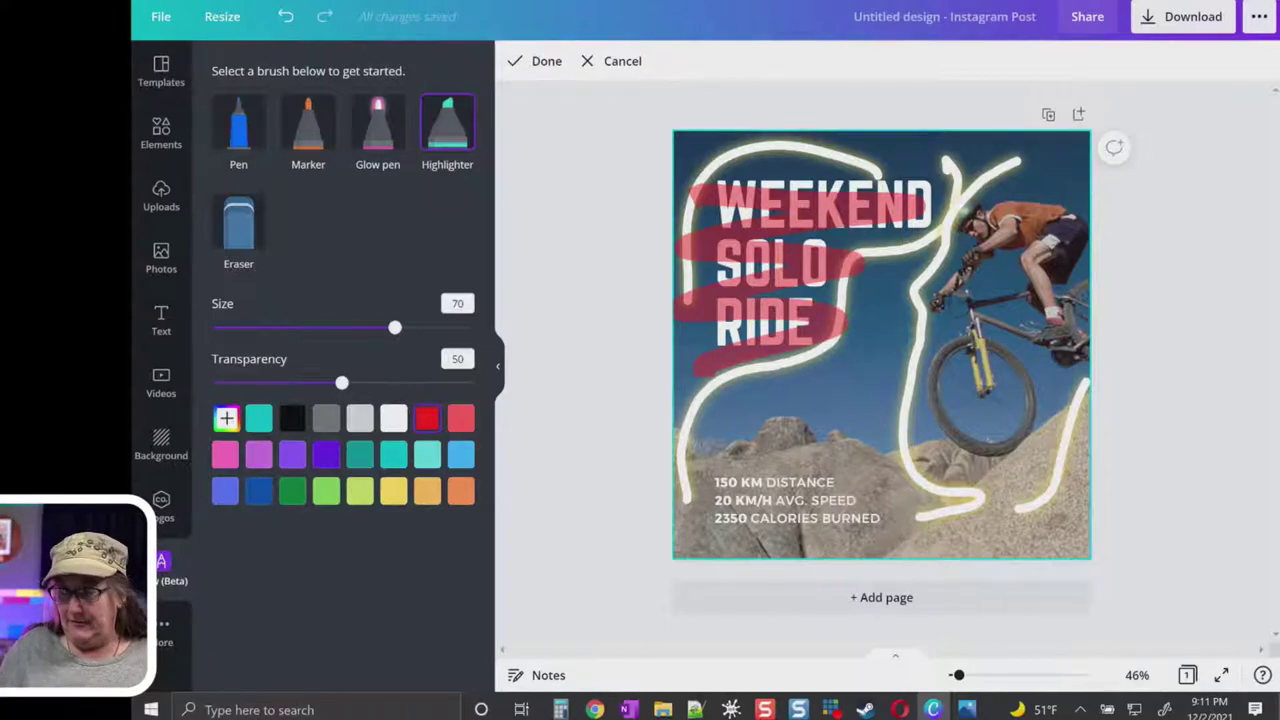
key(Escape)
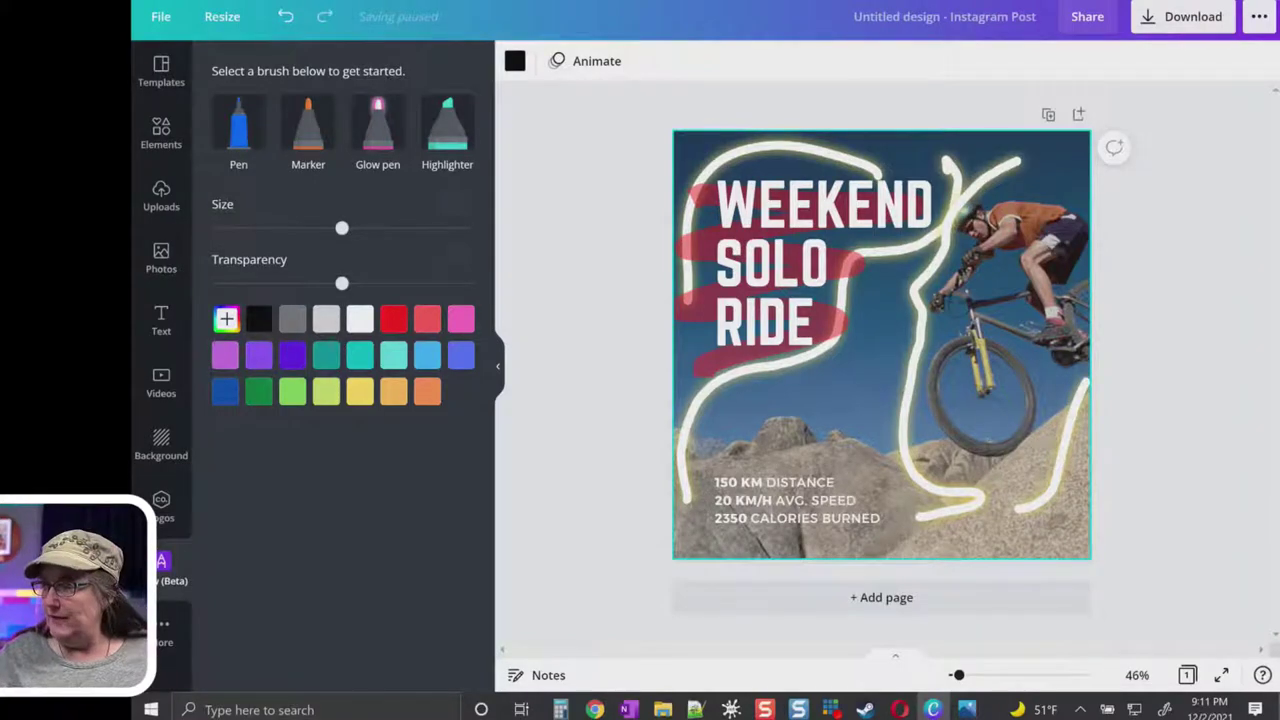
Select the finished glow and highlighter drawing and move it slightly down and to the right on the page
click(851, 385)
click(851, 385)
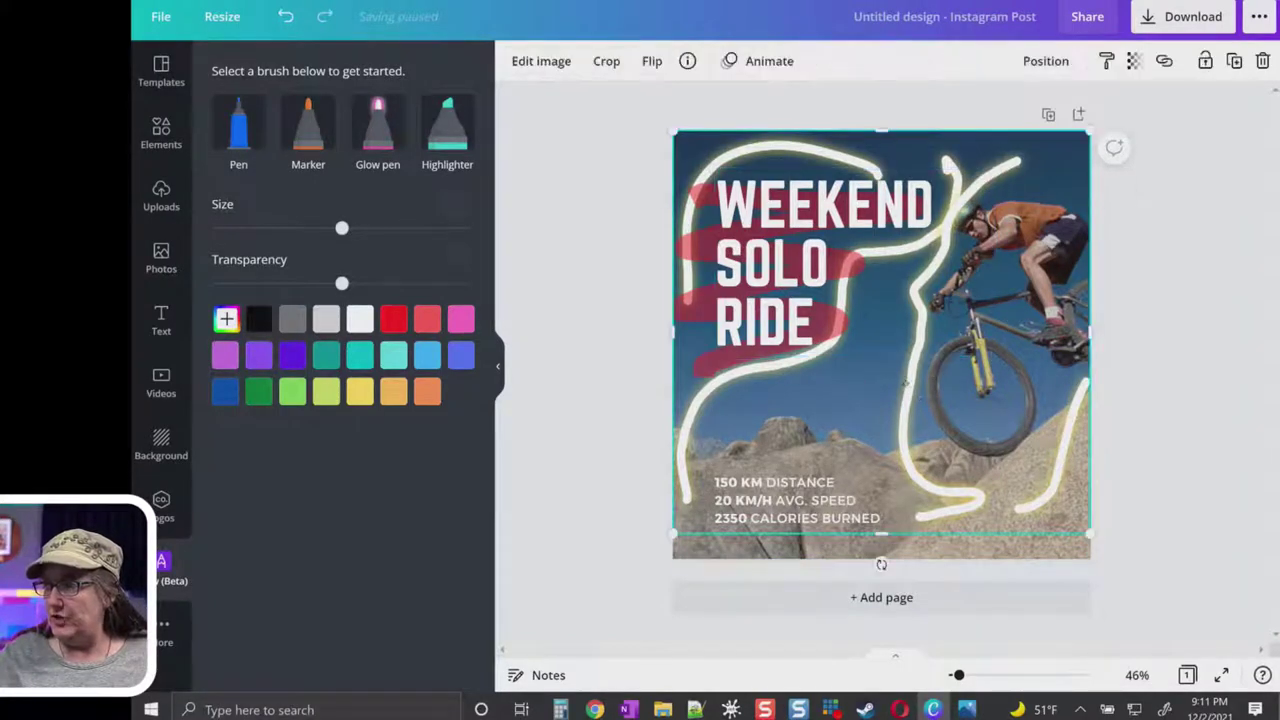
mouse_move(905, 382)
mouse_down()
mouse_move(940, 392)
mouse_move(910, 392)
mouse_up()
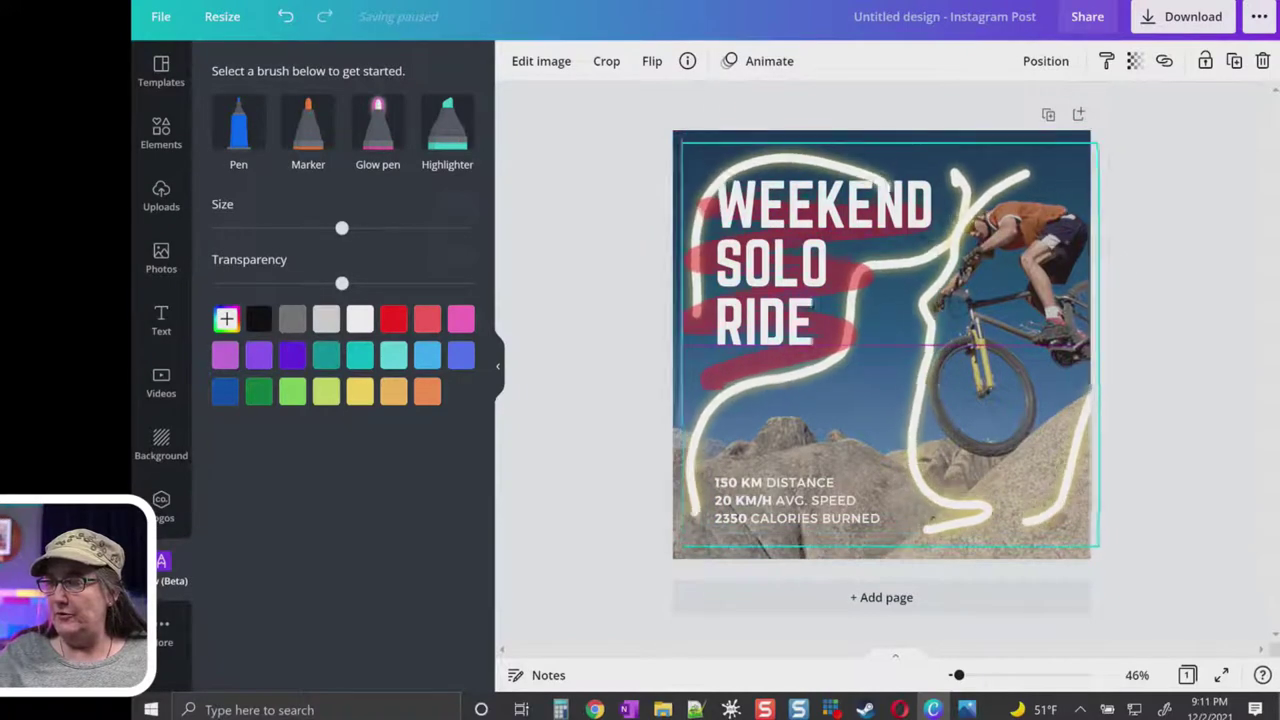
Look through the image editing effects offered for the drawing, return to the drawing brushes and delete the drawing
click(542, 64)
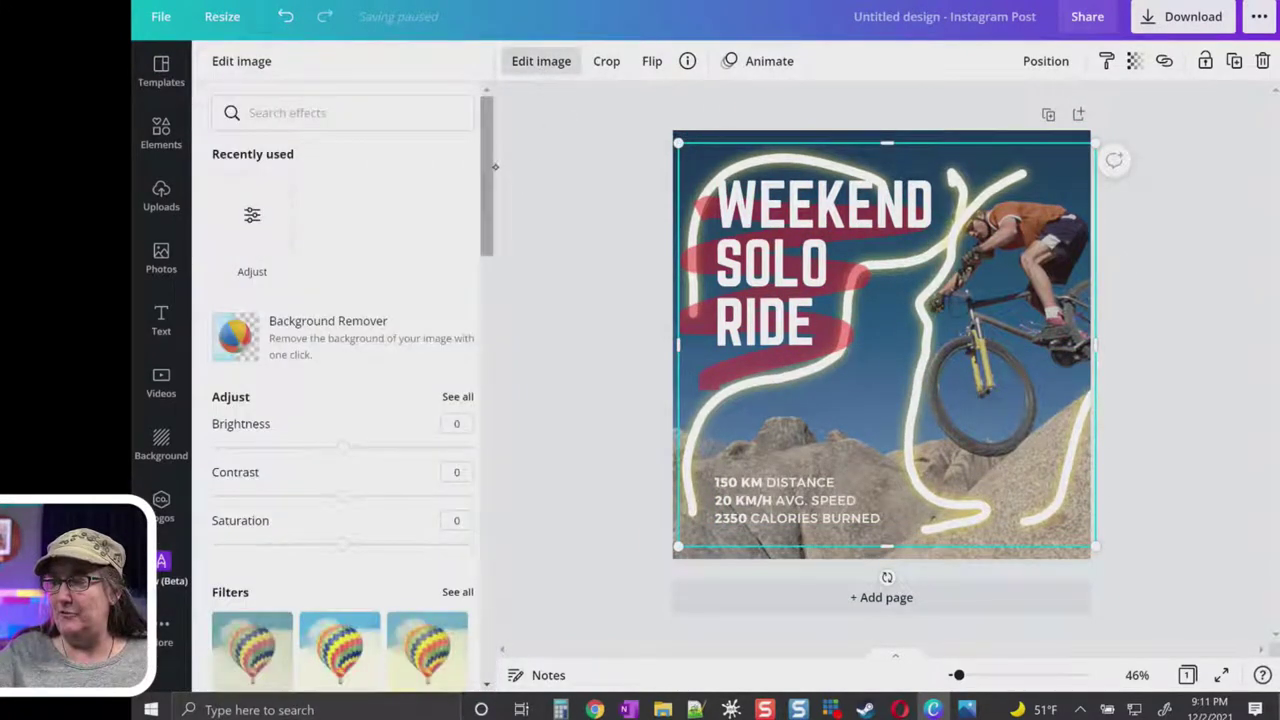
scroll(450, 485, down, 3)
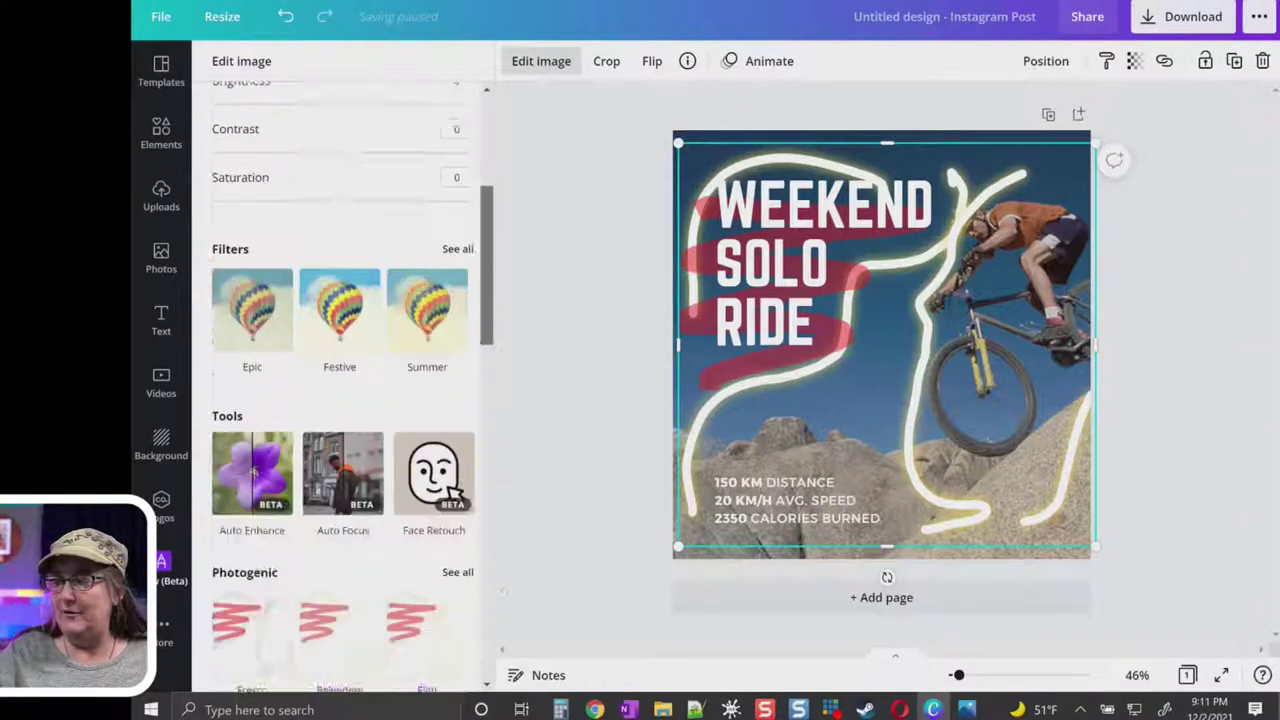
scroll(340, 390, down, 10)
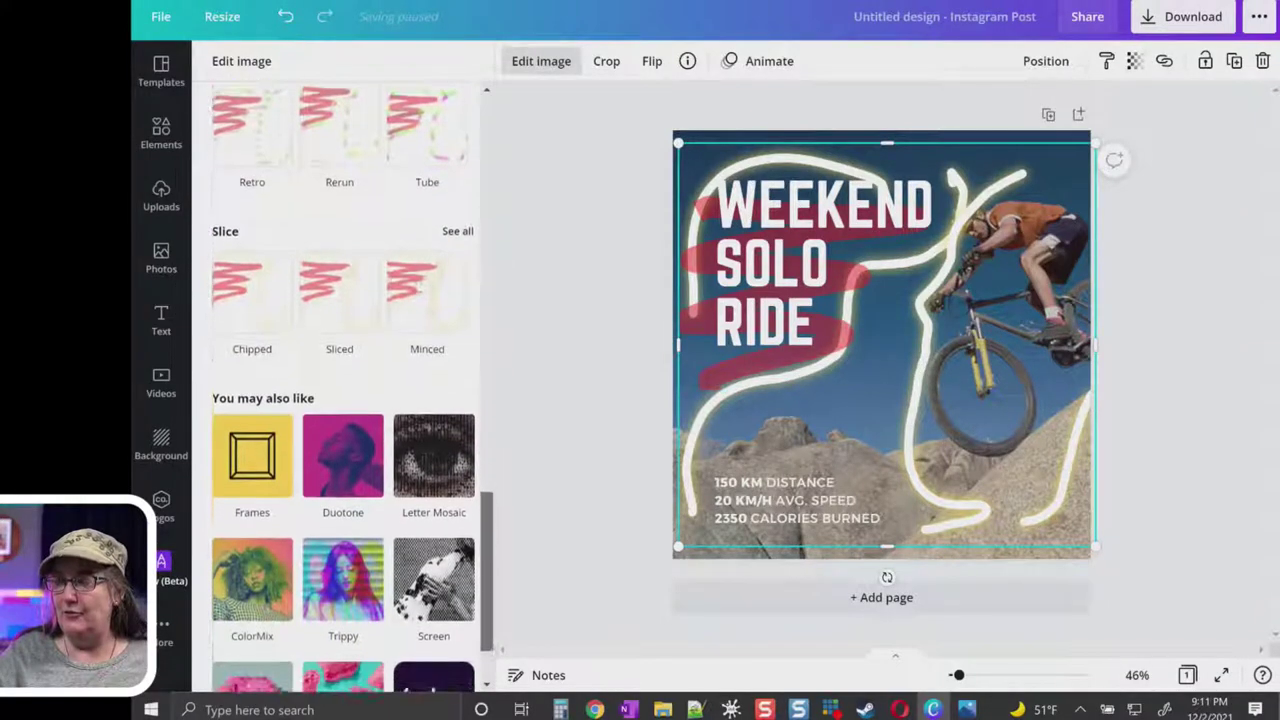
scroll(340, 390, down, 2)
scroll(340, 390, up, 15)
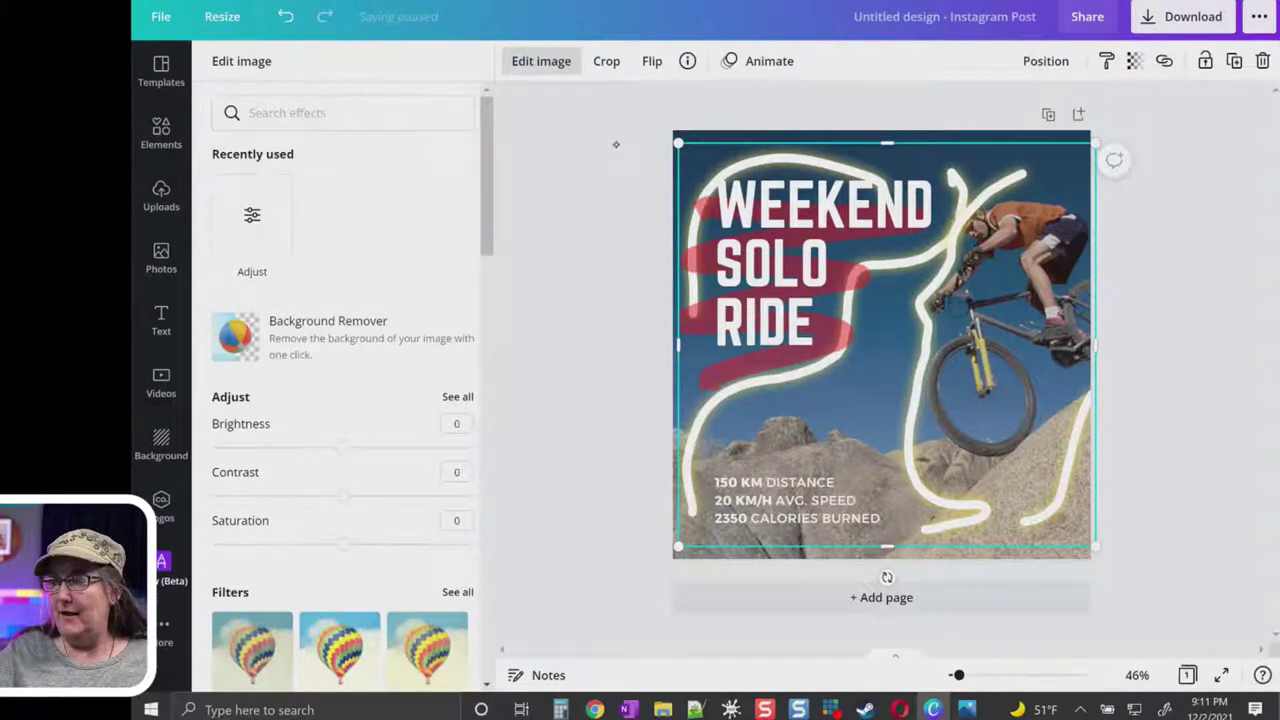
click(161, 566)
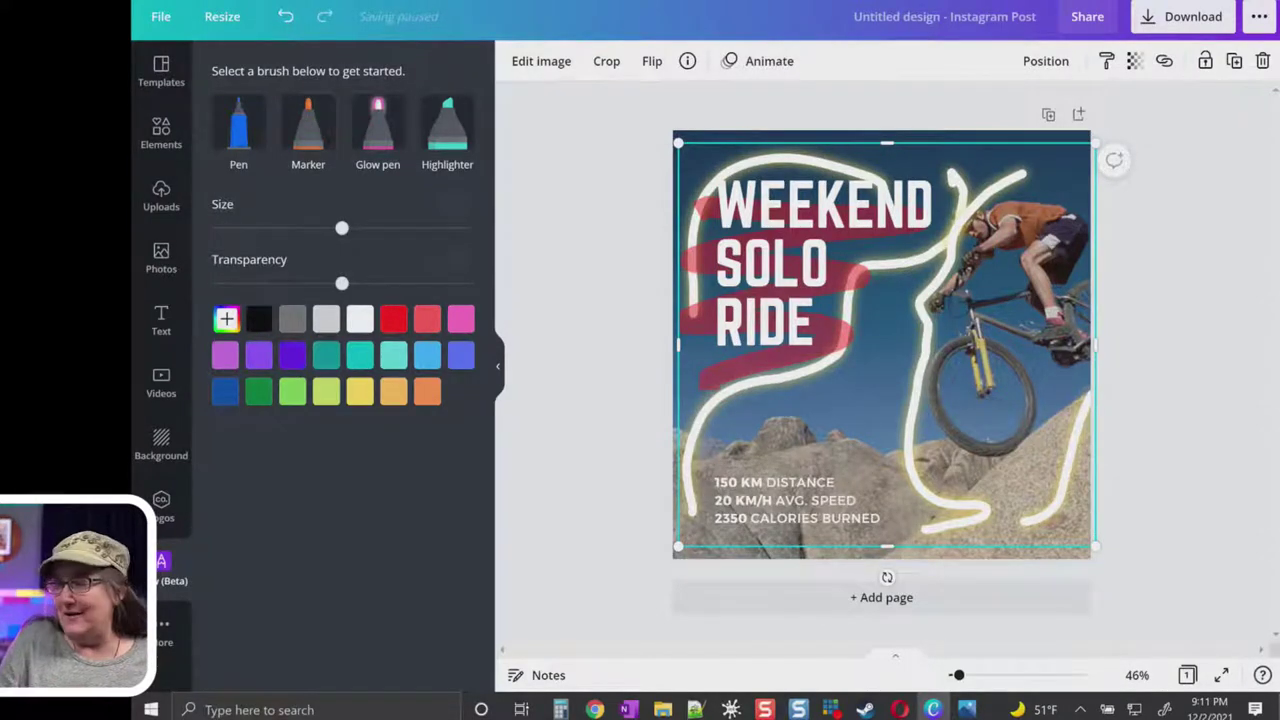
key(Delete)
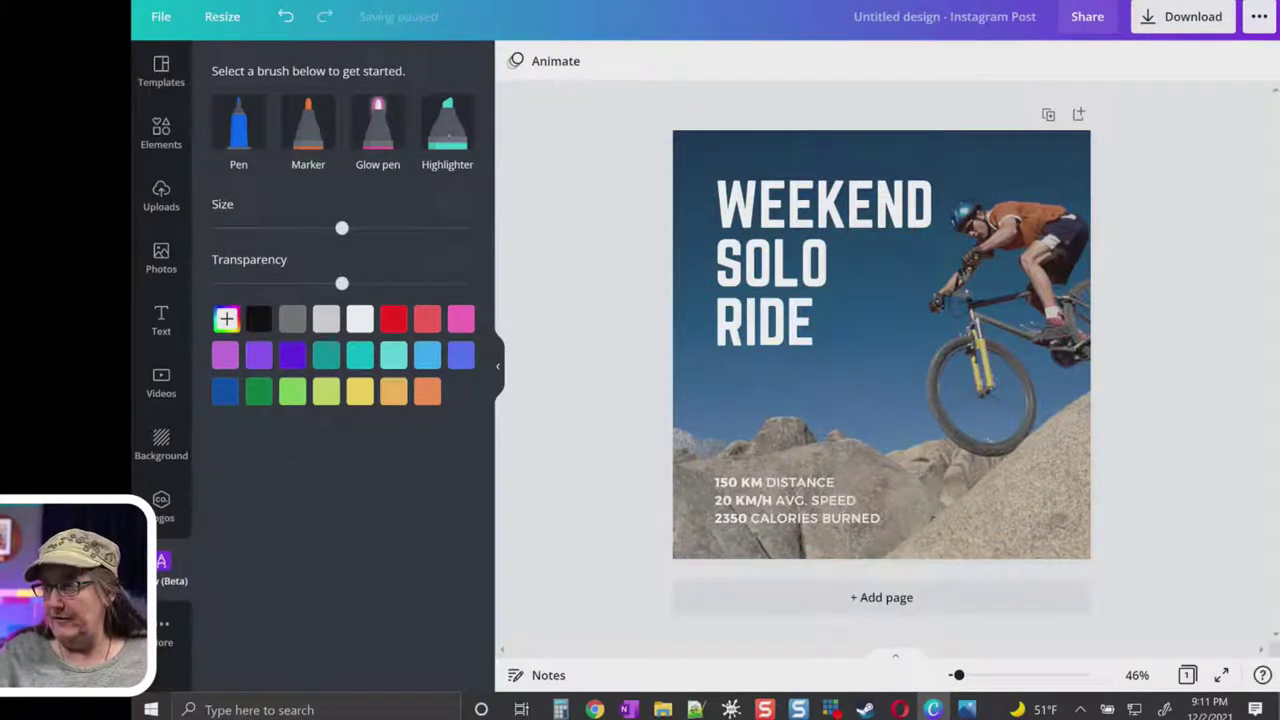
Draw a teal Highlighter zigzag across the three title lines at size 70 and transparency 50
click(1034, 465)
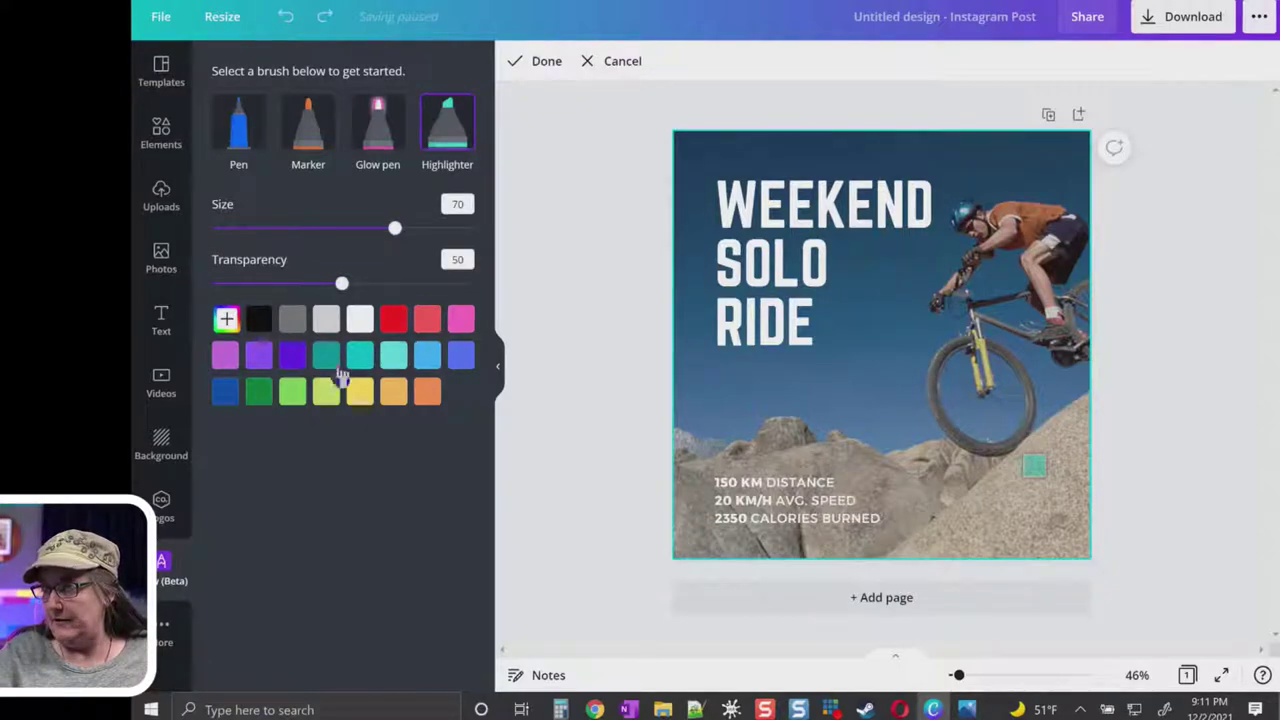
click(328, 356)
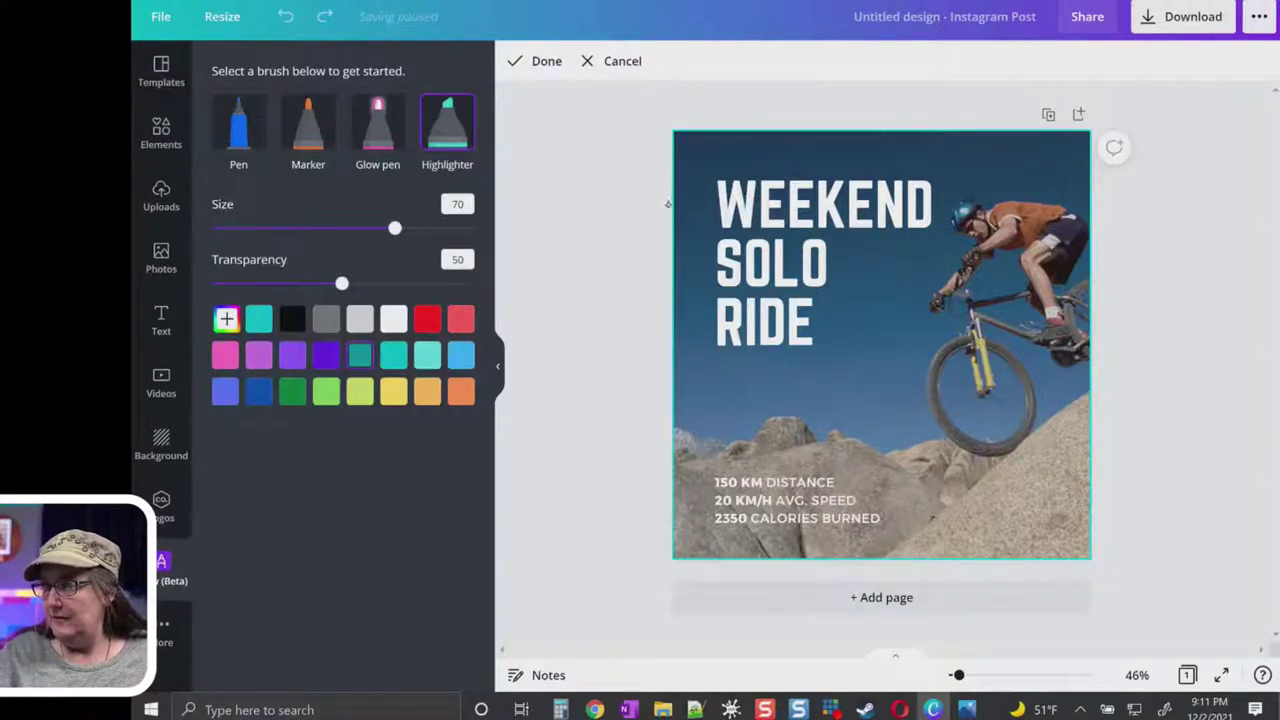
mouse_move(696, 186)
mouse_down()
mouse_move(900, 198)
mouse_move(710, 226)
mouse_move(674, 266)
mouse_up()
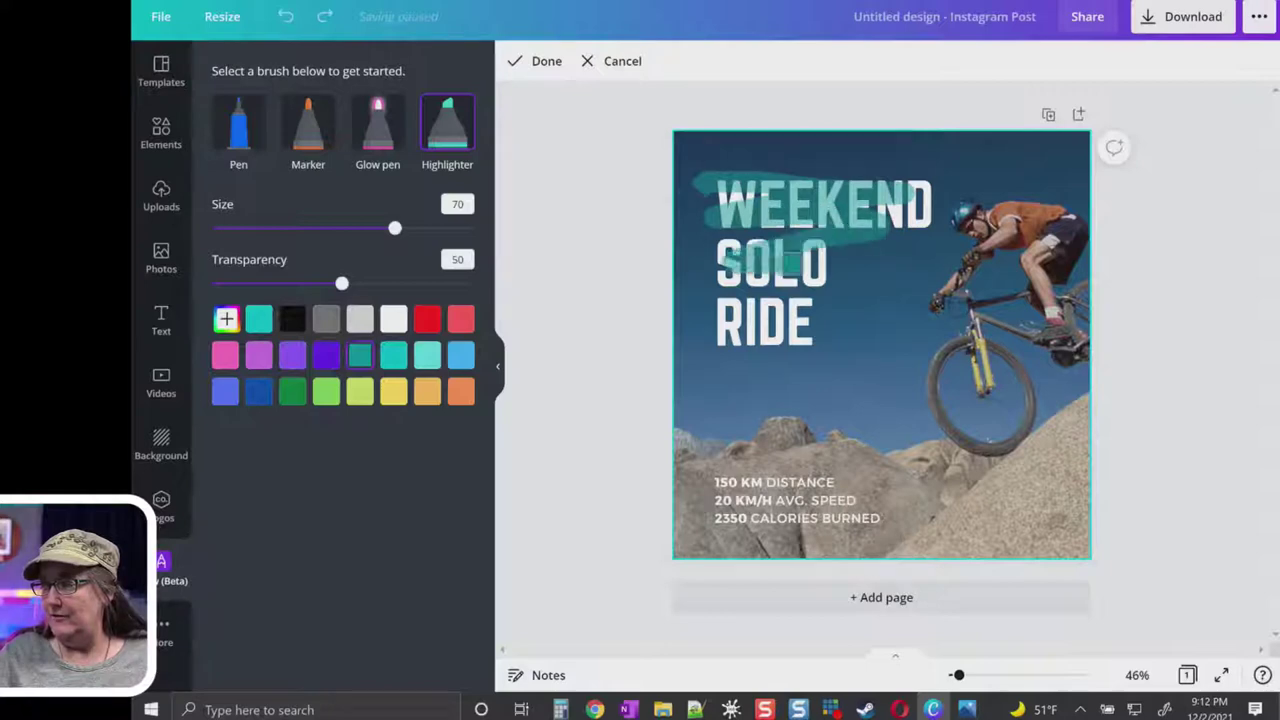
mouse_move(830, 265)
mouse_down()
mouse_move(715, 330)
mouse_move(828, 348)
mouse_up()
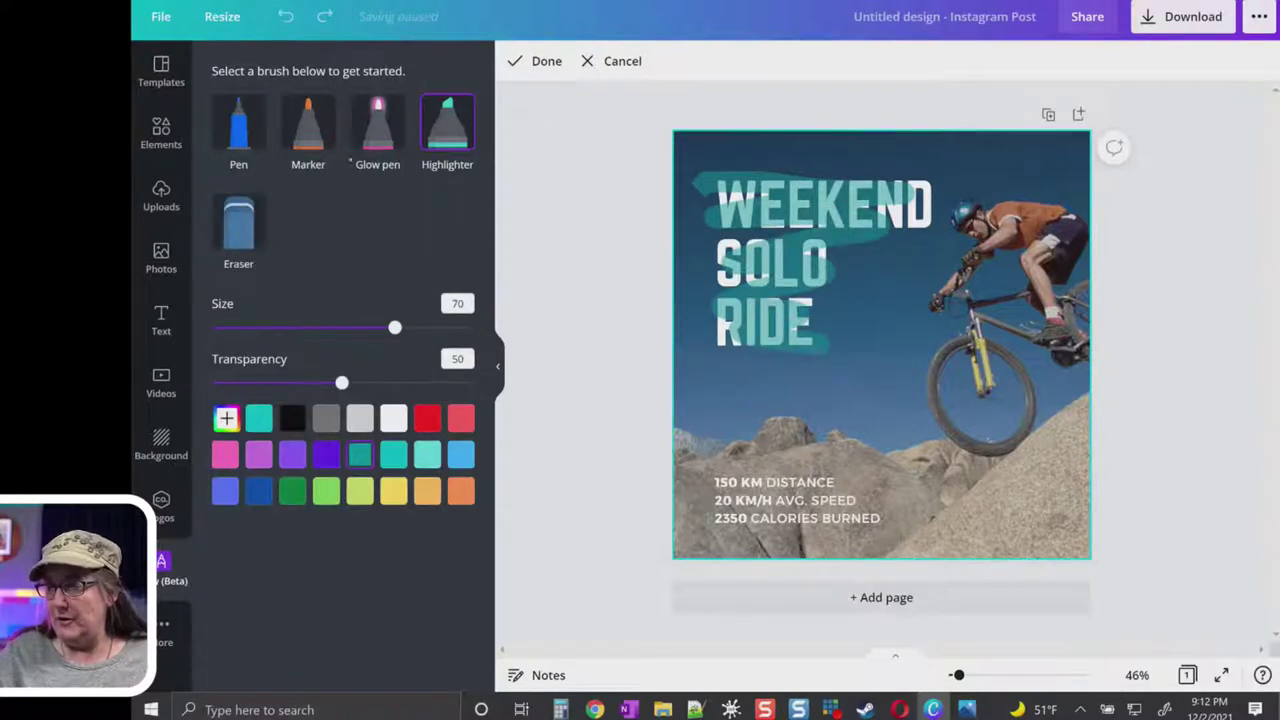
Draw red Marker loops between the title and the cyclist at size 50 and transparency 100, and finish the drawing
click(308, 125)
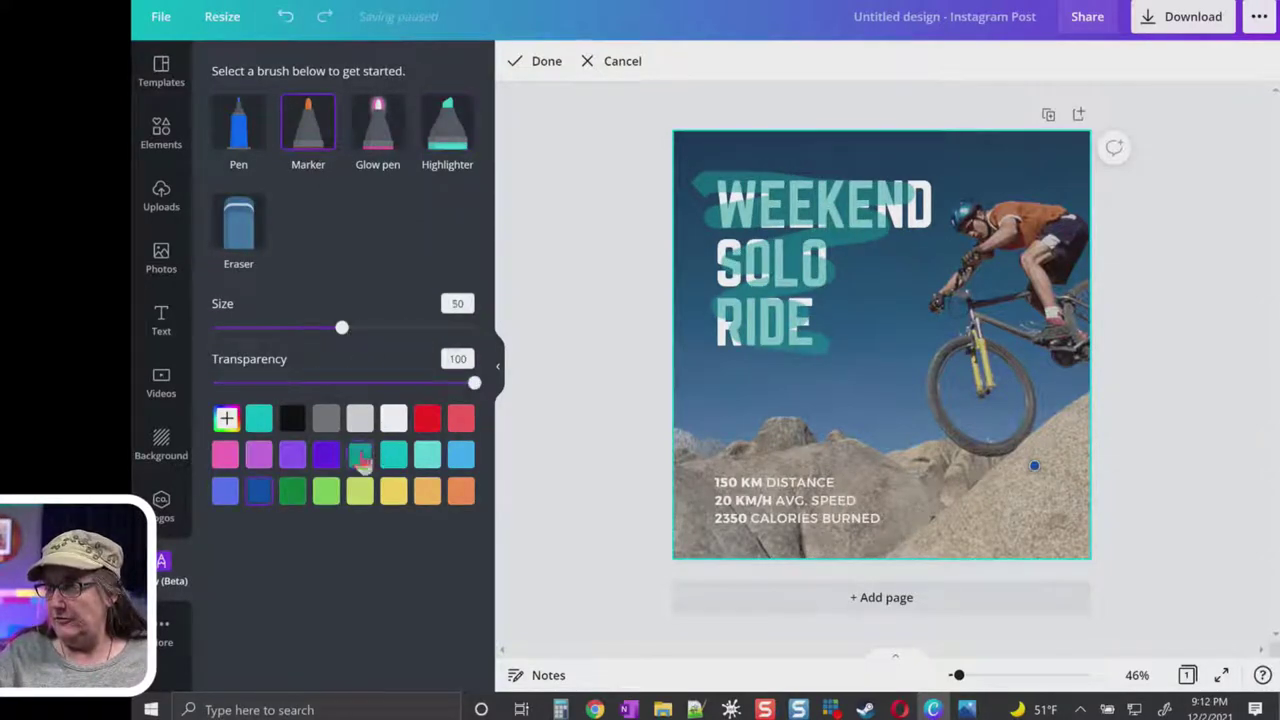
click(432, 420)
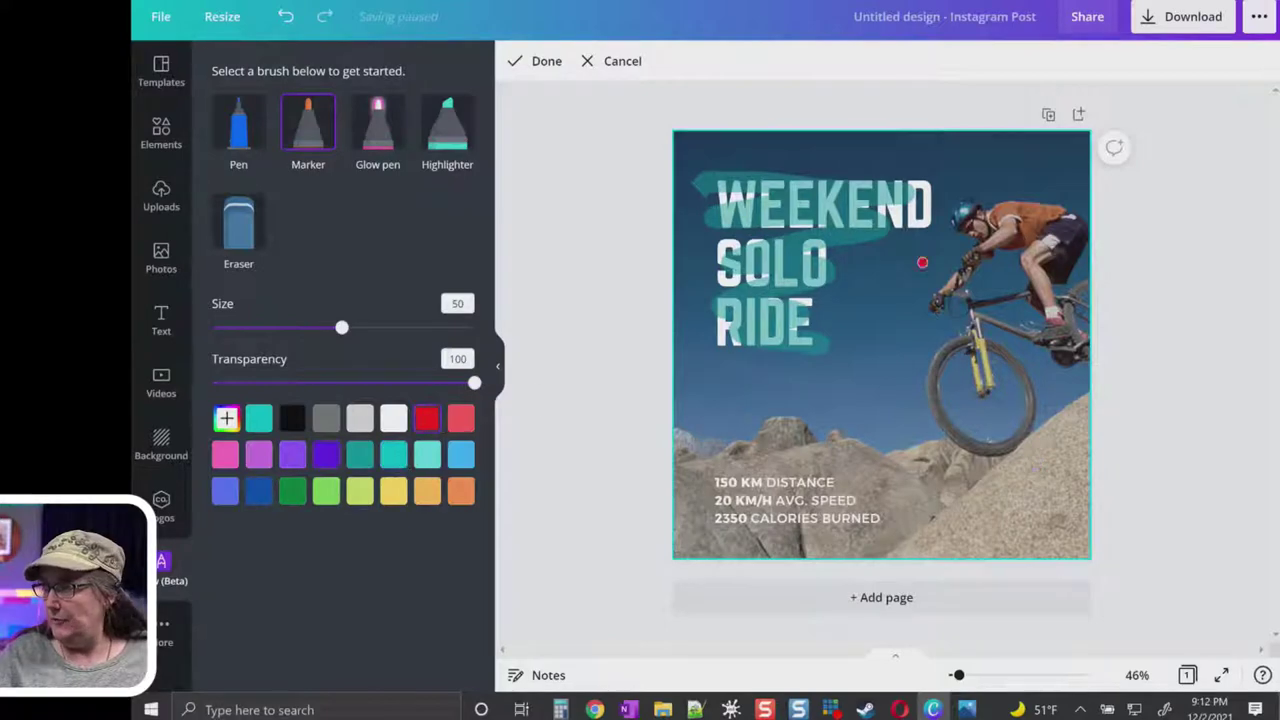
mouse_move(930, 205)
mouse_down()
mouse_move(990, 400)
mouse_move(1026, 428)
mouse_up()
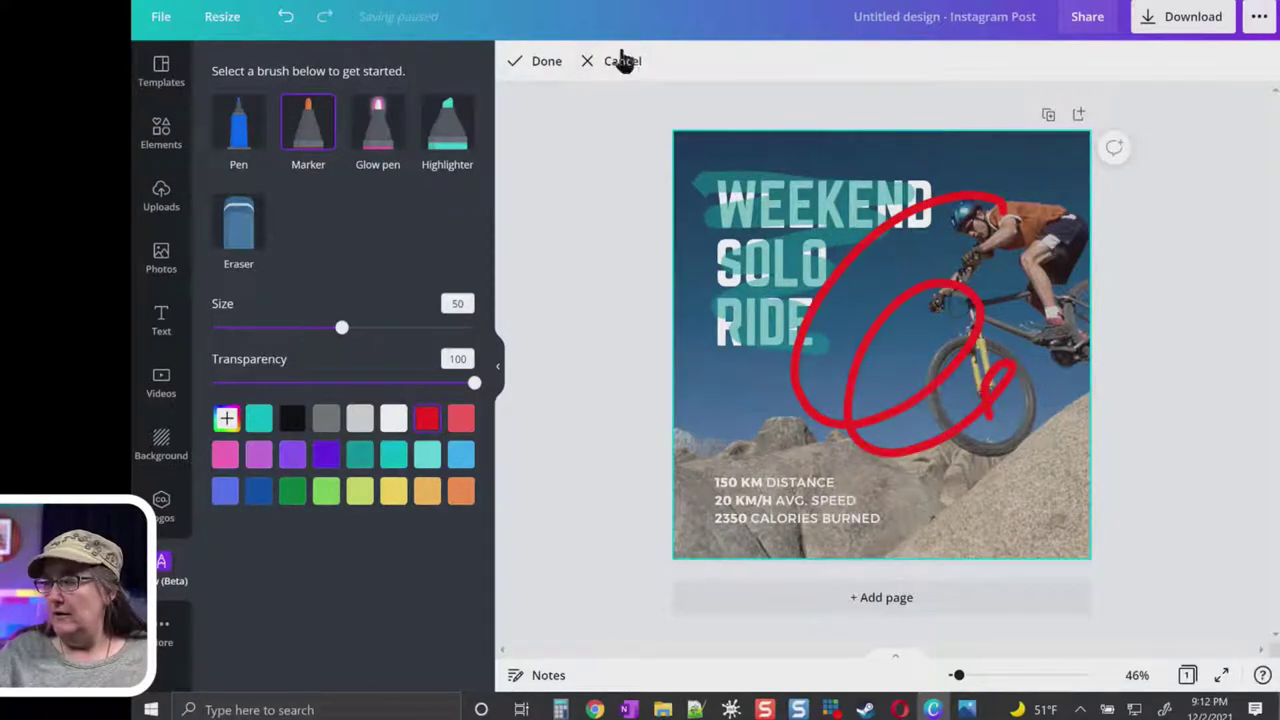
click(530, 61)
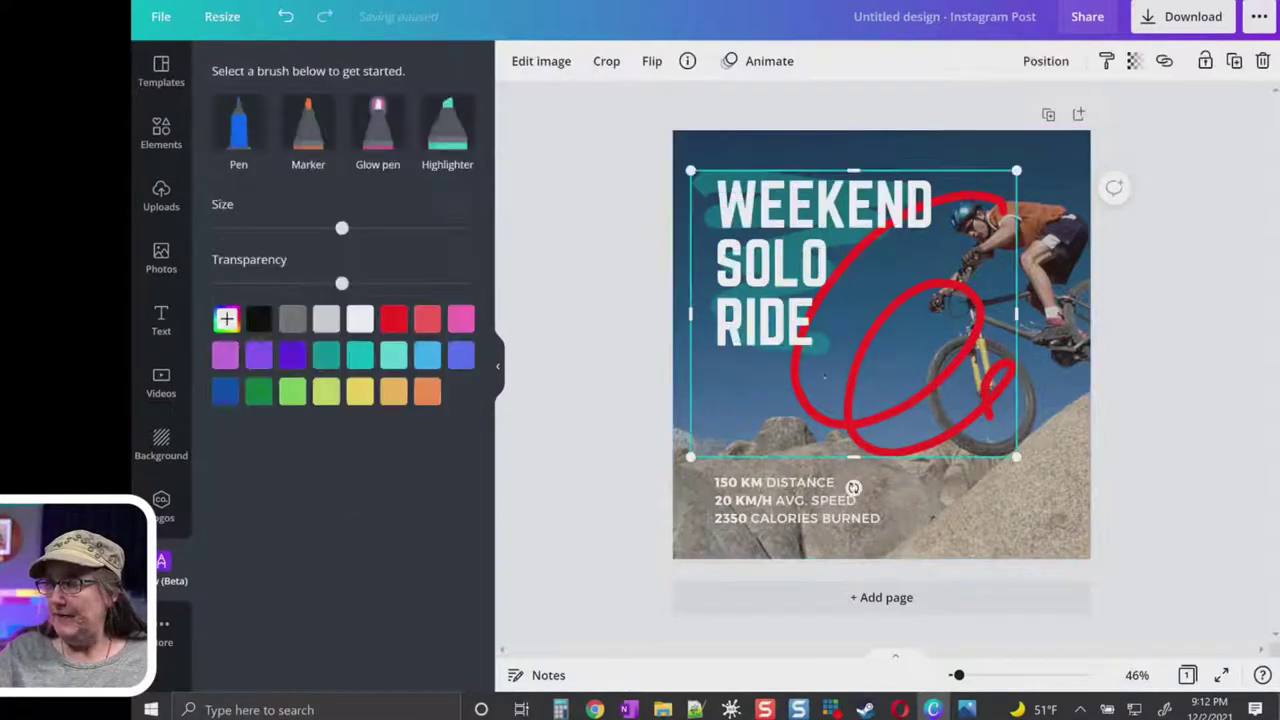
Shrink the combined teal and red drawing and place it over the bicycle's front wheel
mouse_move(853, 487)
mouse_down()
mouse_move(835, 566)
mouse_move(971, 517)
mouse_move(835, 407)
mouse_move(880, 546)
mouse_move(920, 420)
mouse_move(878, 515)
mouse_move(871, 505)
mouse_up()
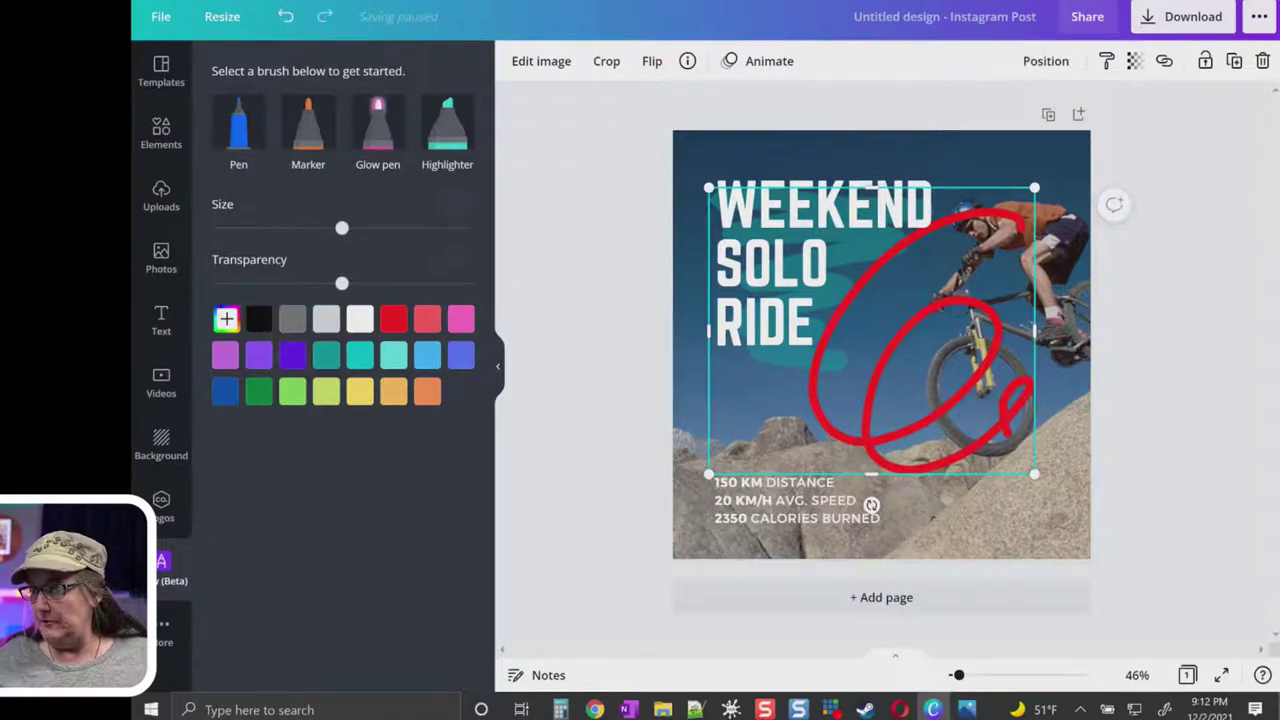
drag(708, 474, 826, 352)
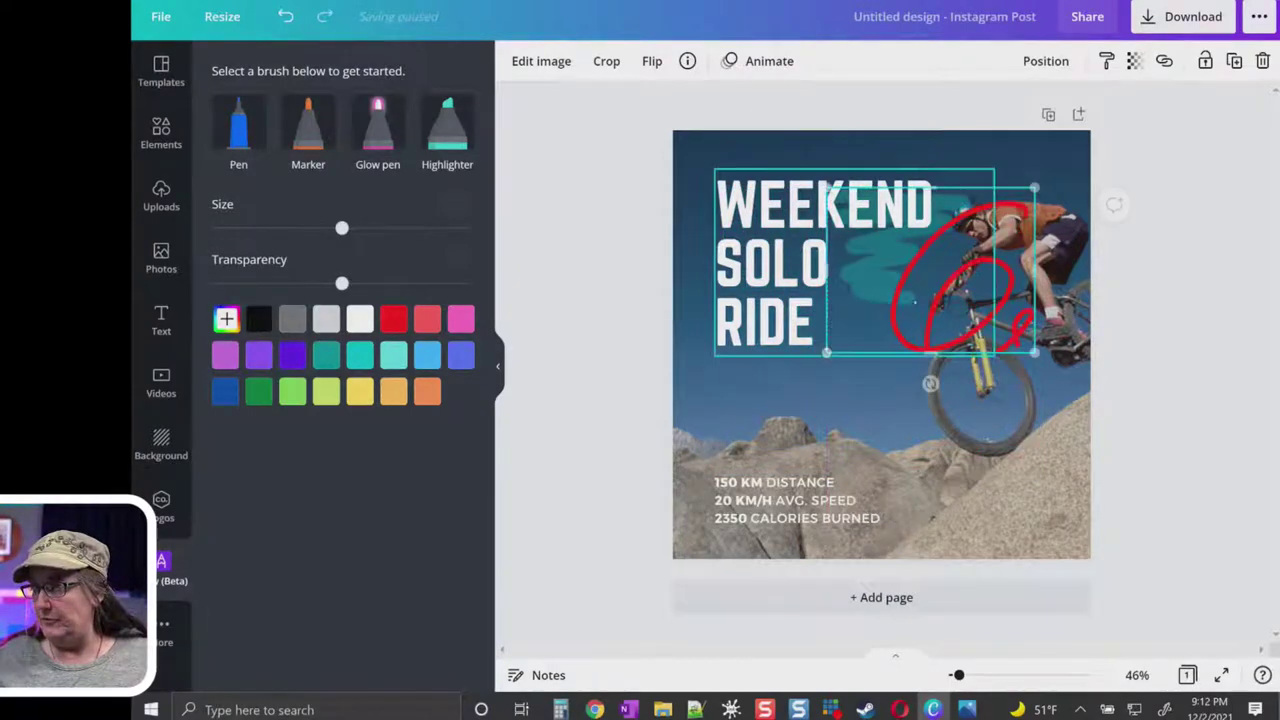
mouse_move(930, 270)
mouse_down()
mouse_move(1018, 330)
mouse_move(1013, 452)
mouse_move(995, 372)
mouse_move(975, 373)
mouse_up()
drag(871, 457, 938, 410)
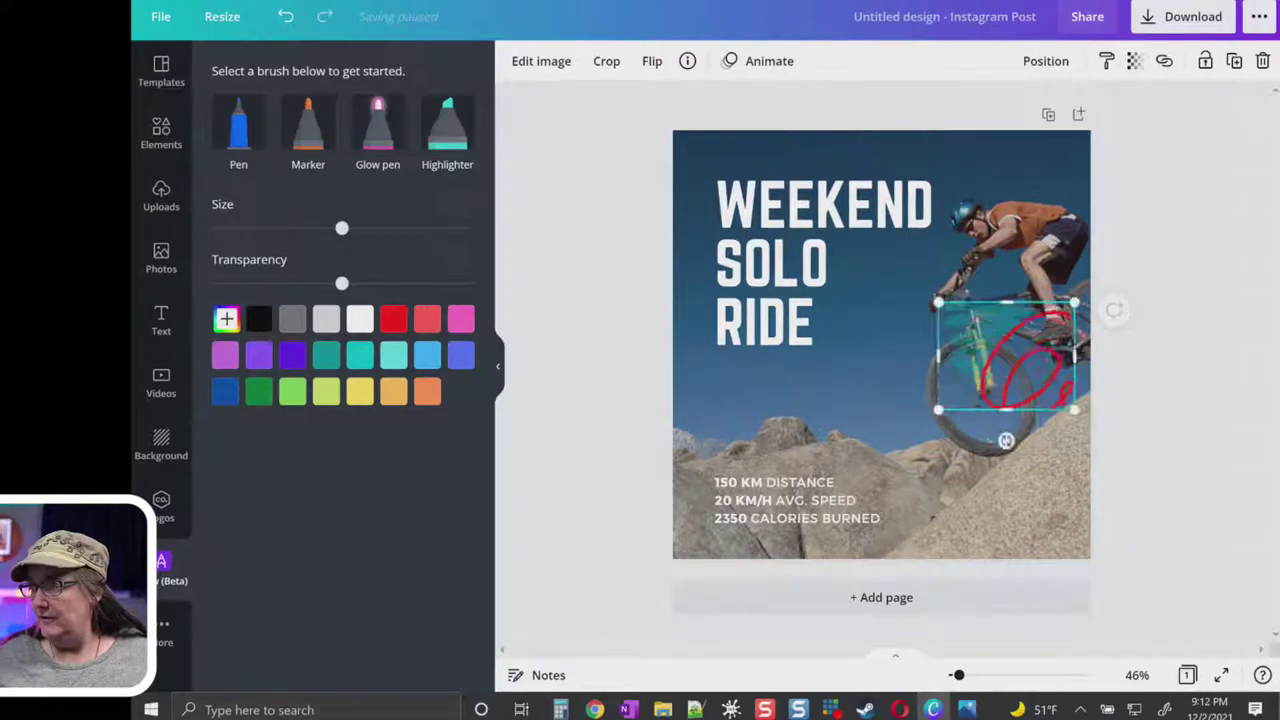
drag(1000, 360, 974, 403)
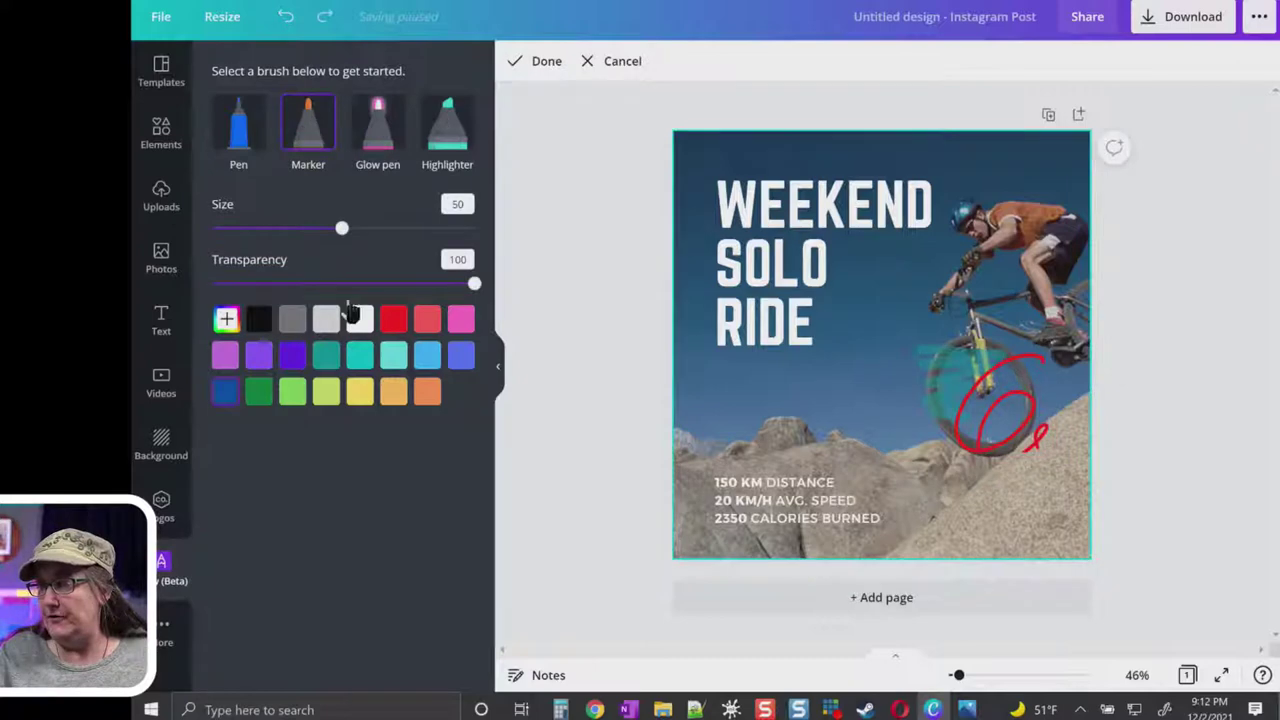
Circle the WEEKEND SOLO RIDE title with a red Marker at size 50 and transparency 100, and finish the drawing
click(392, 320)
mouse_move(846, 155)
mouse_down()
mouse_move(905, 165)
mouse_move(700, 365)
mouse_move(938, 185)
mouse_move(685, 165)
mouse_up()
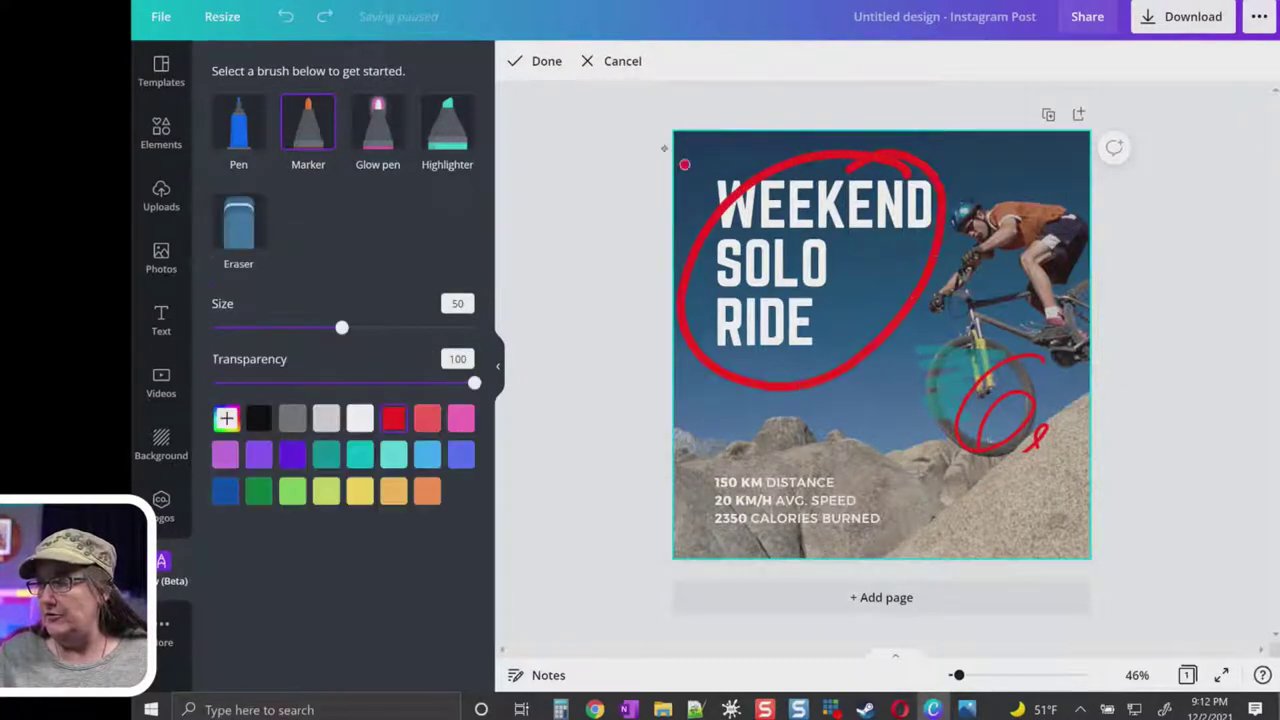
click(541, 61)
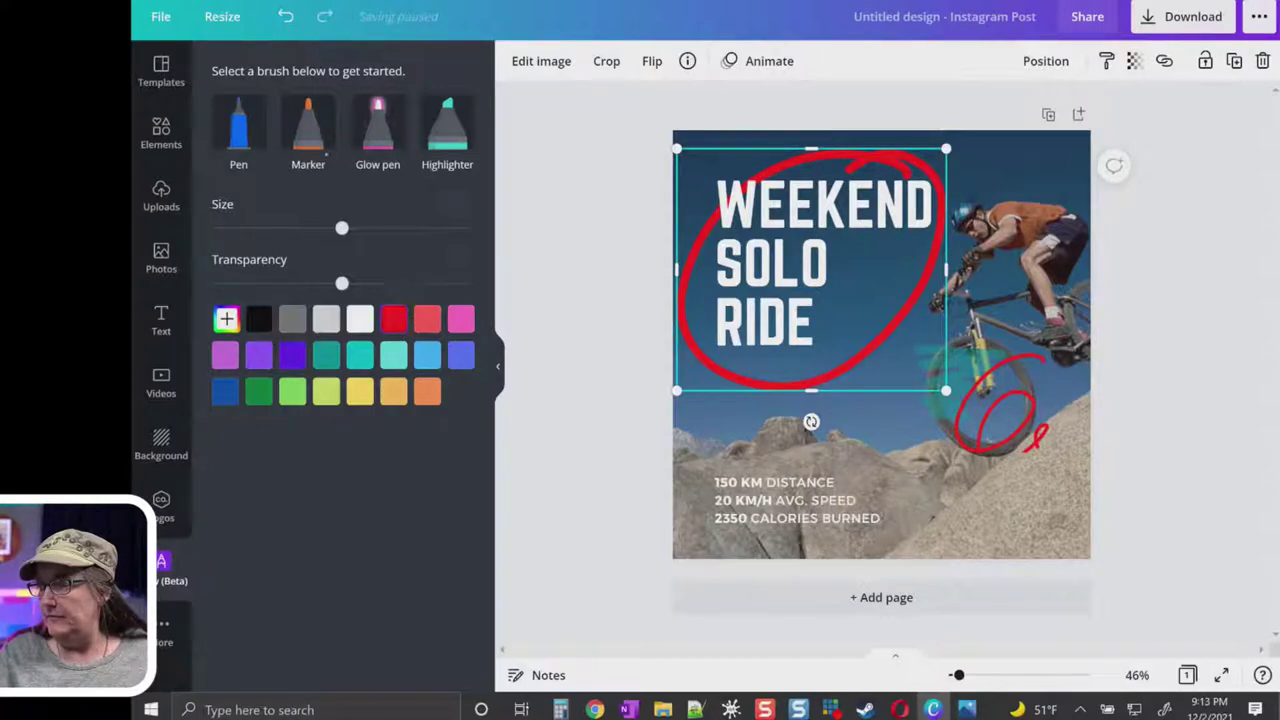
Draw a blue Marker arrow pointing at the ride statistics at size 50 and transparency 100, and finish the drawing
click(312, 135)
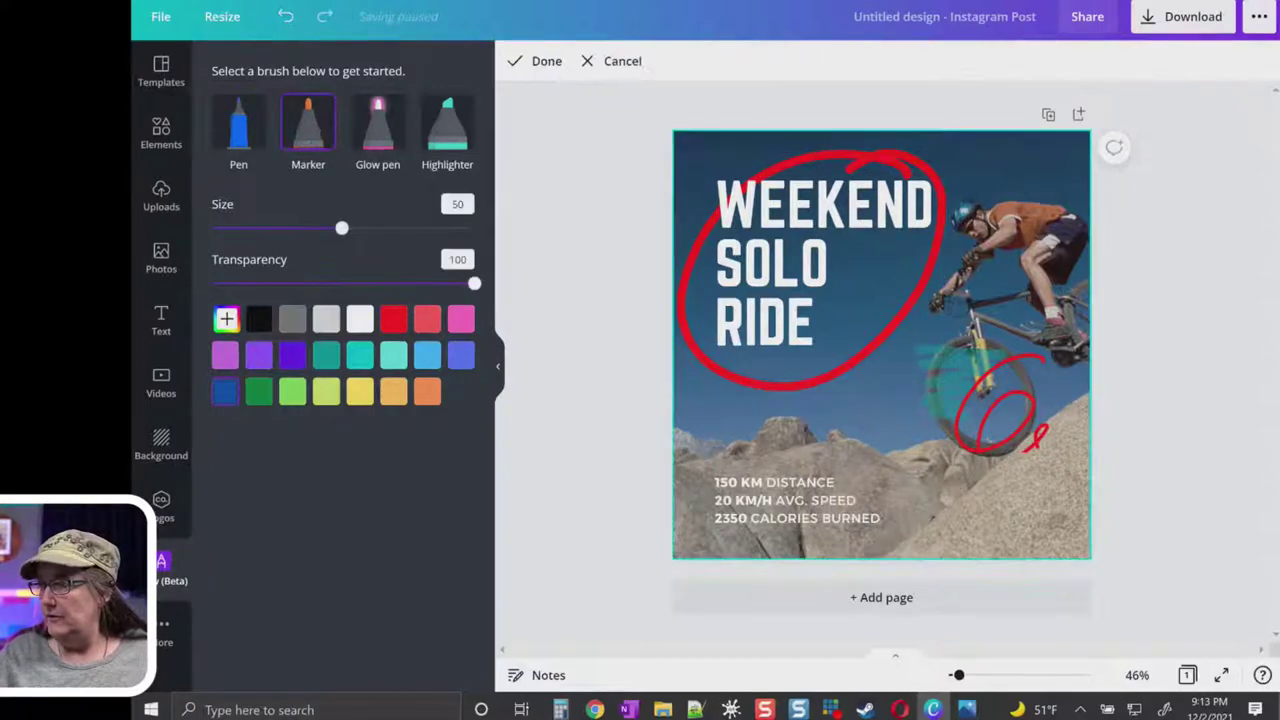
mouse_move(1045, 484)
mouse_down()
mouse_move(1004, 520)
mouse_move(935, 501)
mouse_move(936, 540)
mouse_up()
drag(922, 494, 966, 476)
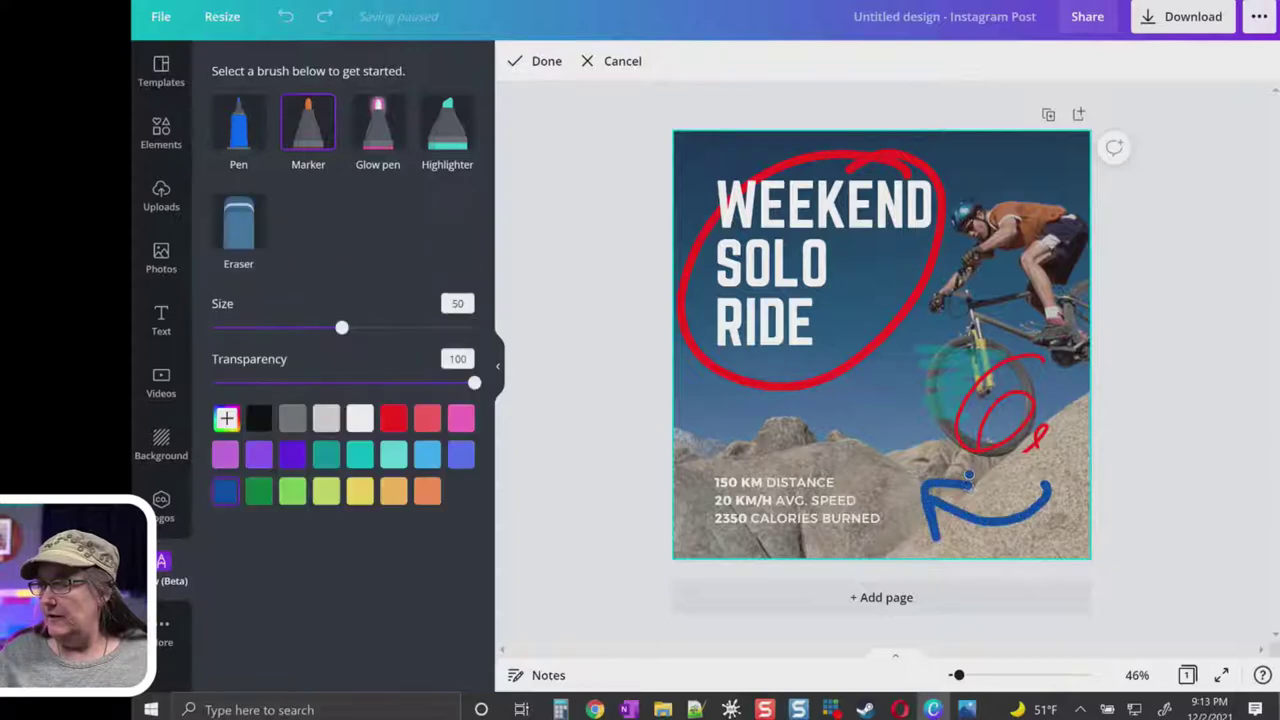
click(546, 62)
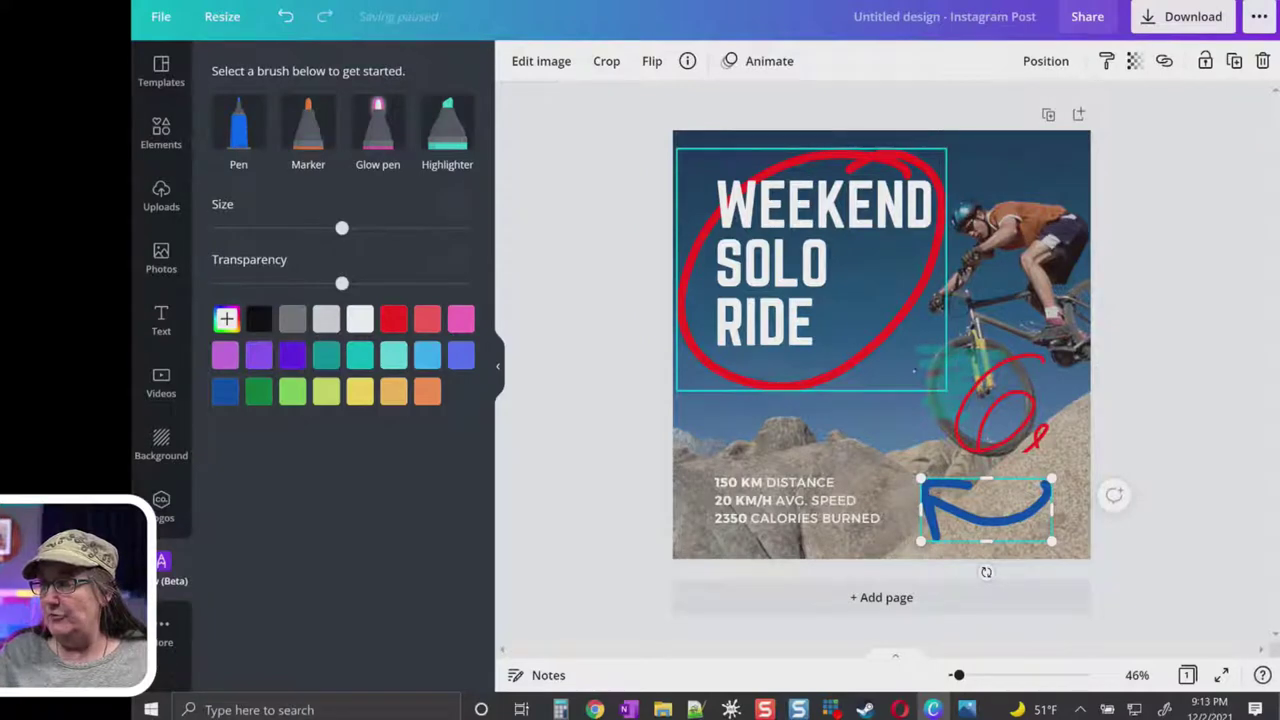
Stretch the red circle around the title slightly upward and move it right so it overlaps the cyclist
click(861, 332)
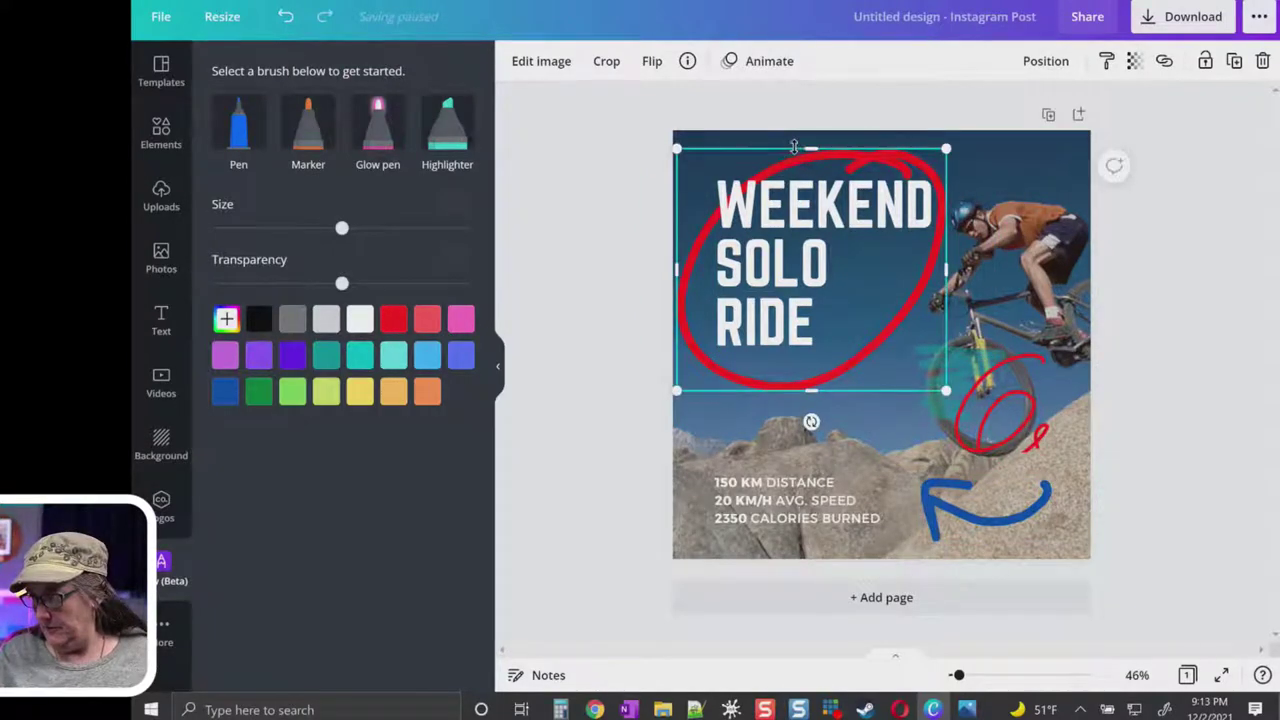
mouse_move(811, 148)
mouse_down()
mouse_move(811, 232)
mouse_move(811, 135)
mouse_up()
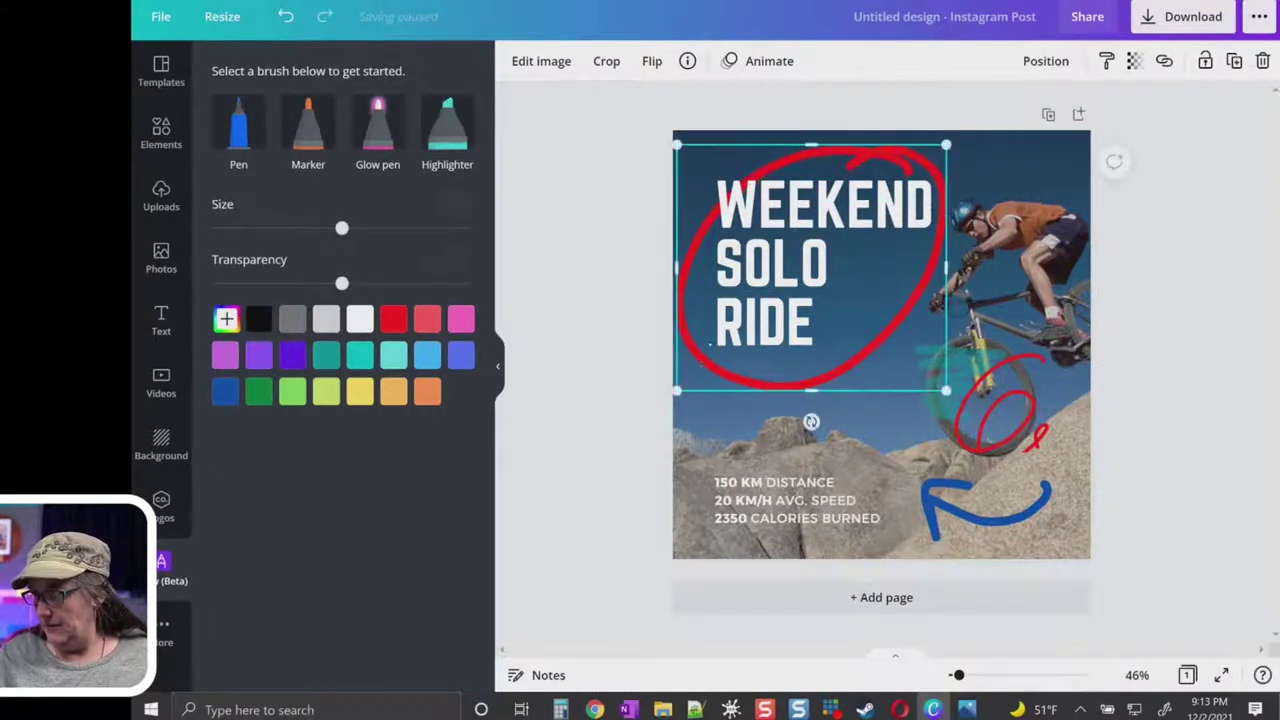
mouse_move(830, 300)
mouse_down()
mouse_move(962, 338)
mouse_move(920, 316)
mouse_up()
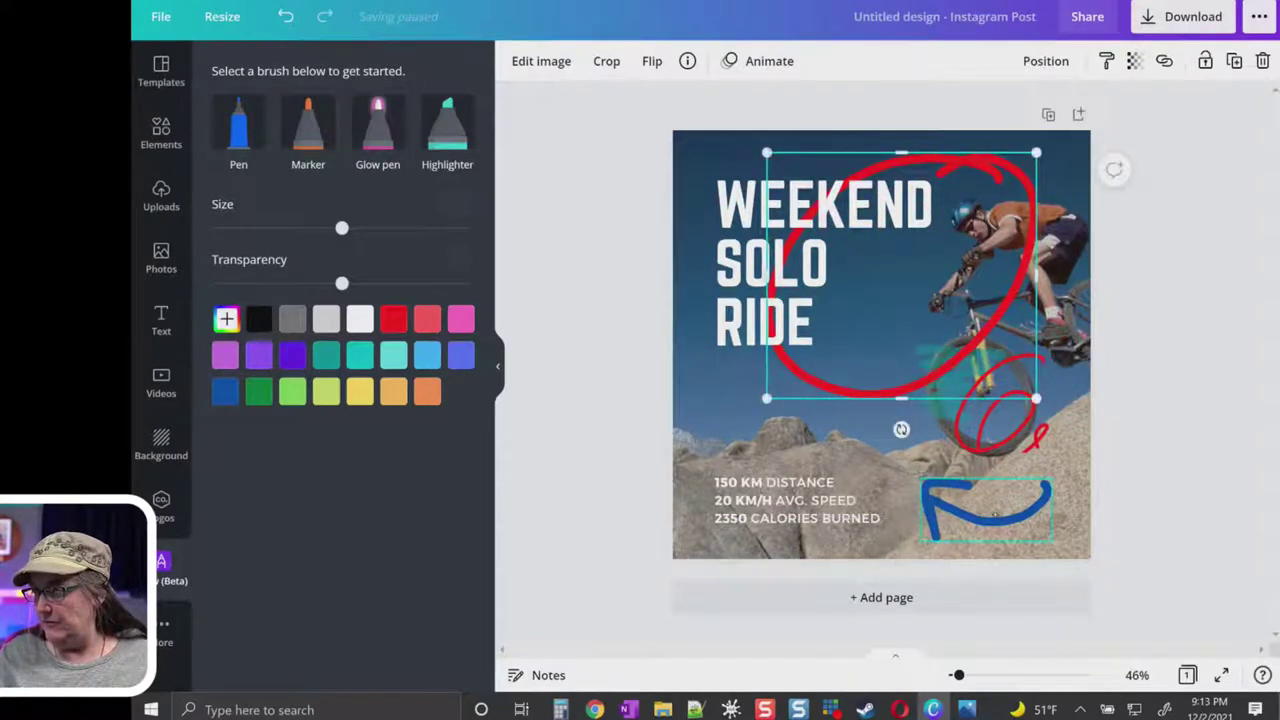
Delete the blue arrow and draw a red Marker arrow toward the ride statistics at size 50 and transparency 100
double_click(976, 510)
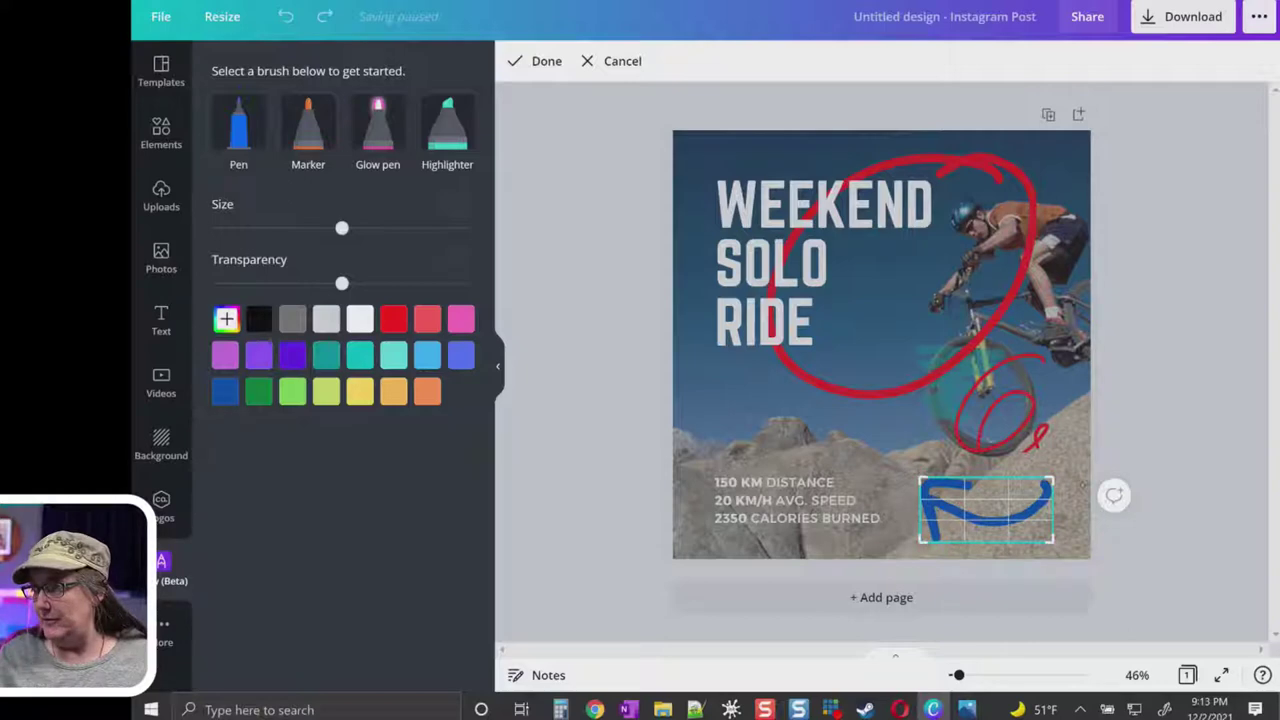
key(Delete)
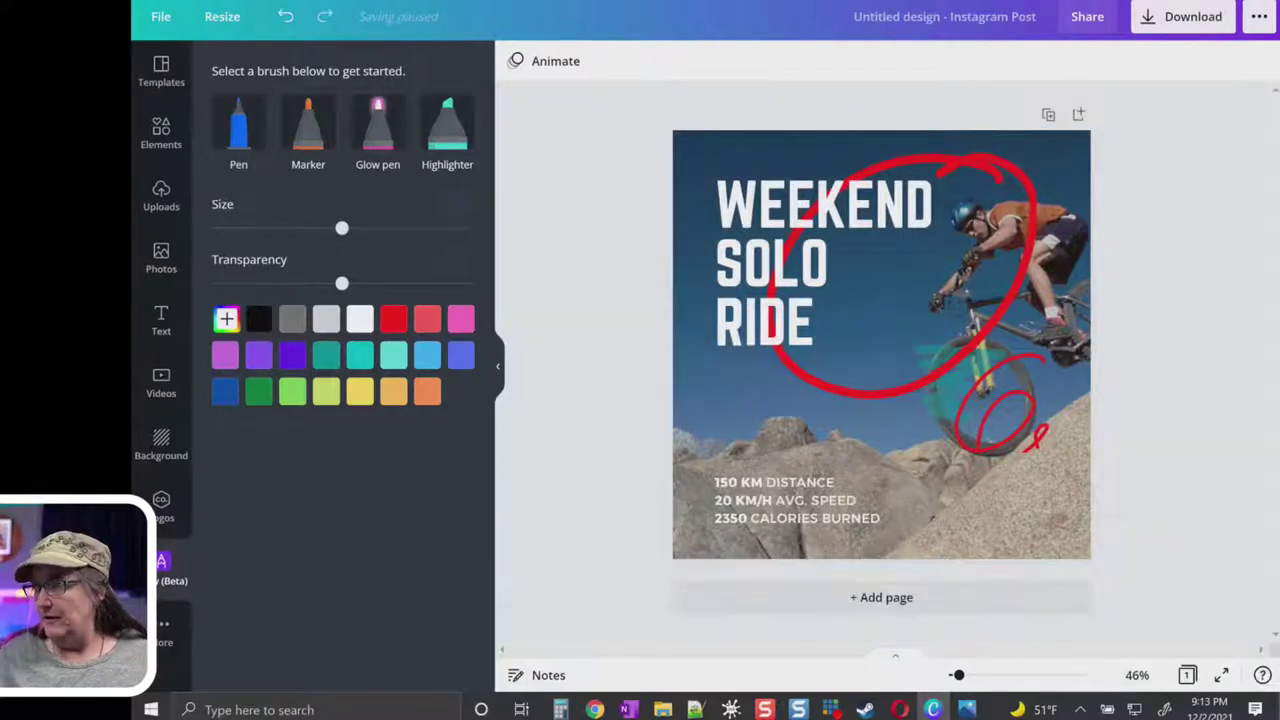
click(400, 320)
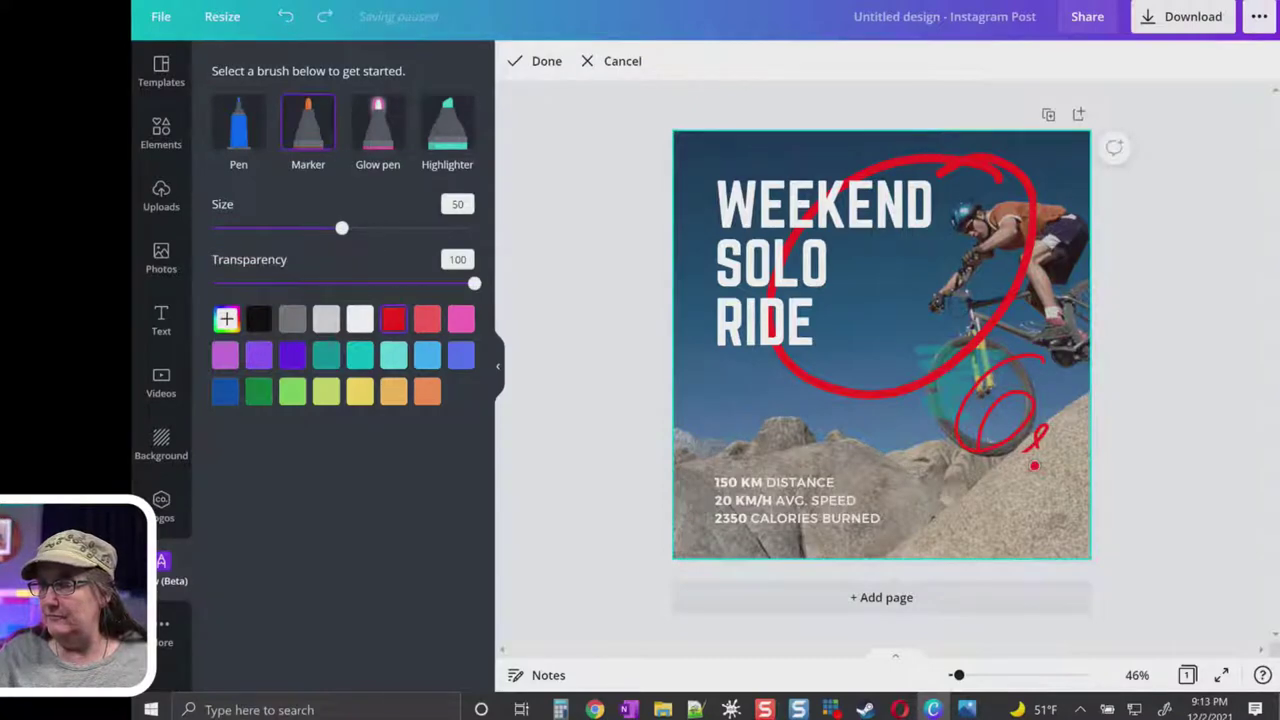
mouse_move(1038, 484)
mouse_down()
mouse_move(916, 492)
mouse_move(903, 512)
mouse_move(895, 455)
mouse_up()
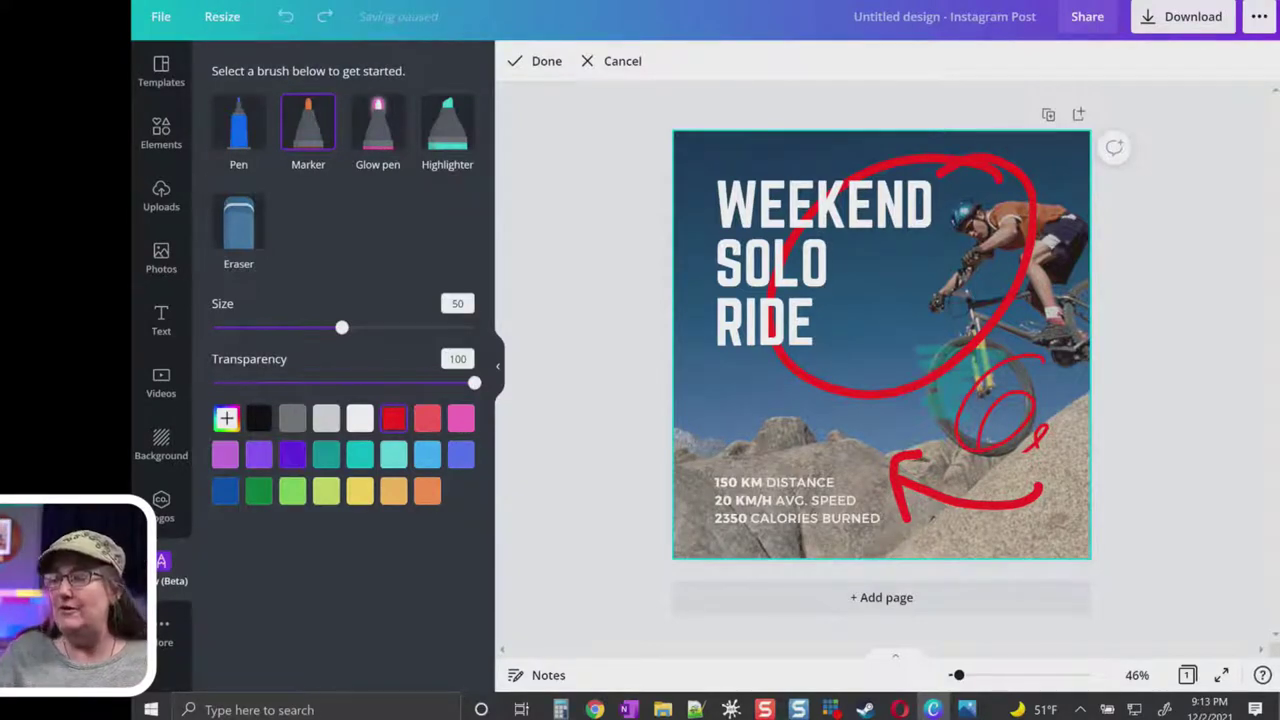
Finish the arrow, shrink it beside the ride statistics, and move the red circle back around the WEEKEND SOLO RIDE title
click(540, 60)
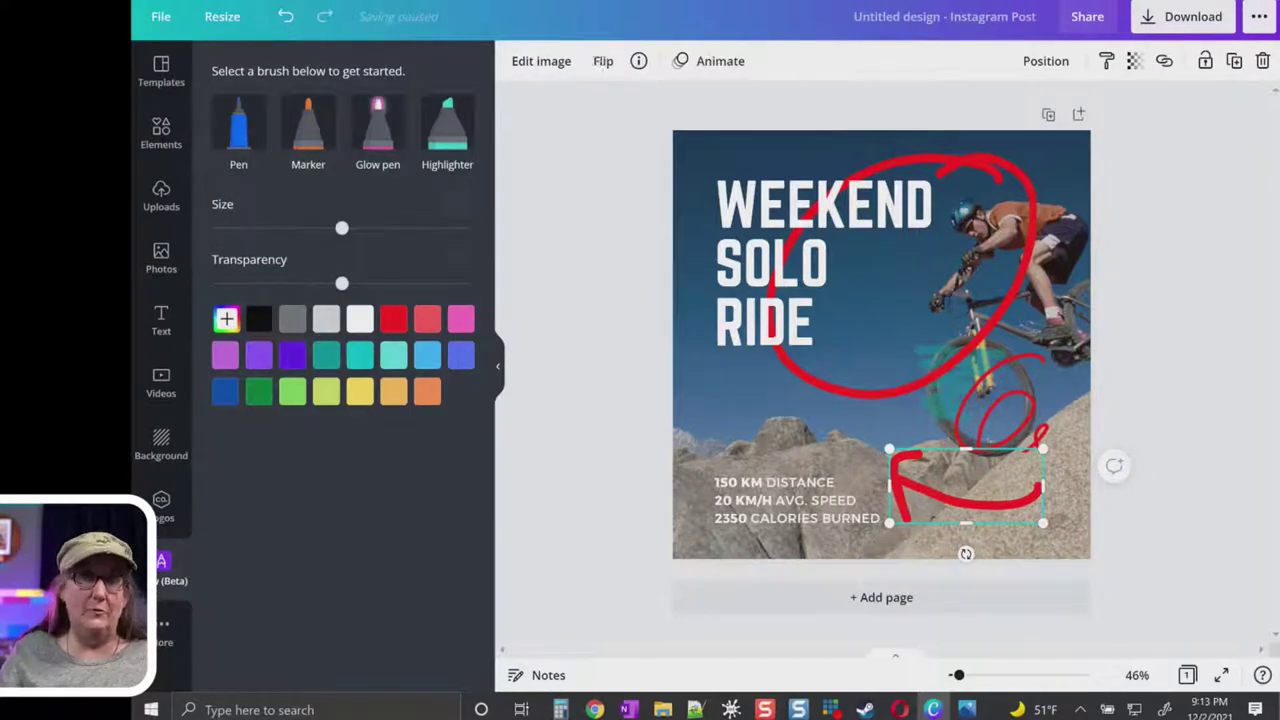
drag(966, 486, 990, 511)
drag(913, 474, 951, 504)
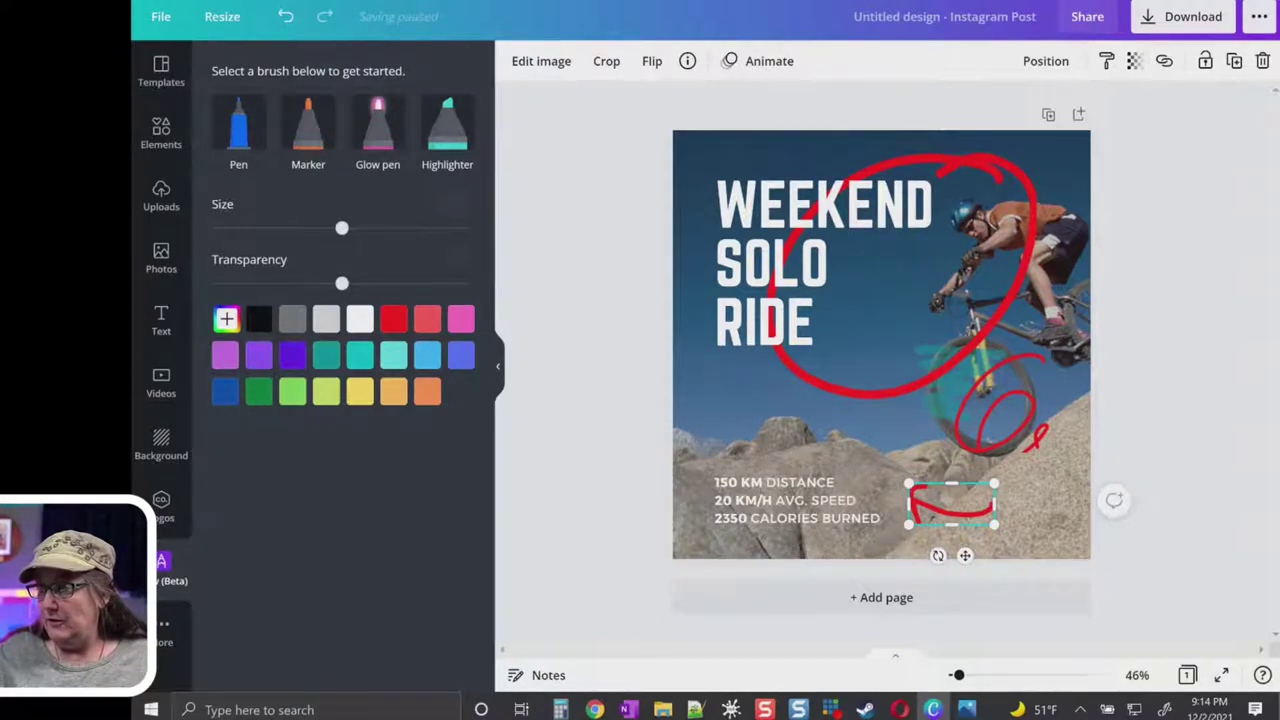
click(828, 390)
drag(828, 390, 736, 391)
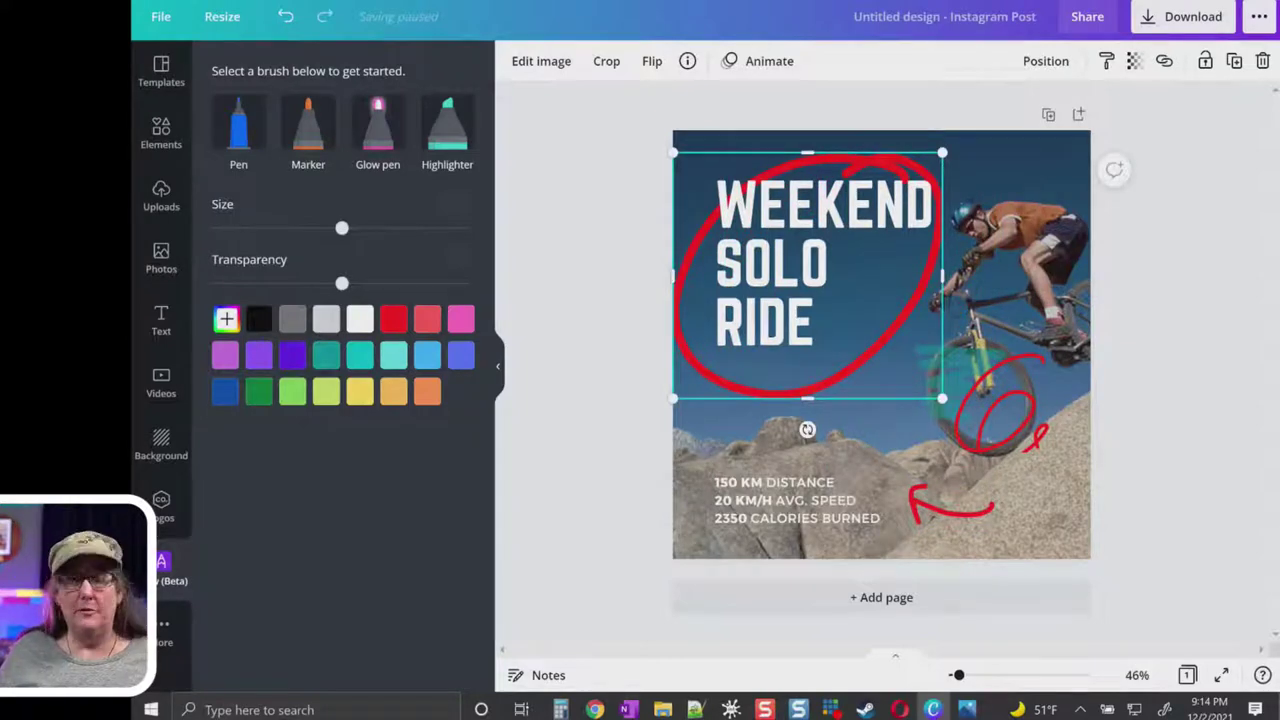
Try the Pop, Tumble, Tectonic and Rise photo animations on the red circle
click(767, 64)
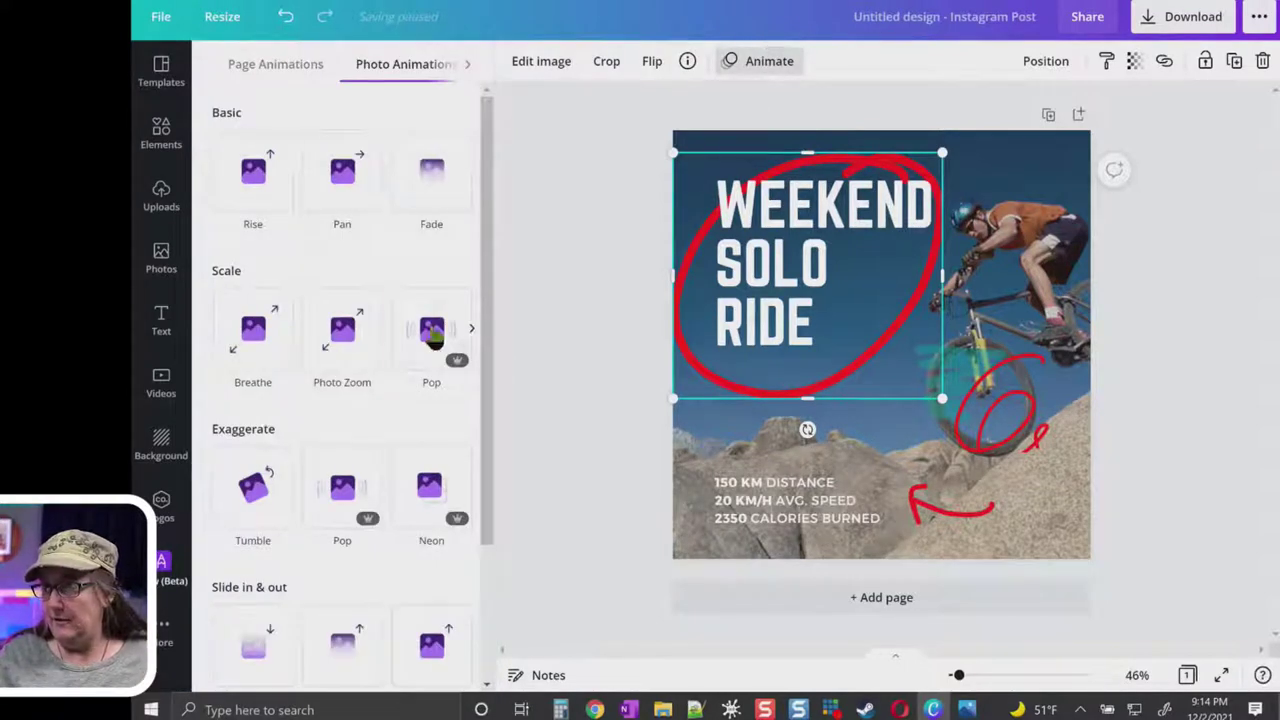
click(431, 330)
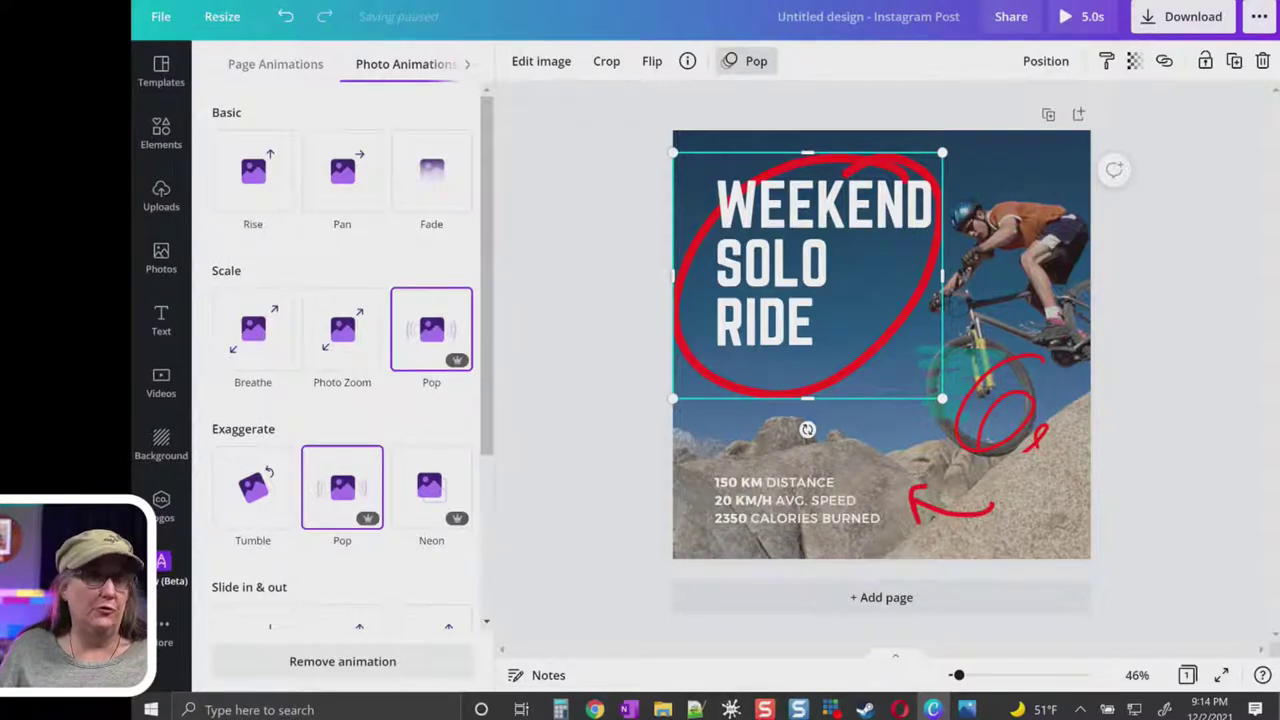
click(272, 488)
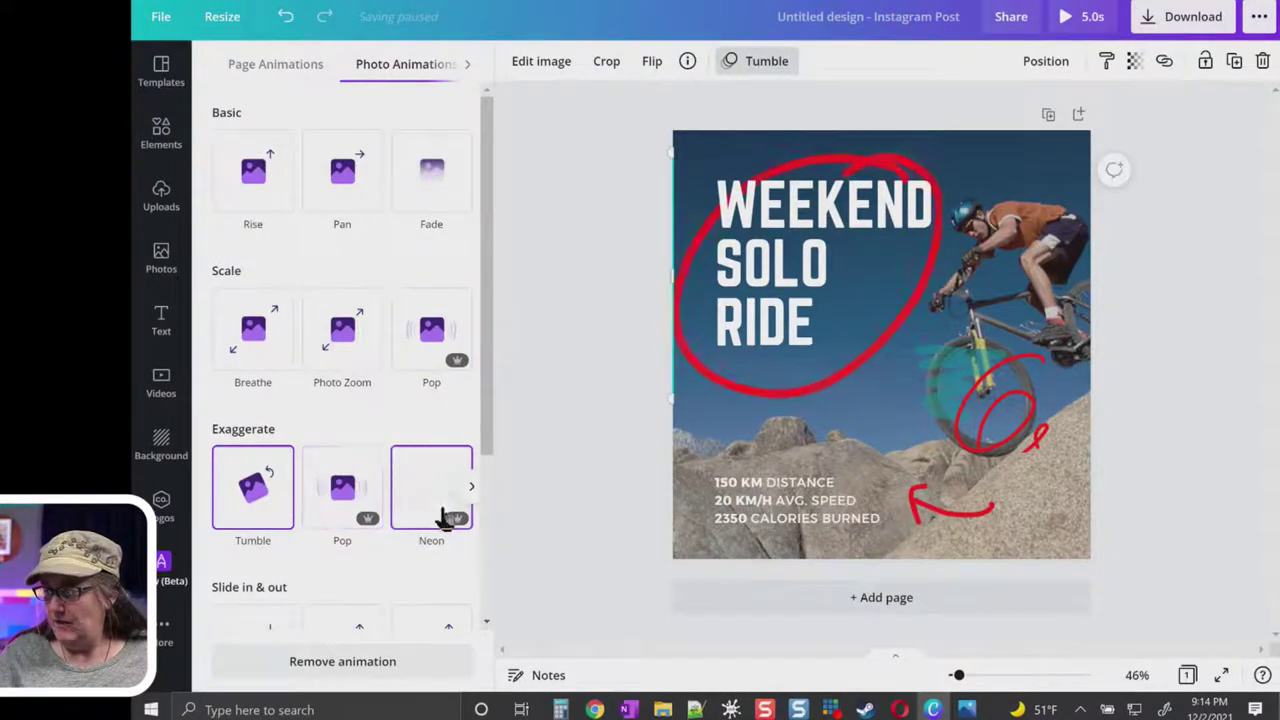
click(280, 350)
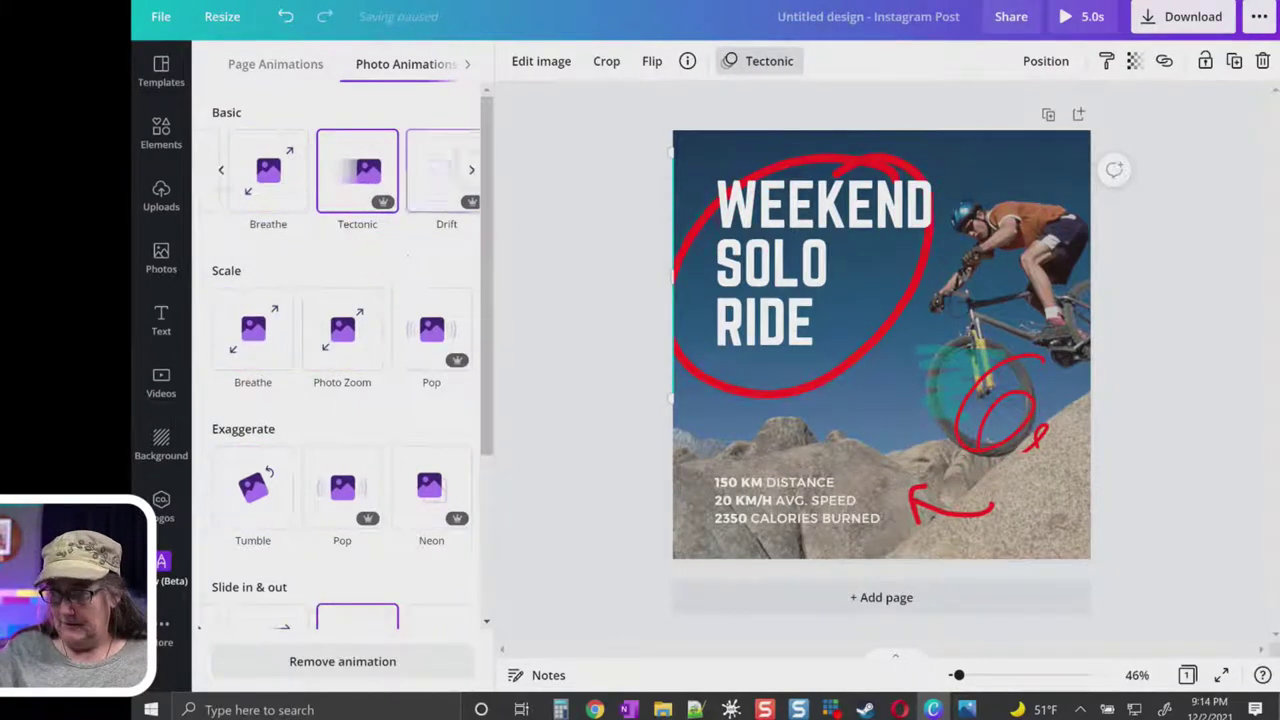
click(446, 170)
click(342, 487)
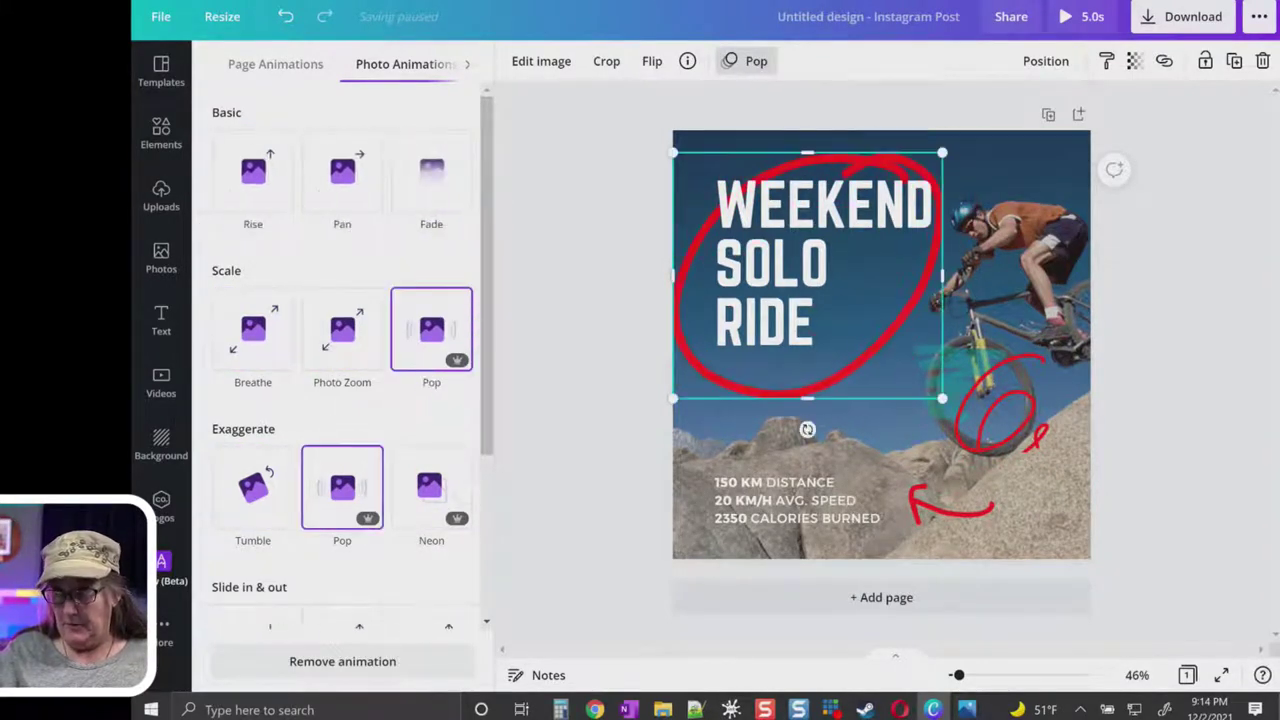
click(253, 170)
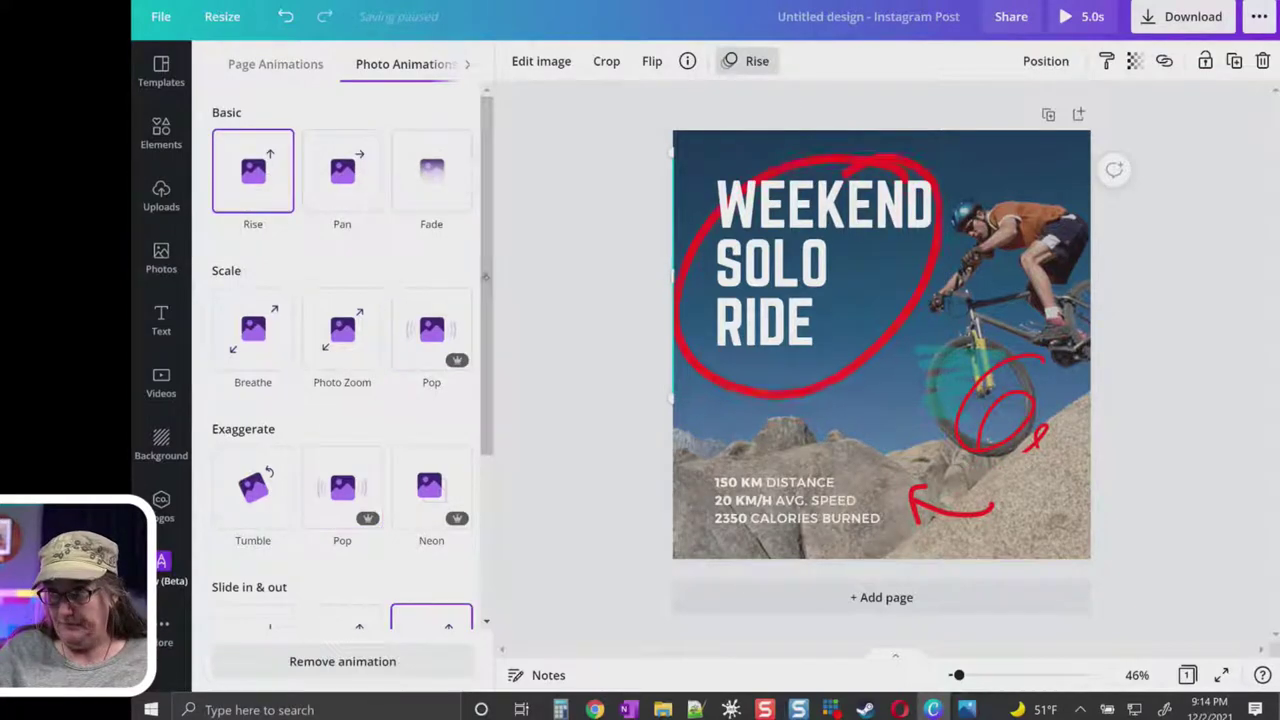
scroll(340, 400, down, 2)
scroll(340, 400, down, 3)
scroll(340, 400, up, 6)
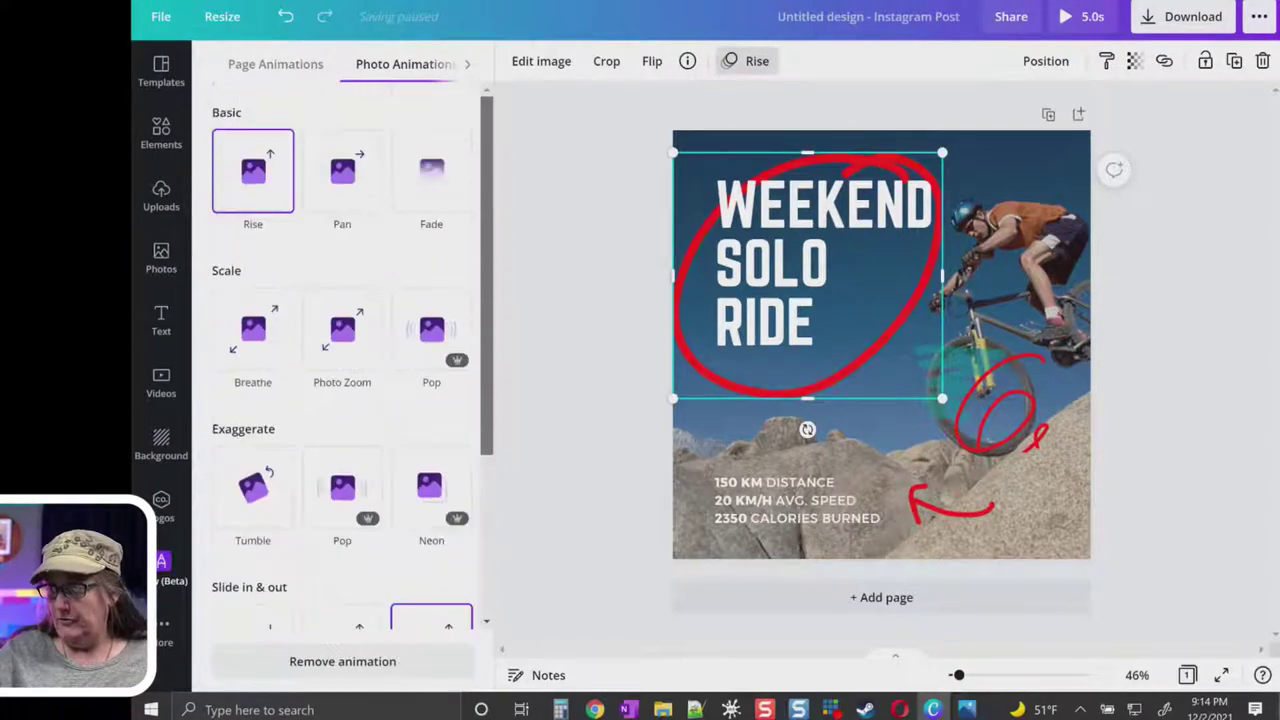
Apply the Fade page animation to the whole design
key(Escape)
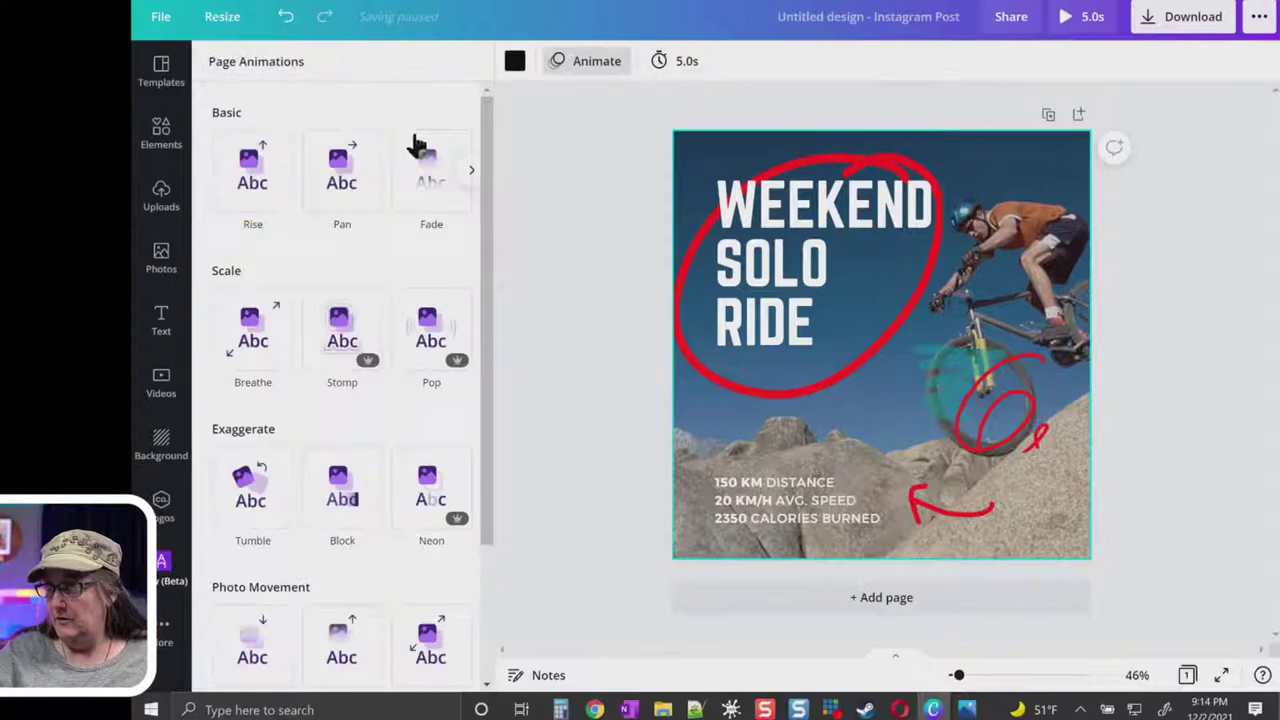
click(252, 170)
click(431, 170)
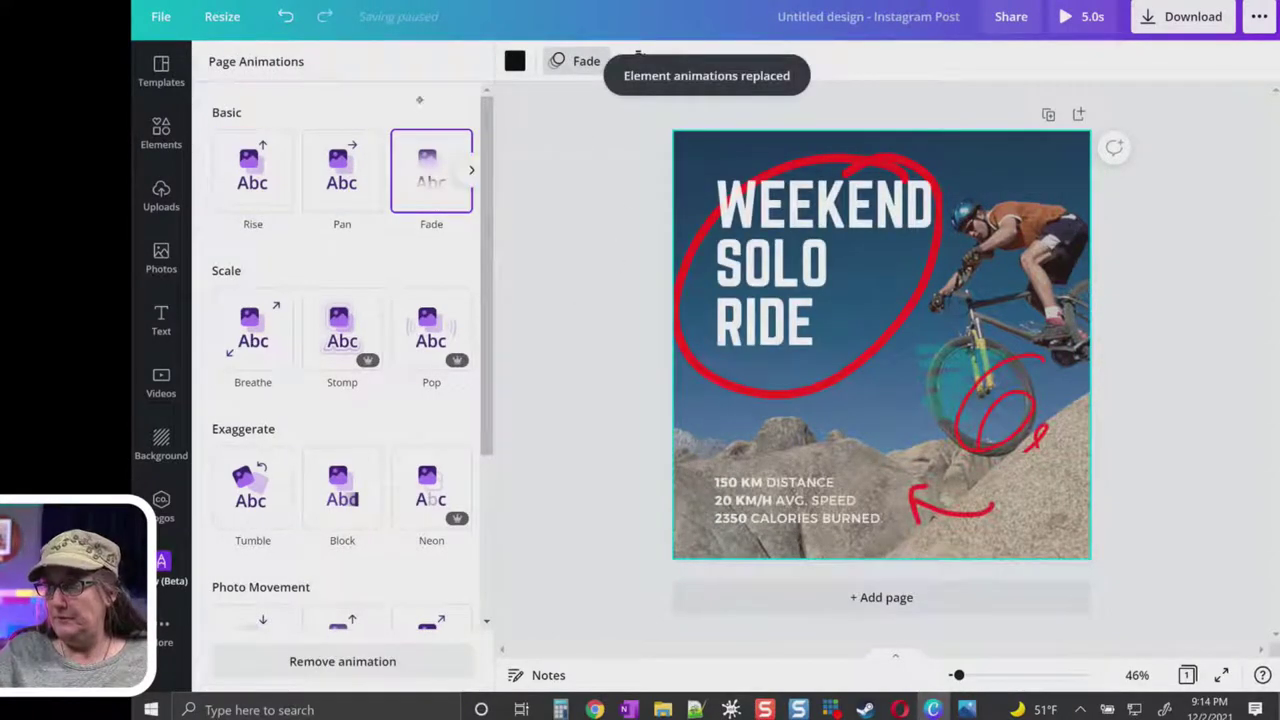
click(590, 135)
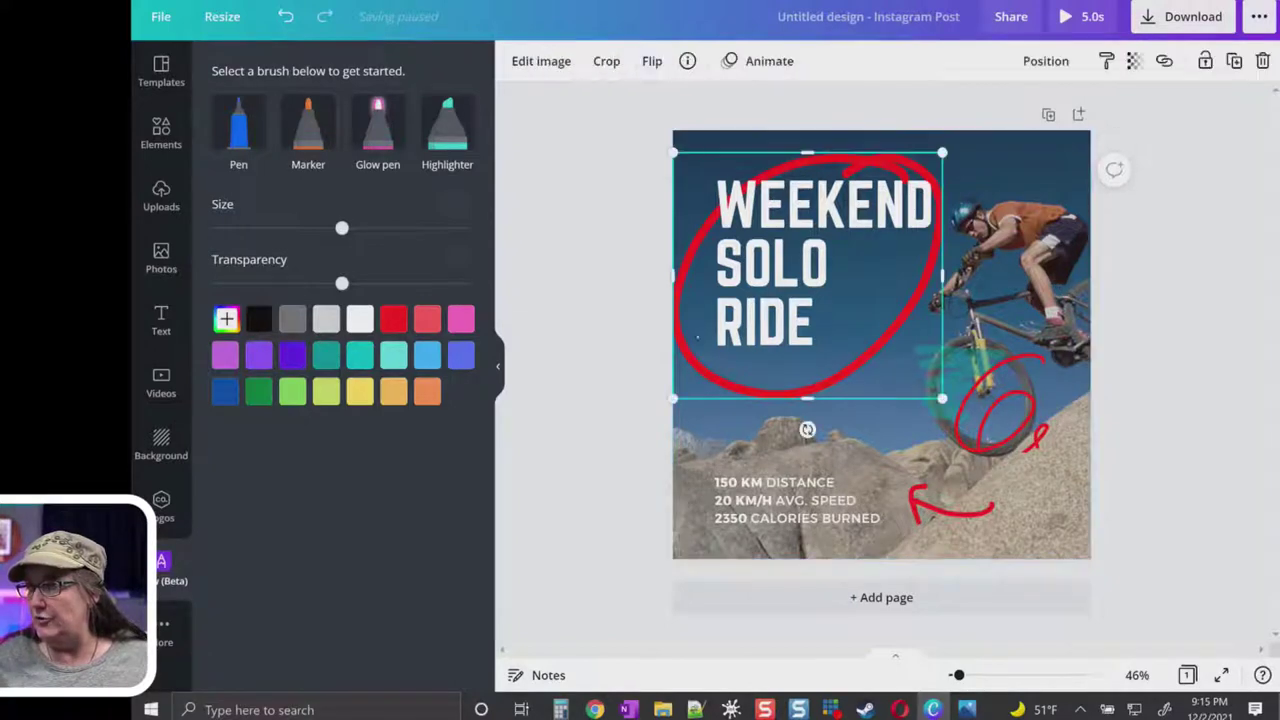
Nudge the red circle slightly up and right and flip it horizontally
click(603, 62)
click(546, 61)
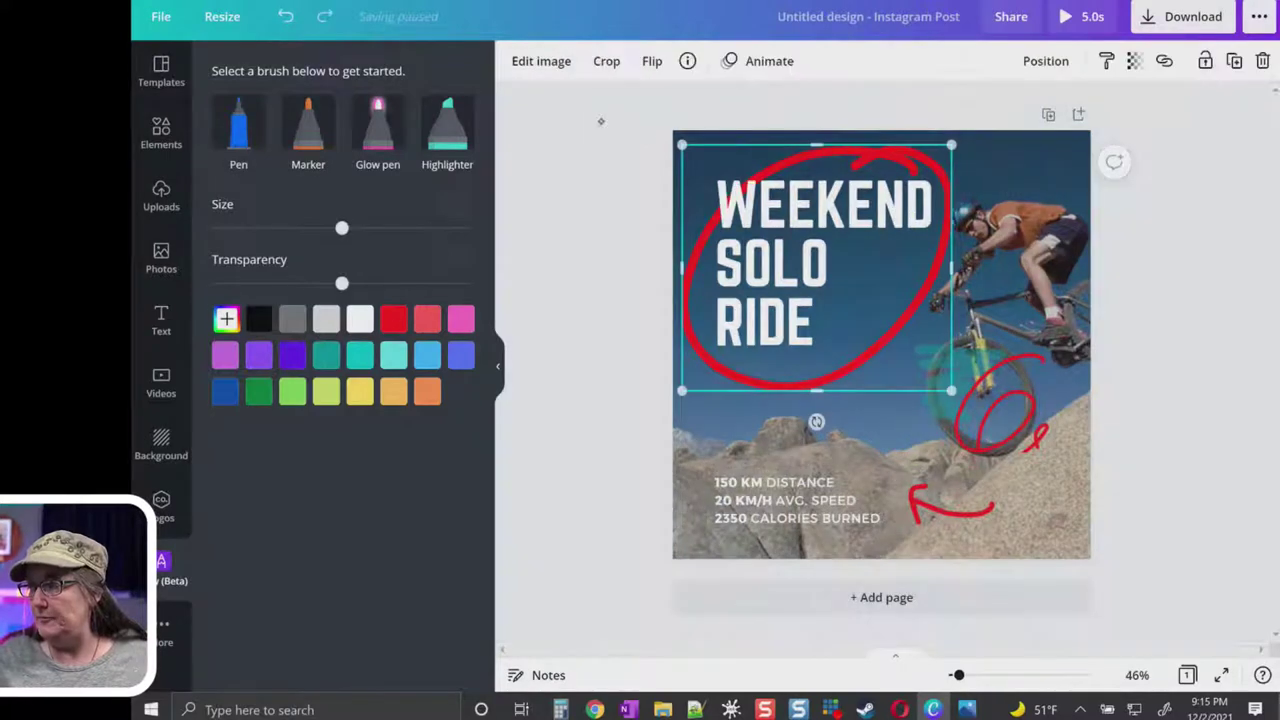
click(652, 61)
click(697, 140)
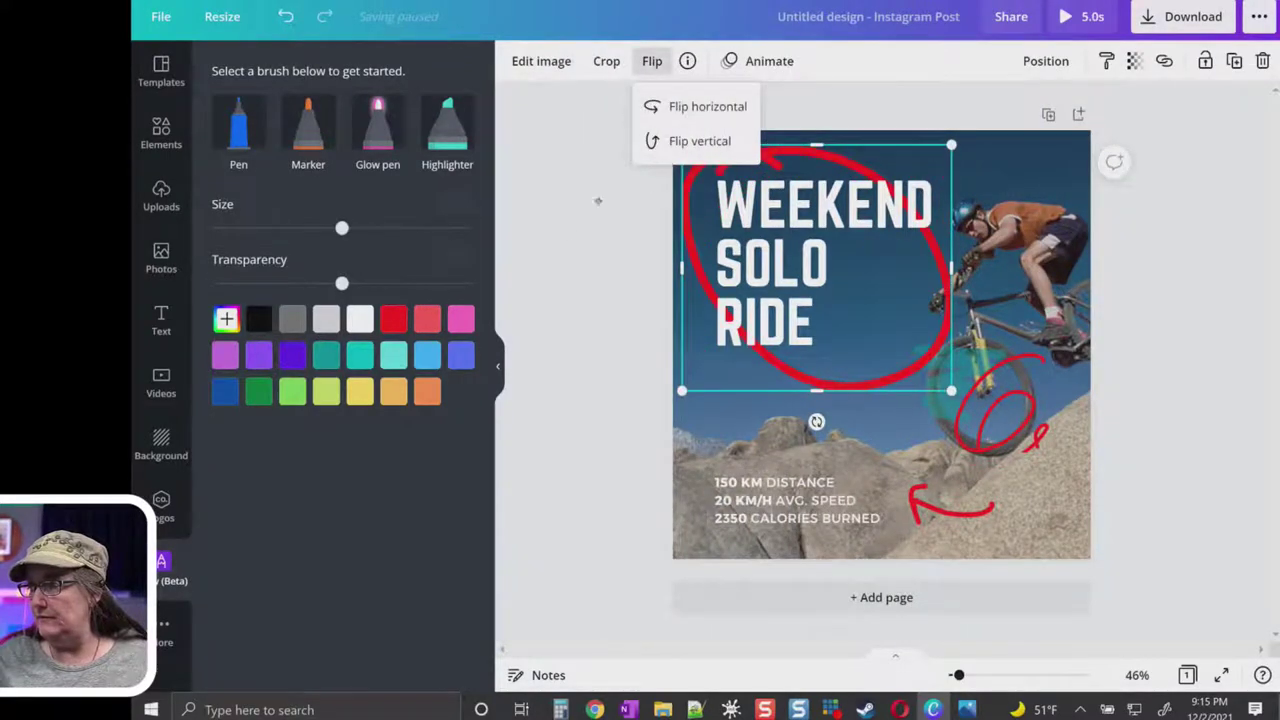
click(597, 200)
click(677, 248)
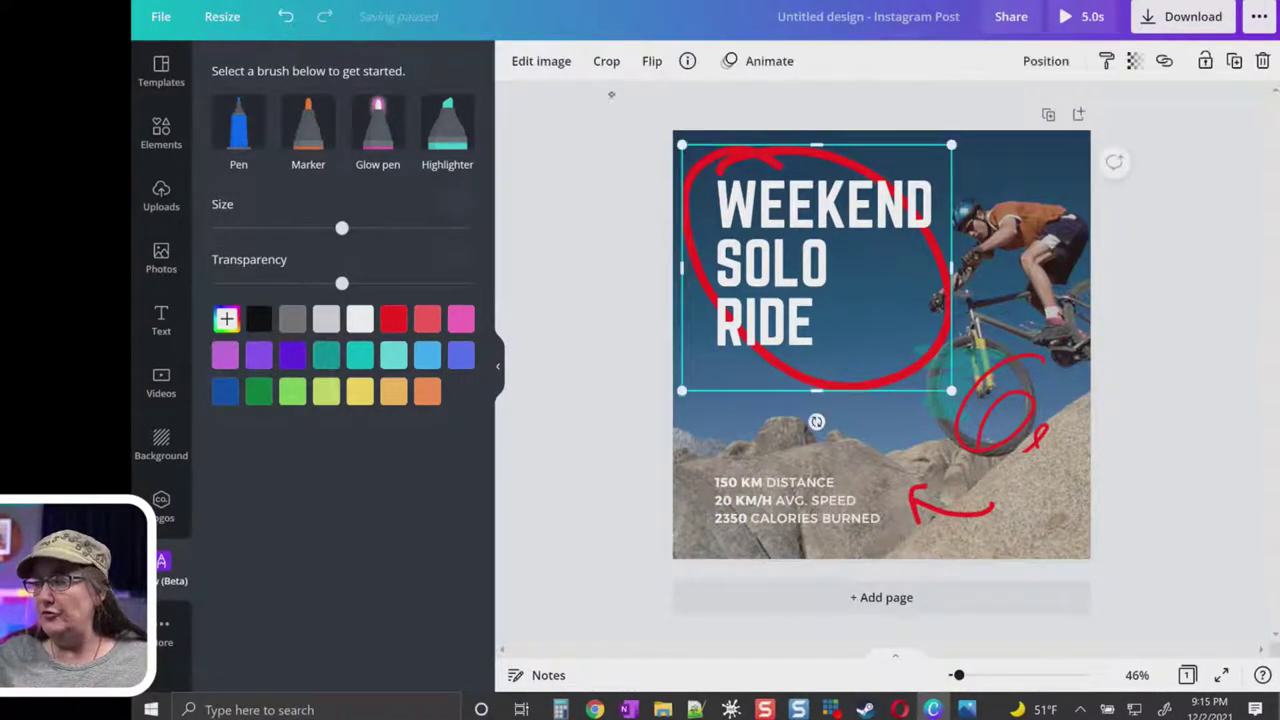
Give the red circle the Sliced image effect and enlarge it slightly toward its lower-left corner
click(542, 66)
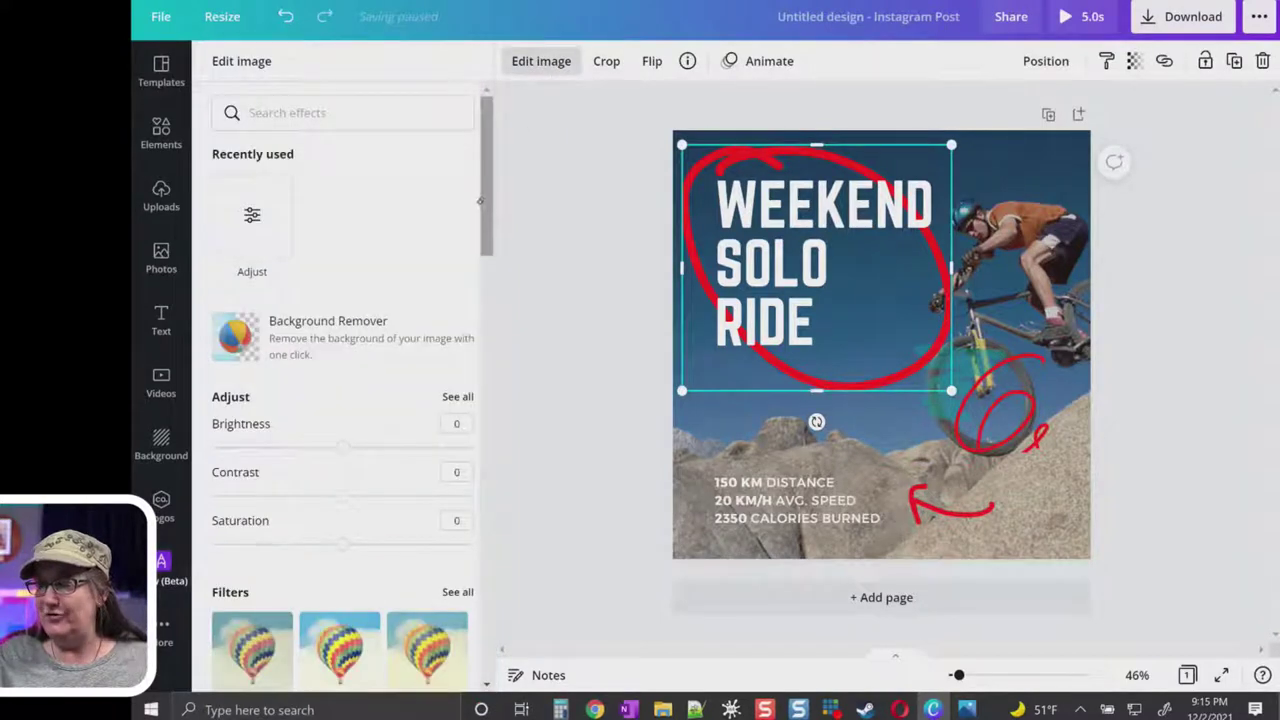
scroll(340, 380, down, 5)
scroll(340, 380, down, 8)
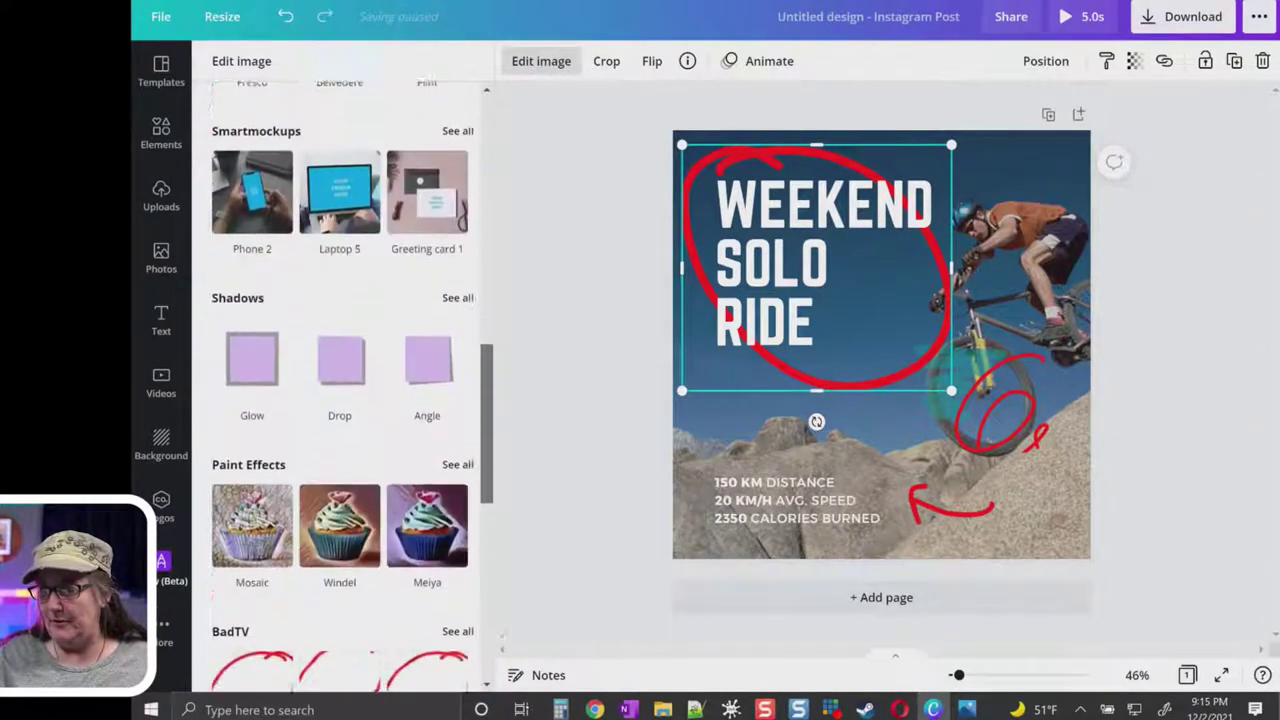
scroll(340, 420, down, 1)
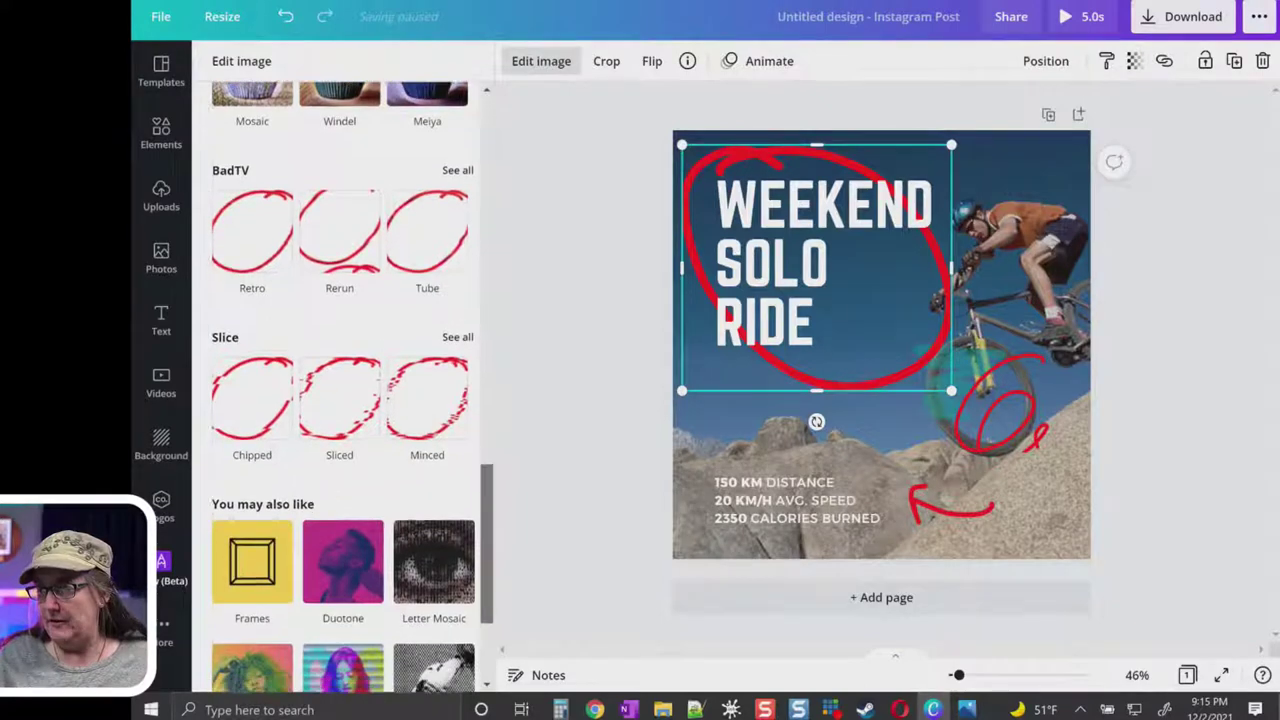
click(336, 425)
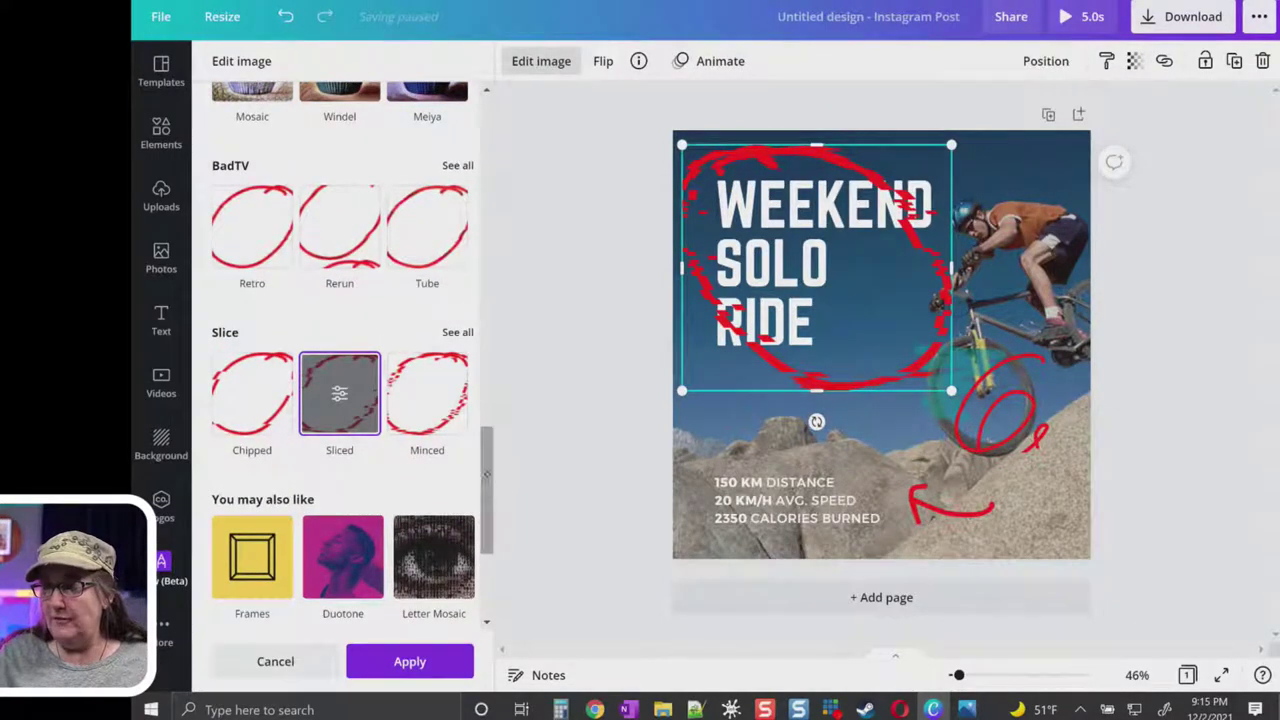
scroll(340, 400, down, 1)
scroll(340, 400, down, 6)
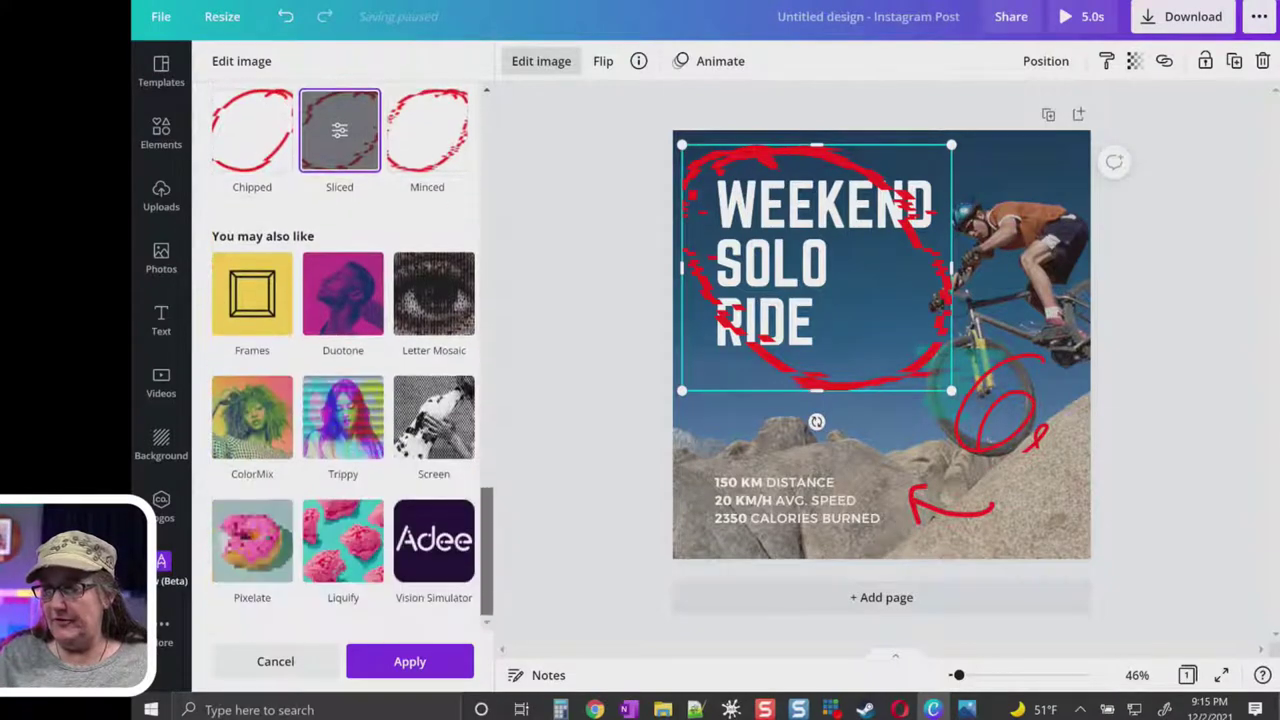
scroll(340, 400, up, 15)
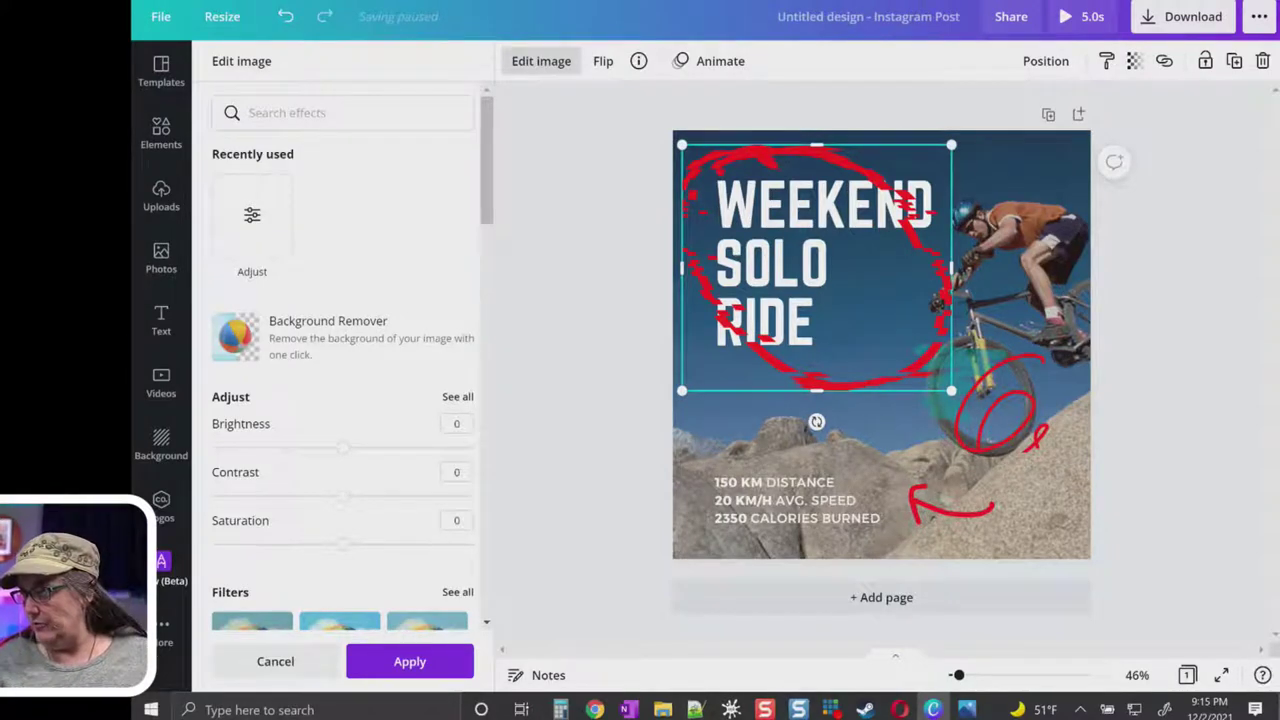
mouse_move(681, 390)
mouse_down()
mouse_move(714, 357)
mouse_move(665, 407)
mouse_up()
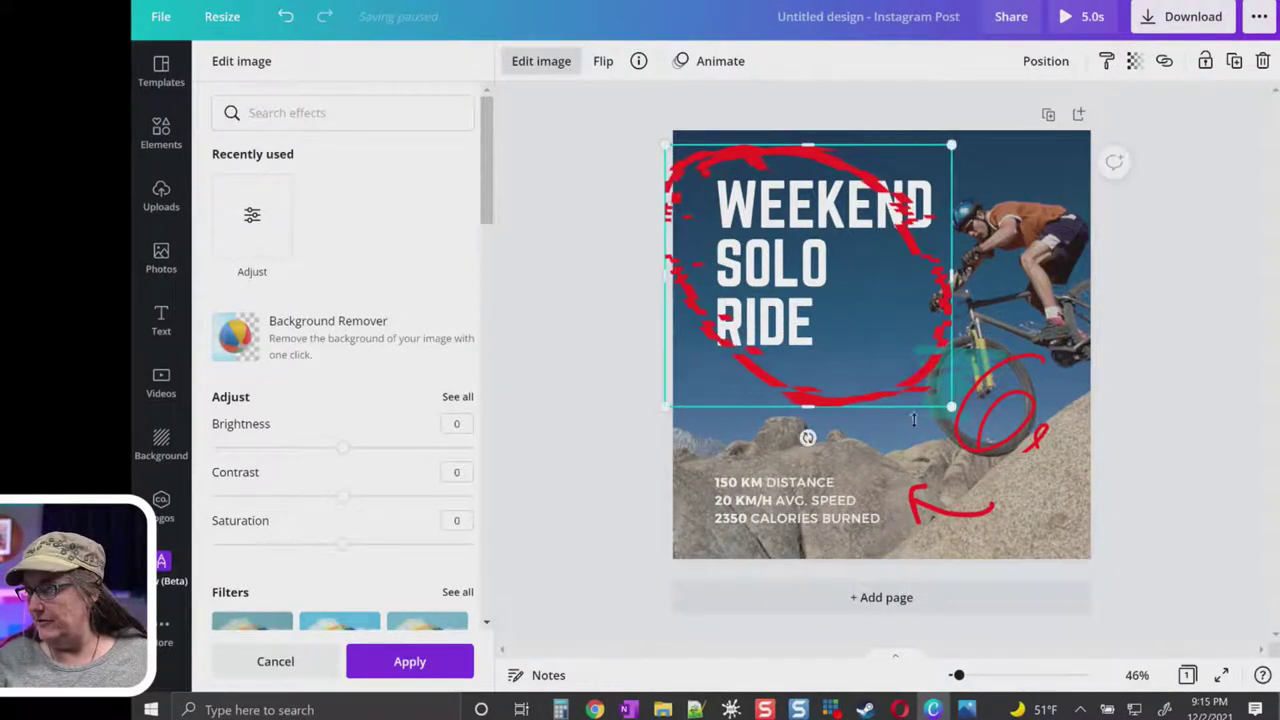
click(1003, 420)
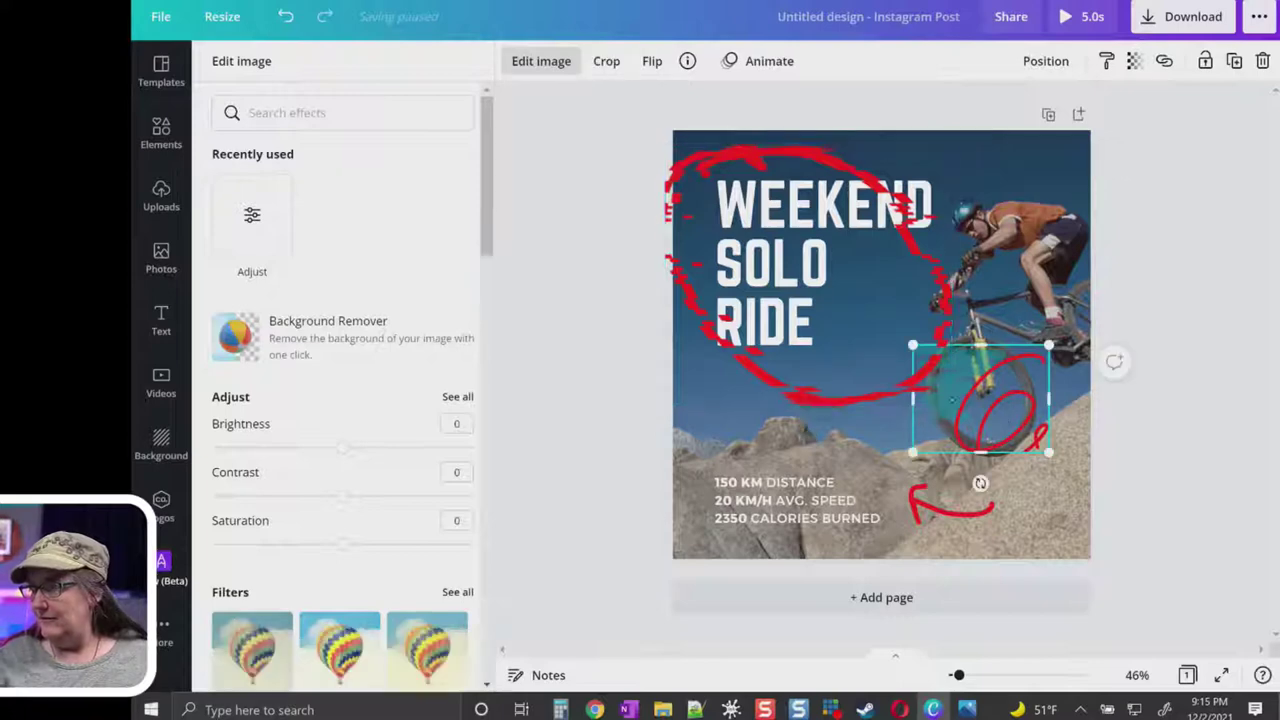
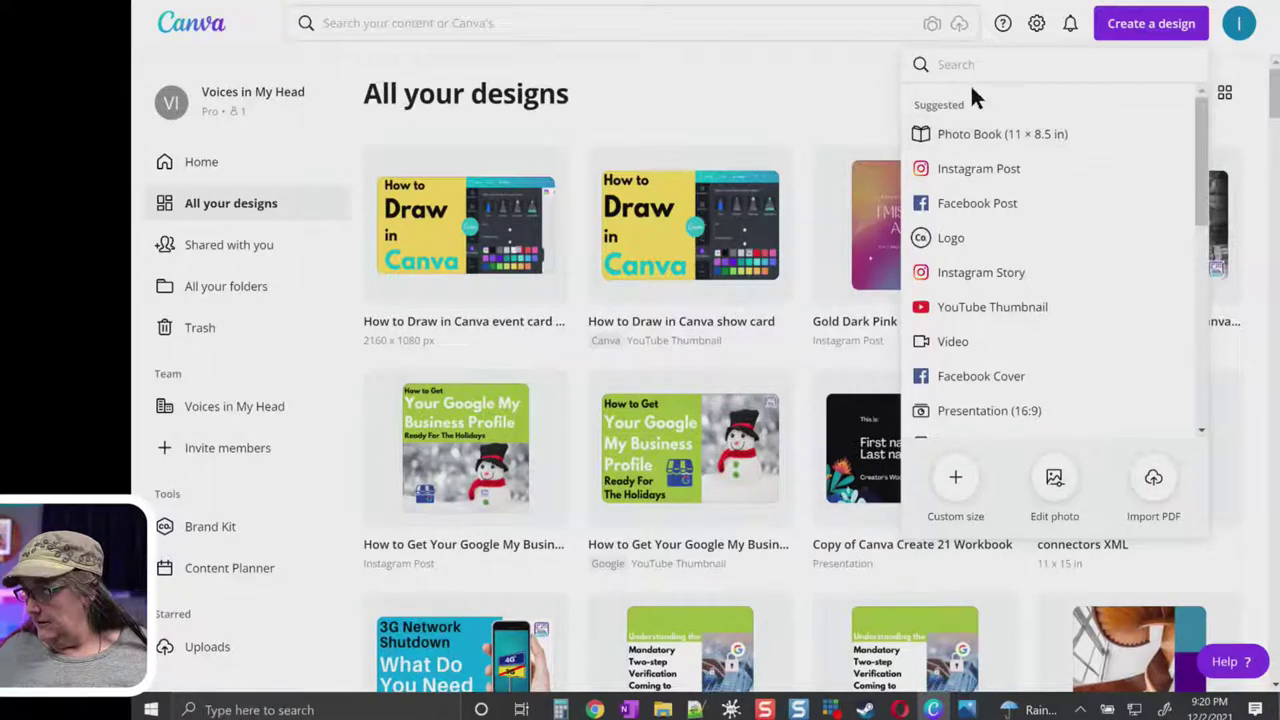
Create a new Instagram Post design and search its templates for "blank"
click(970, 176)
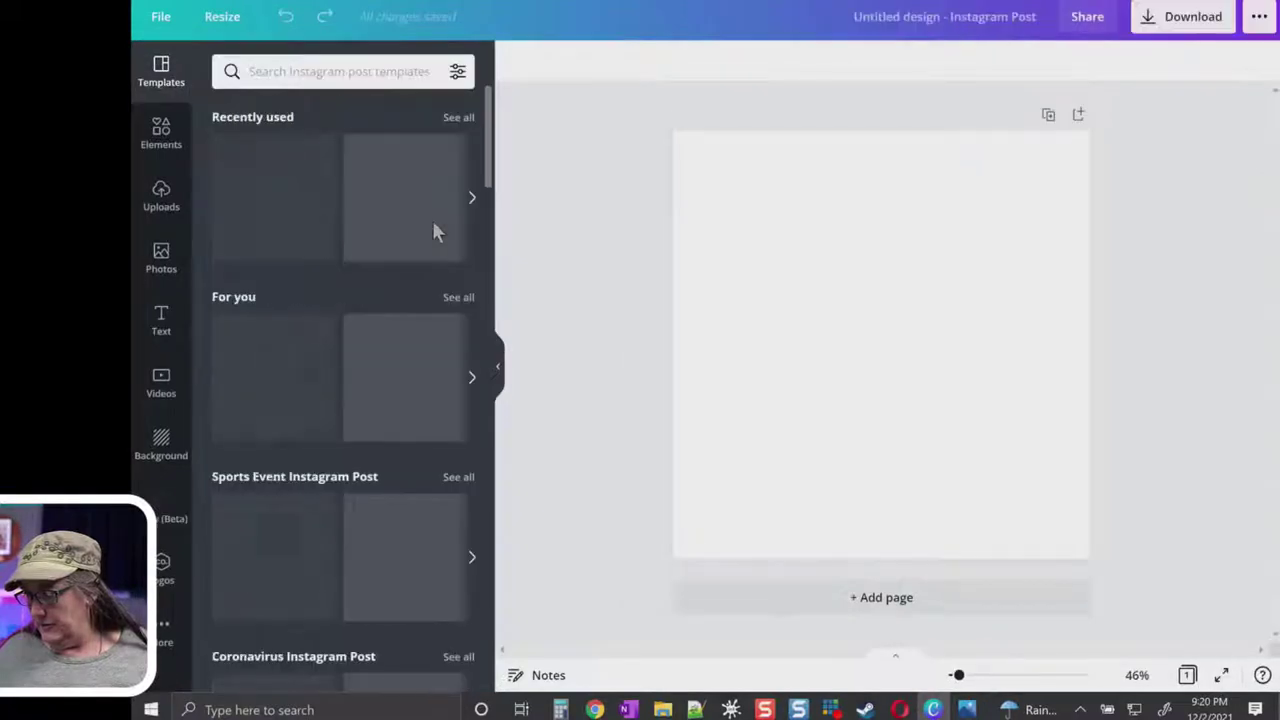
scroll(435, 235, down, 1)
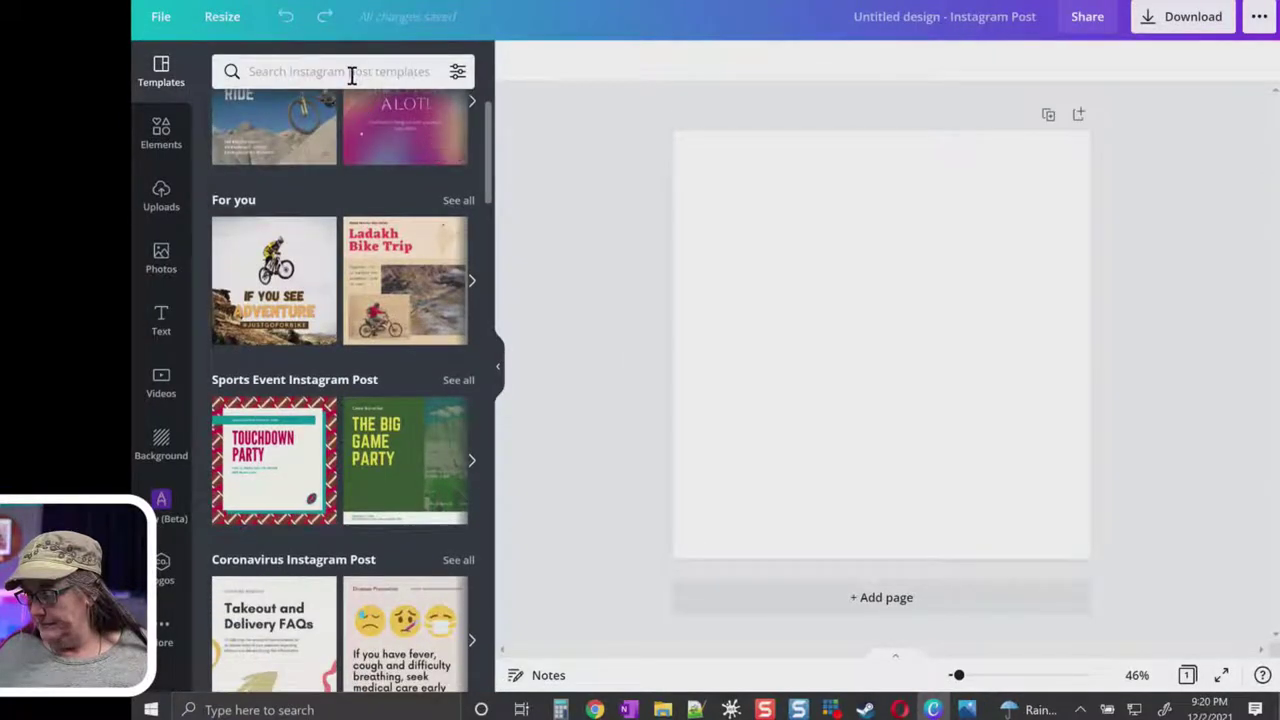
click(351, 74)
text(blank)
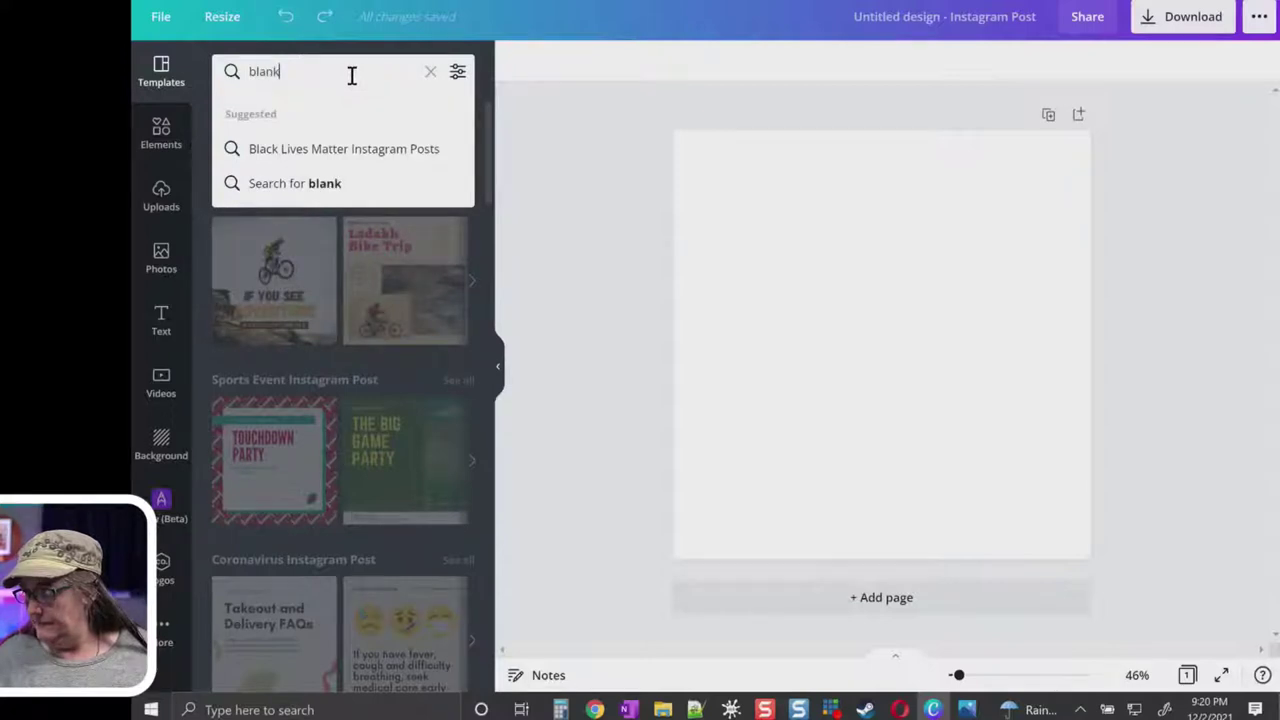
key(Return)
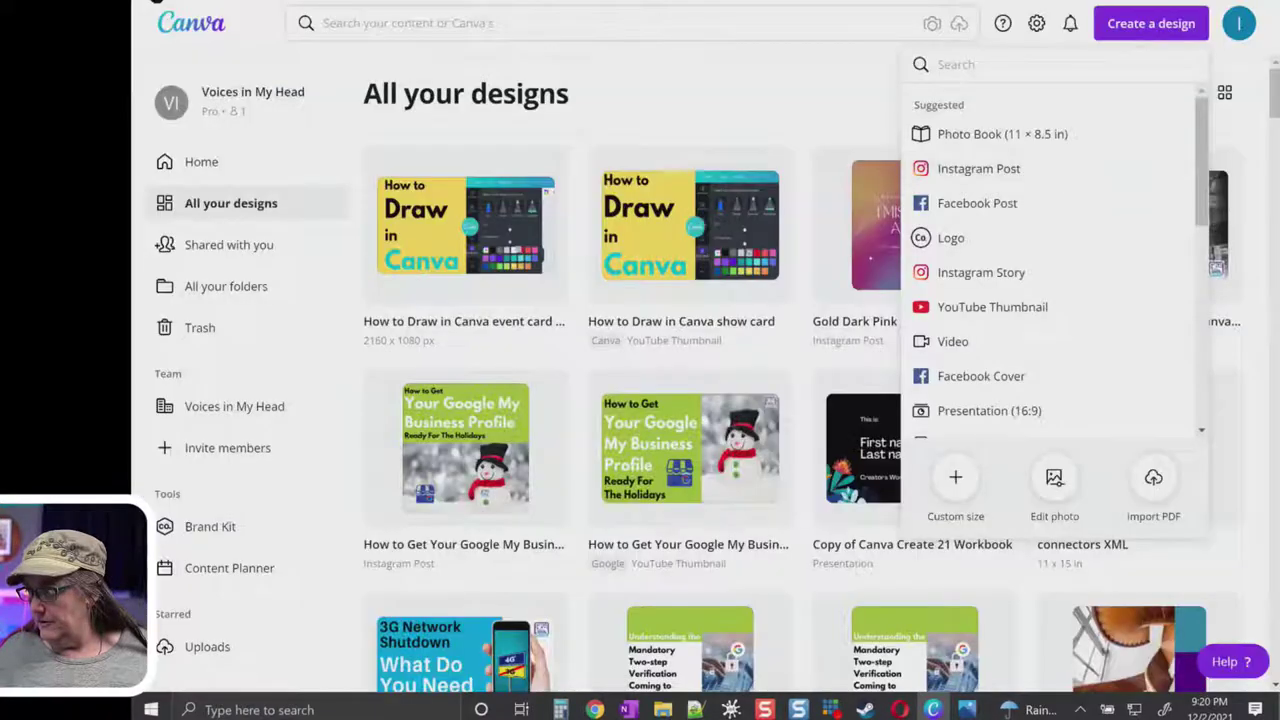
Look for "blank" among the templates from the home page search
click(526, 36)
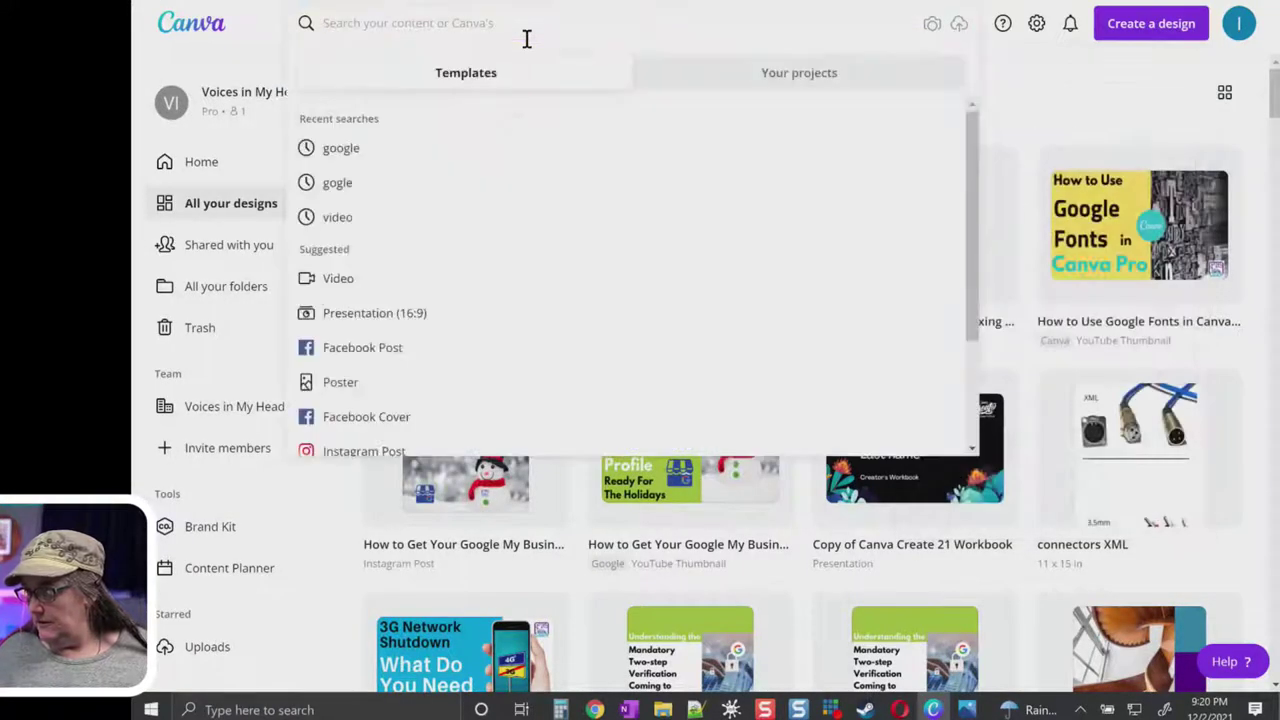
text(bl)
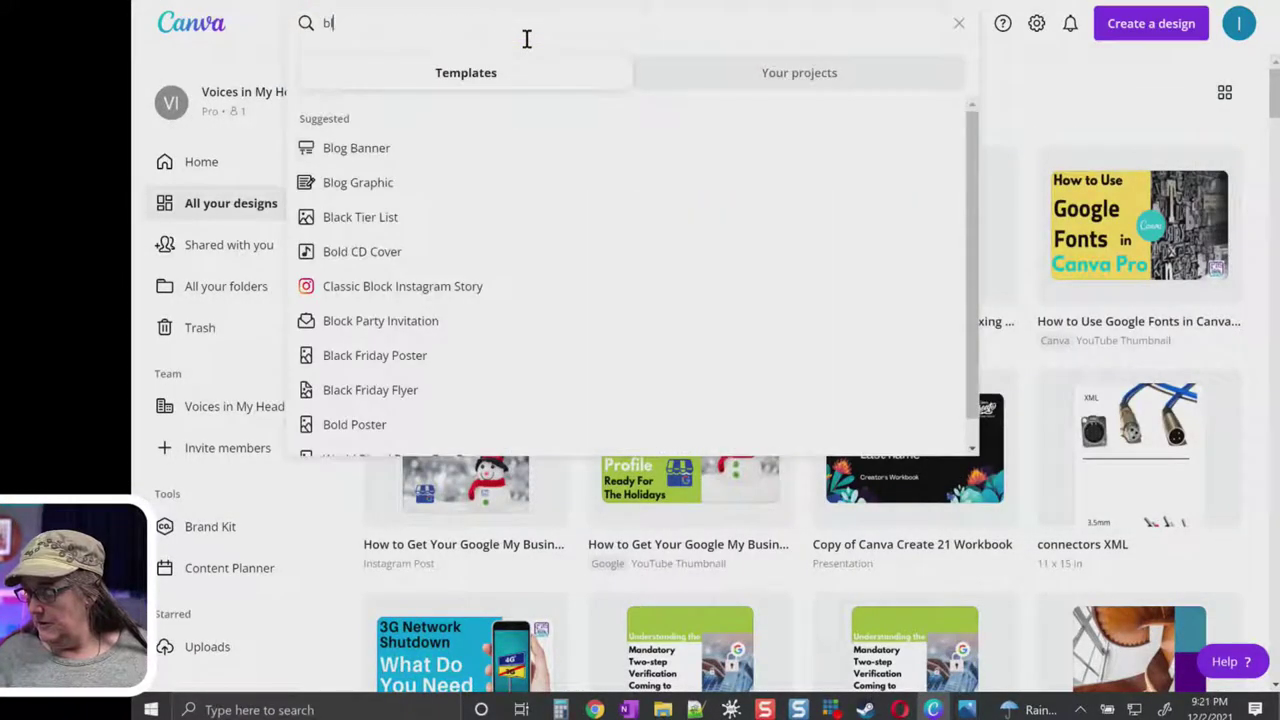
text(ank)
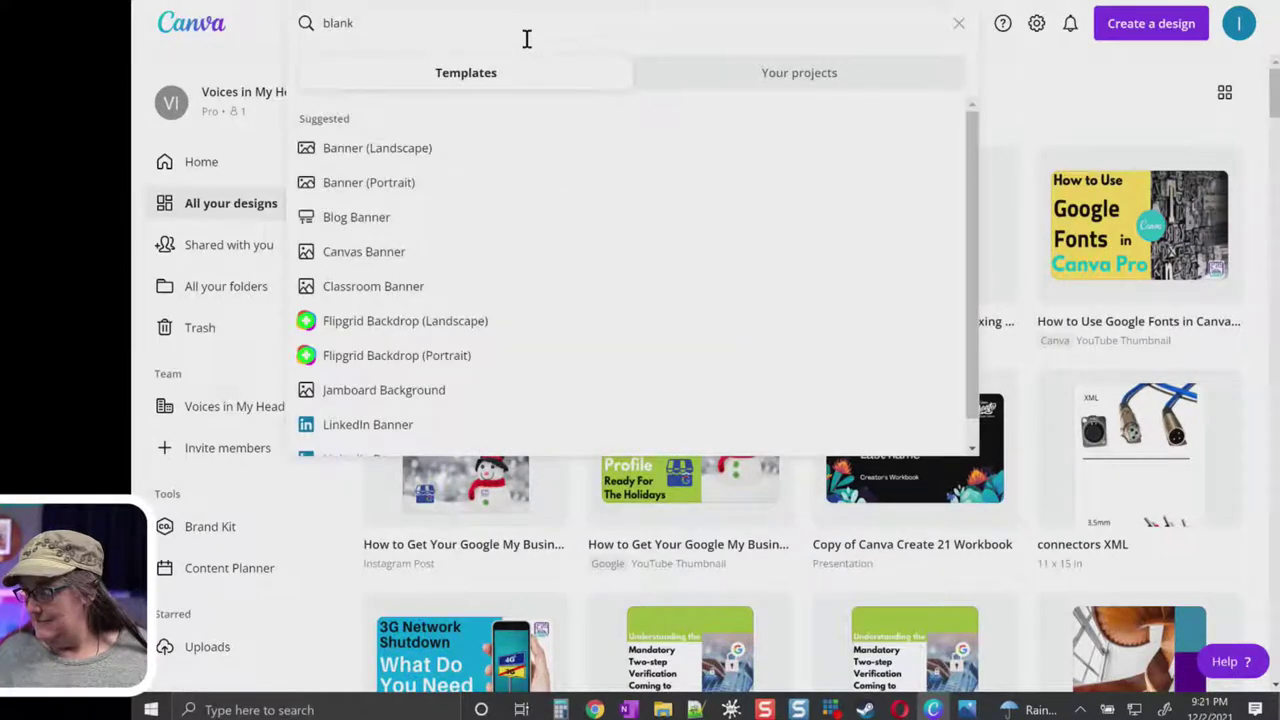
Create a new blank custom-size design at 8 x 11 in
click(1180, 28)
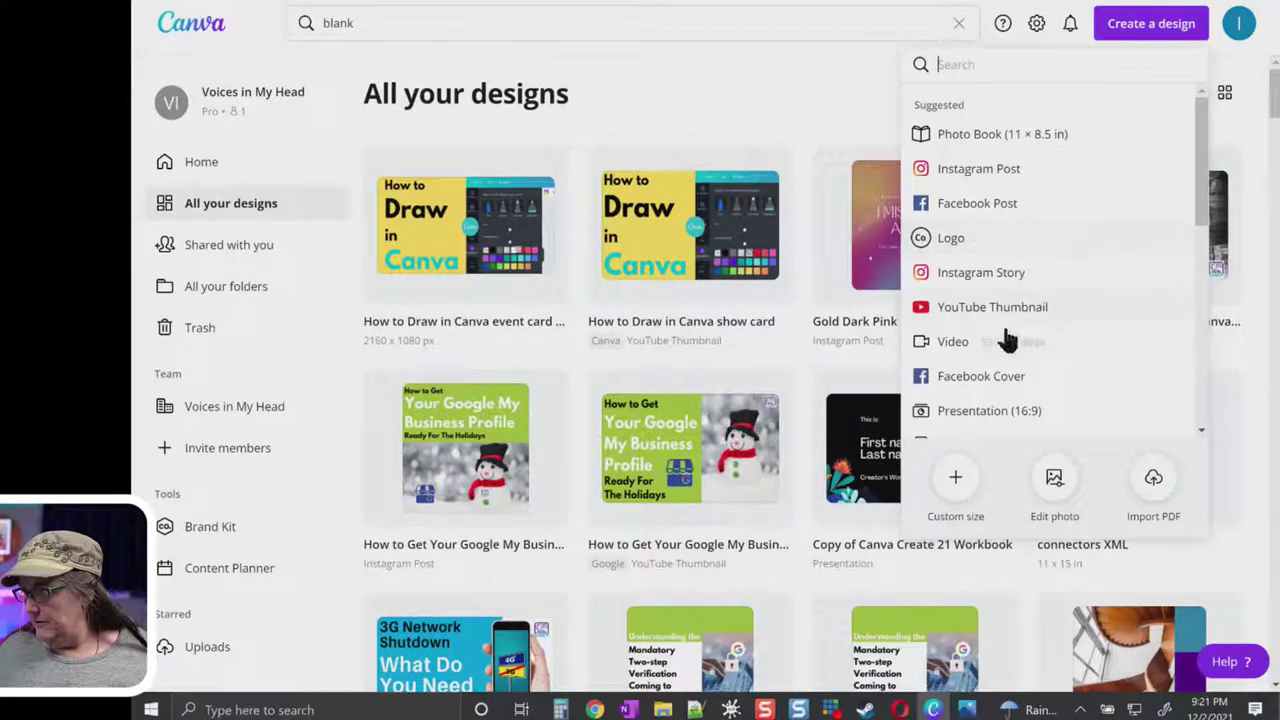
click(957, 484)
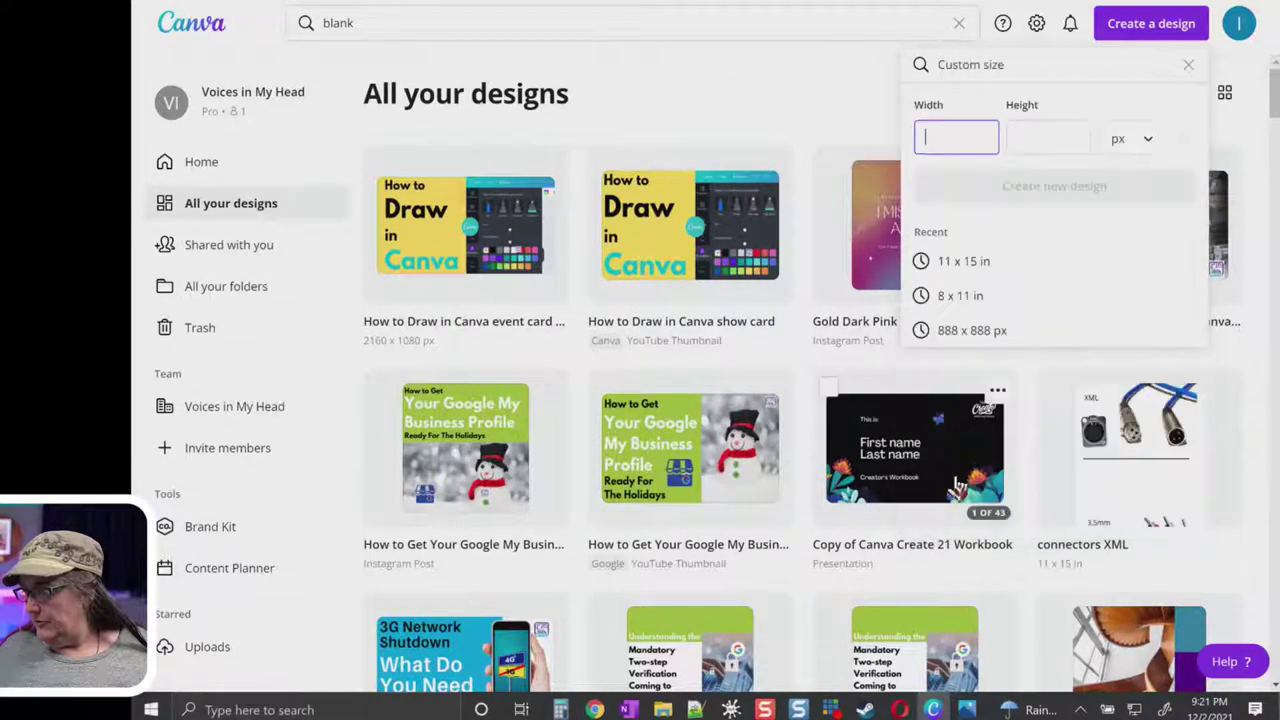
click(974, 300)
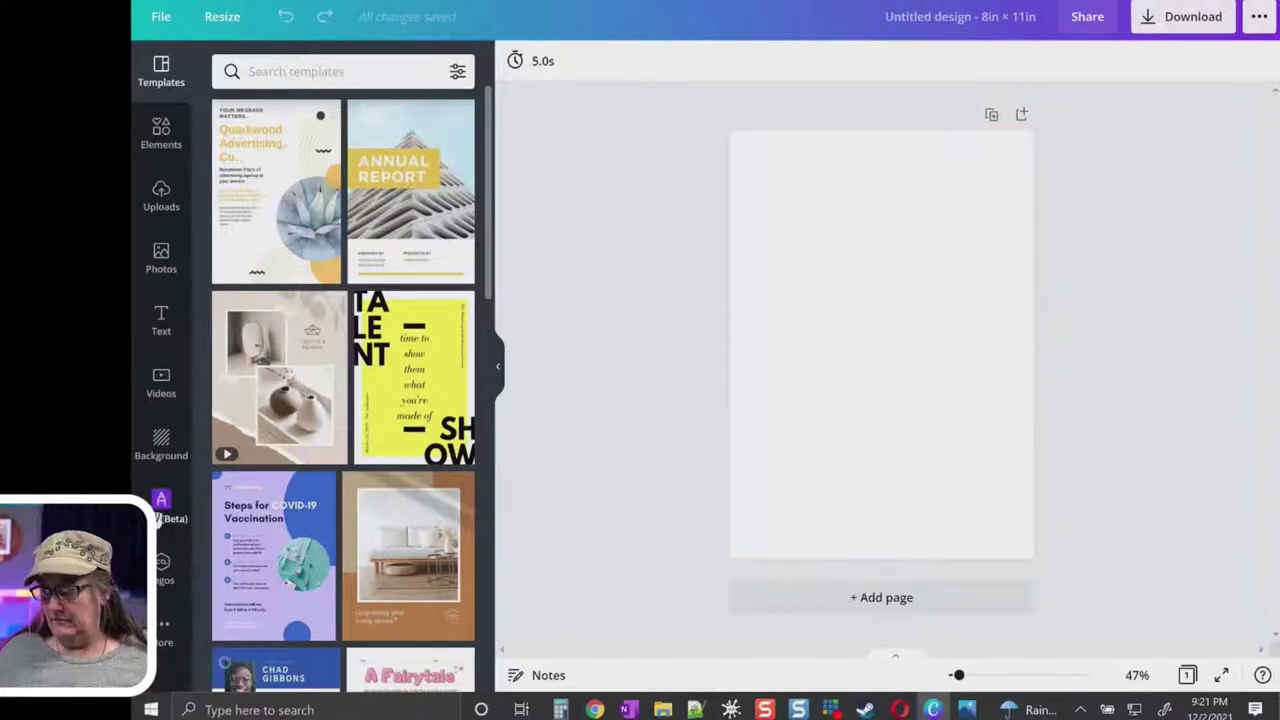
Draw a large smiley face with eyes, nose, mouth and zigzag hair on the page using a red Glow pen
click(161, 505)
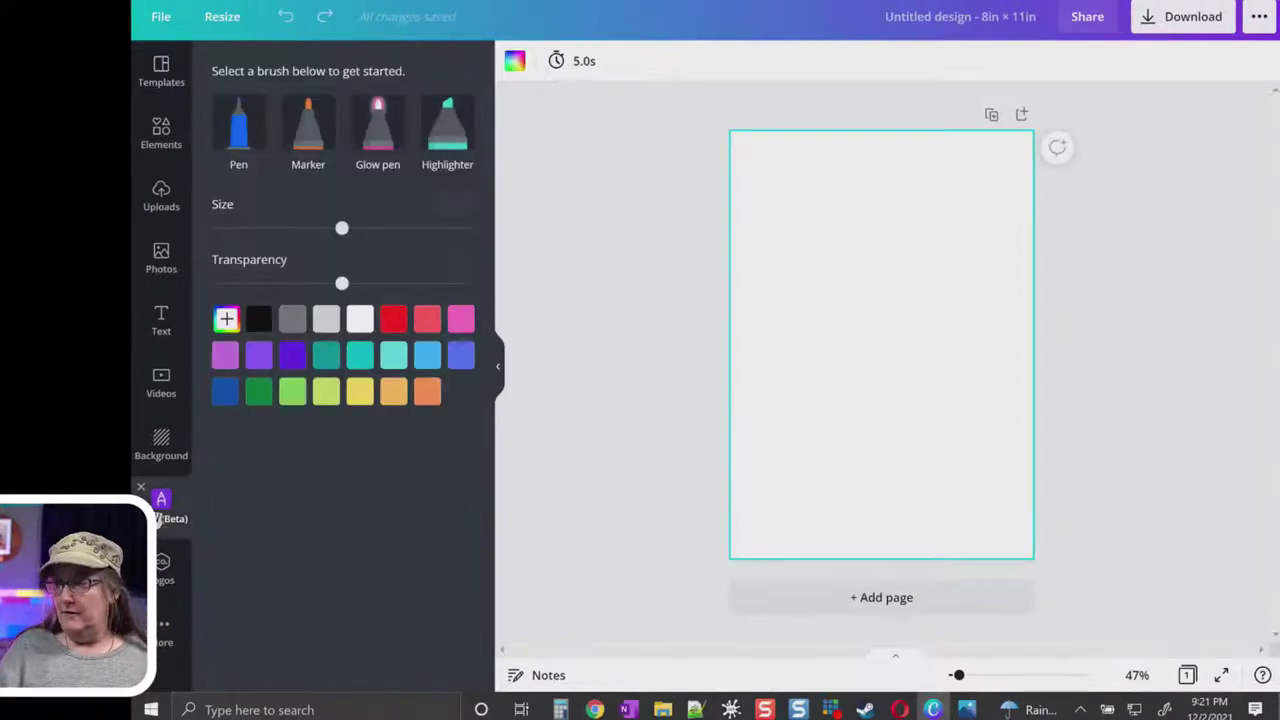
click(377, 125)
click(393, 318)
mouse_move(861, 180)
mouse_down()
mouse_move(759, 301)
mouse_move(839, 455)
mouse_move(978, 281)
mouse_move(875, 162)
mouse_up()
mouse_move(826, 246)
mouse_down()
mouse_move(820, 268)
mouse_move(828, 258)
mouse_up()
mouse_move(858, 244)
mouse_down()
mouse_move(866, 258)
mouse_move(880, 250)
mouse_up()
drag(809, 306, 900, 330)
drag(855, 290, 866, 322)
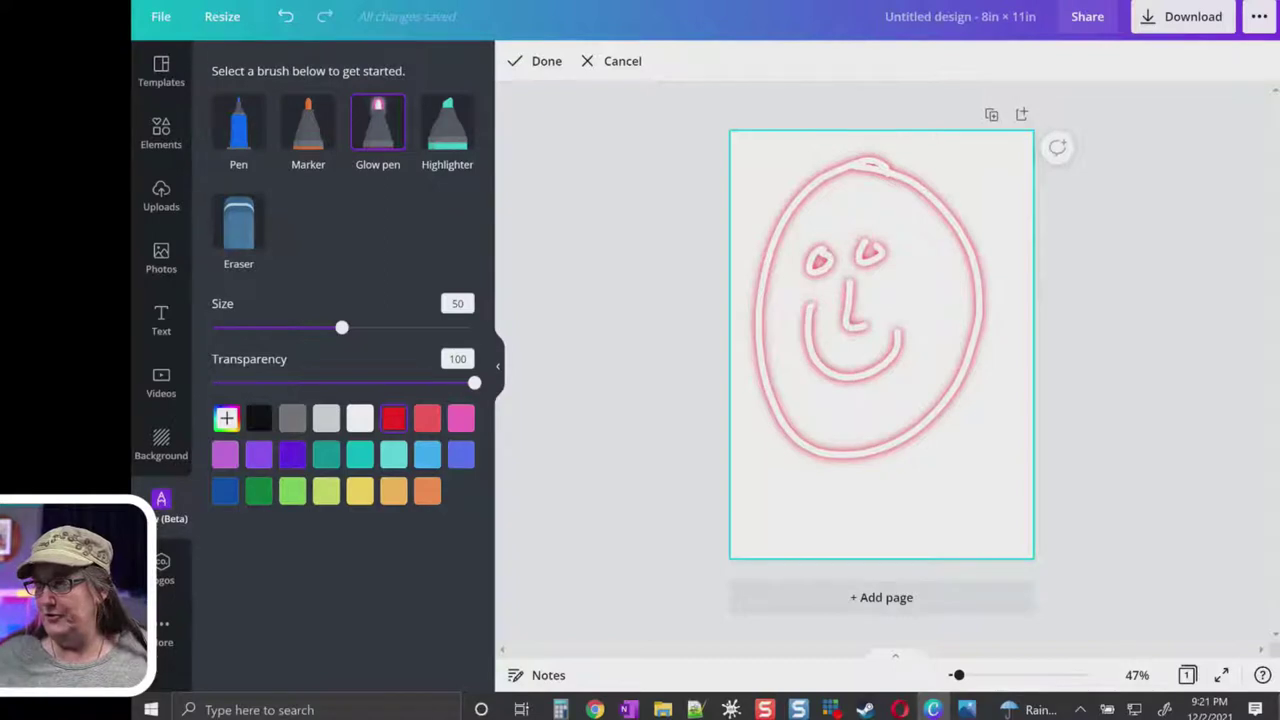
mouse_move(746, 172)
mouse_down()
mouse_move(908, 145)
mouse_move(975, 186)
mouse_up()
Draw a looped ear on each side of the face with the thin blue Pen
click(308, 122)
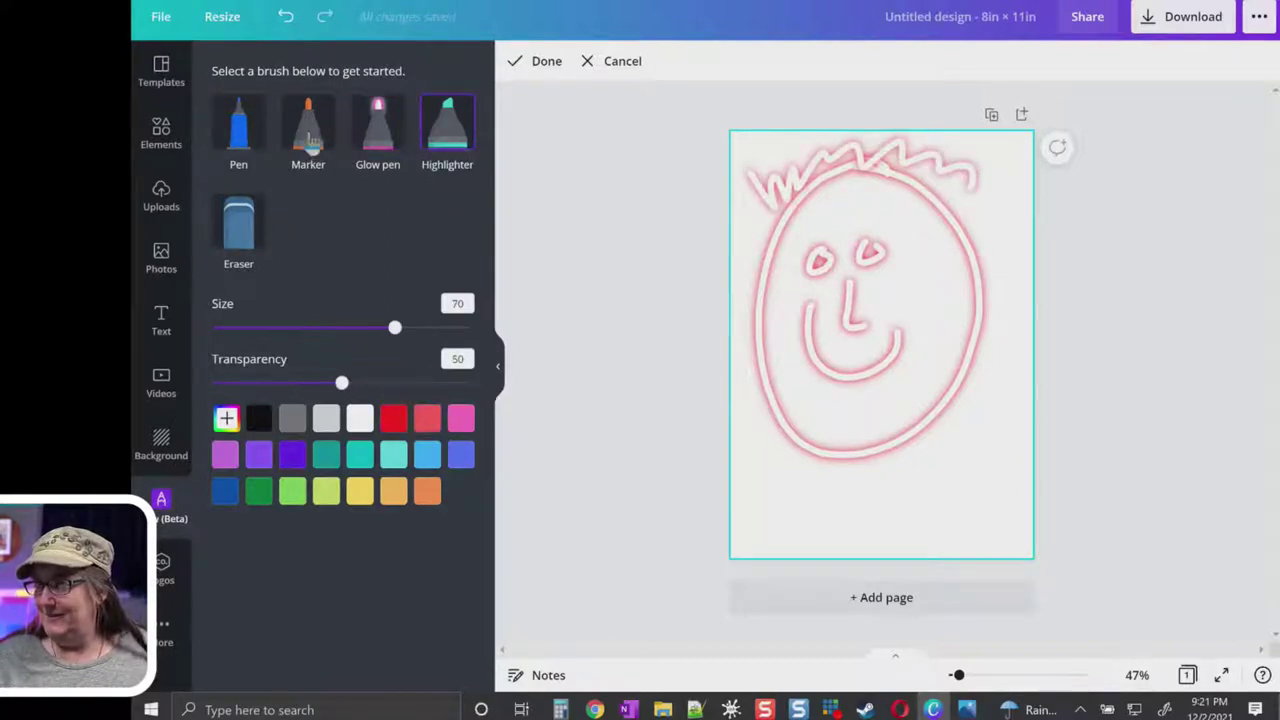
click(238, 122)
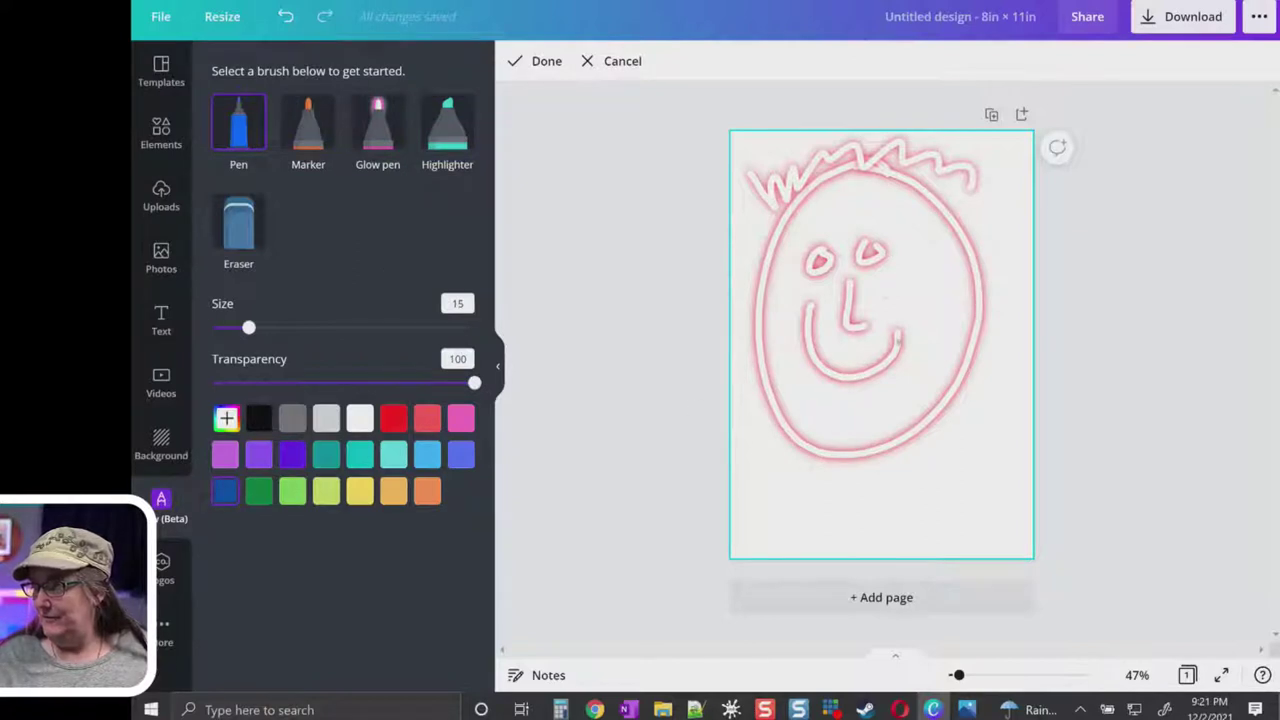
drag(971, 256, 986, 310)
drag(766, 290, 766, 388)
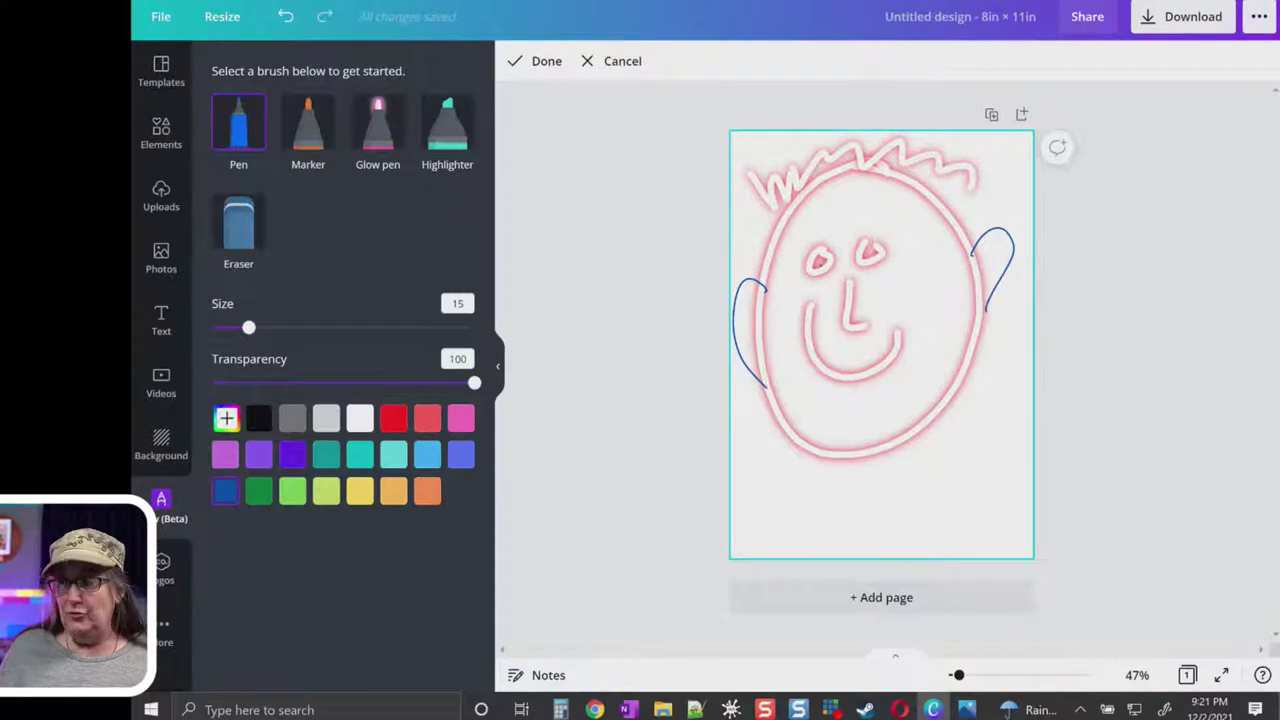
Insert the uploaded pale yellow-green watercolor image, enlarge it to cover the whole page, and place it behind the face drawing
click(165, 198)
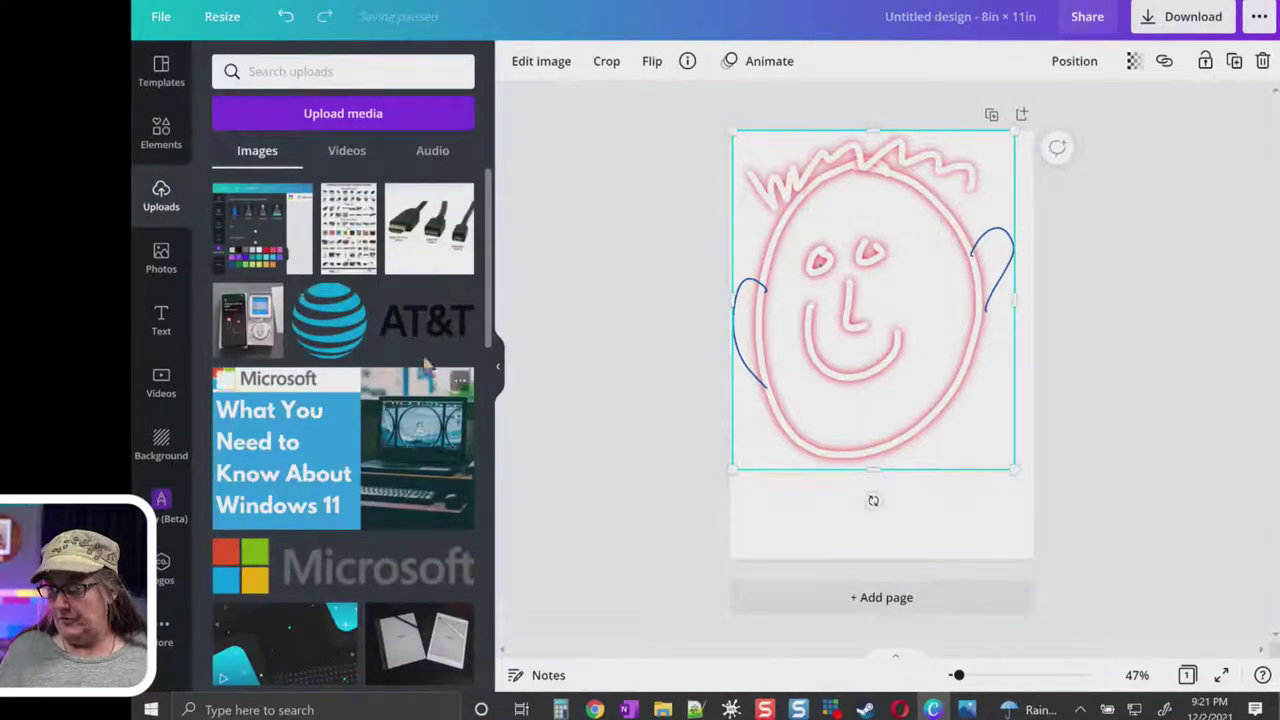
scroll(414, 306, down, 10)
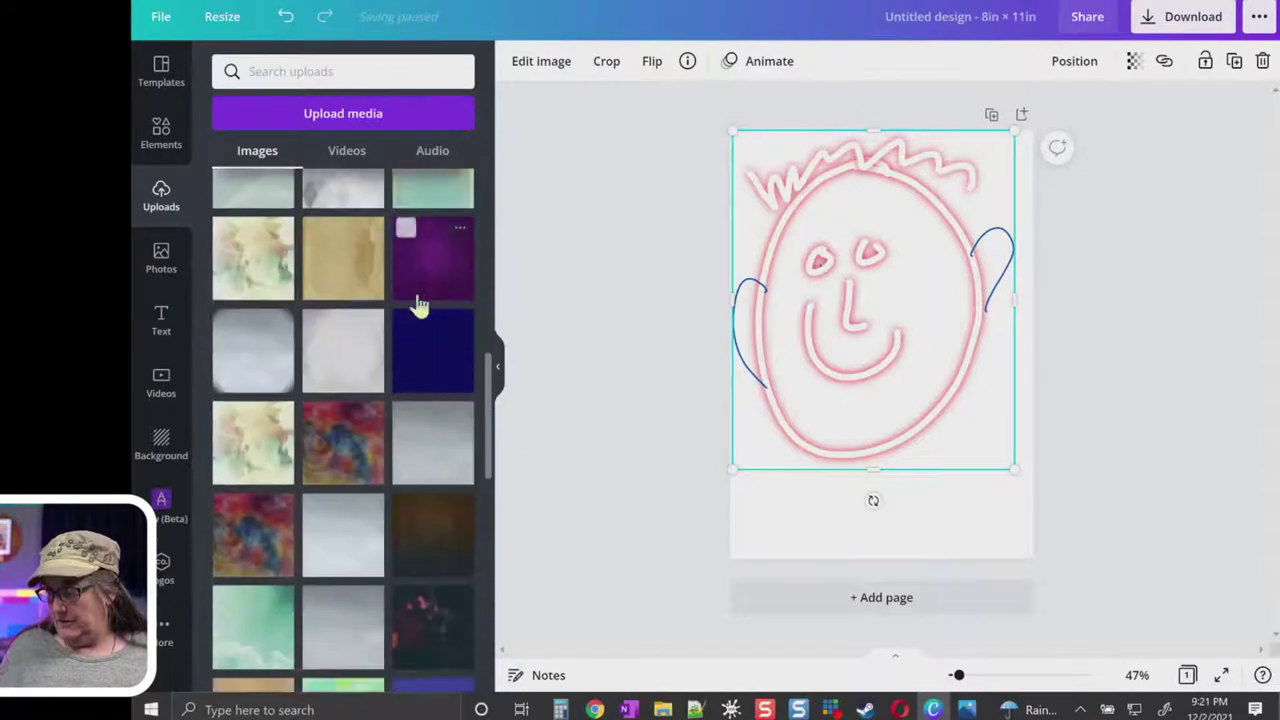
click(265, 450)
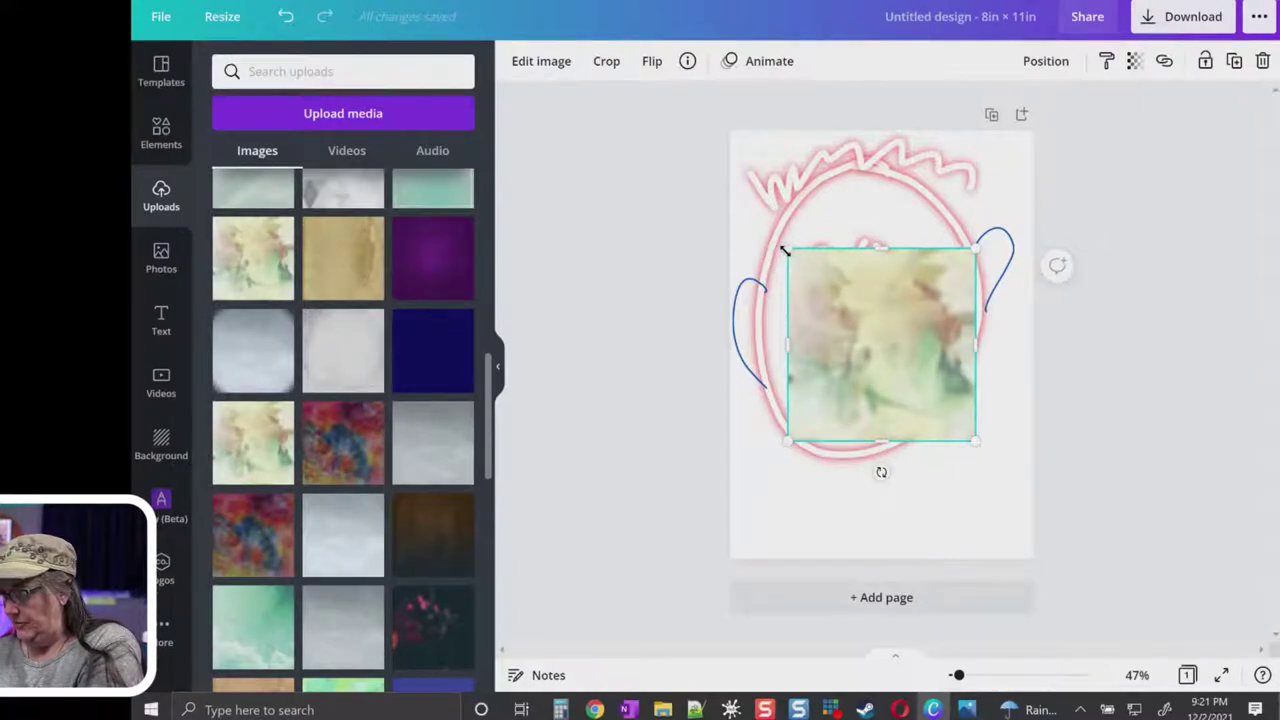
drag(785, 250, 690, 82)
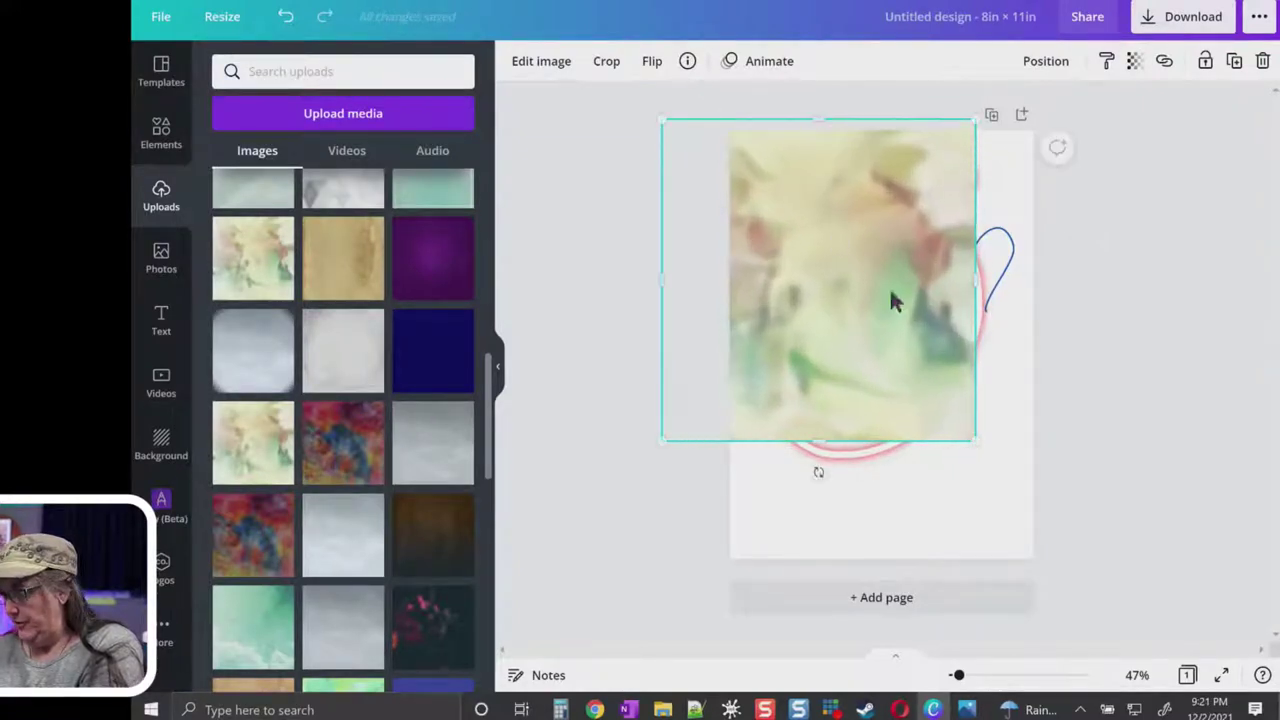
drag(974, 439, 1117, 593)
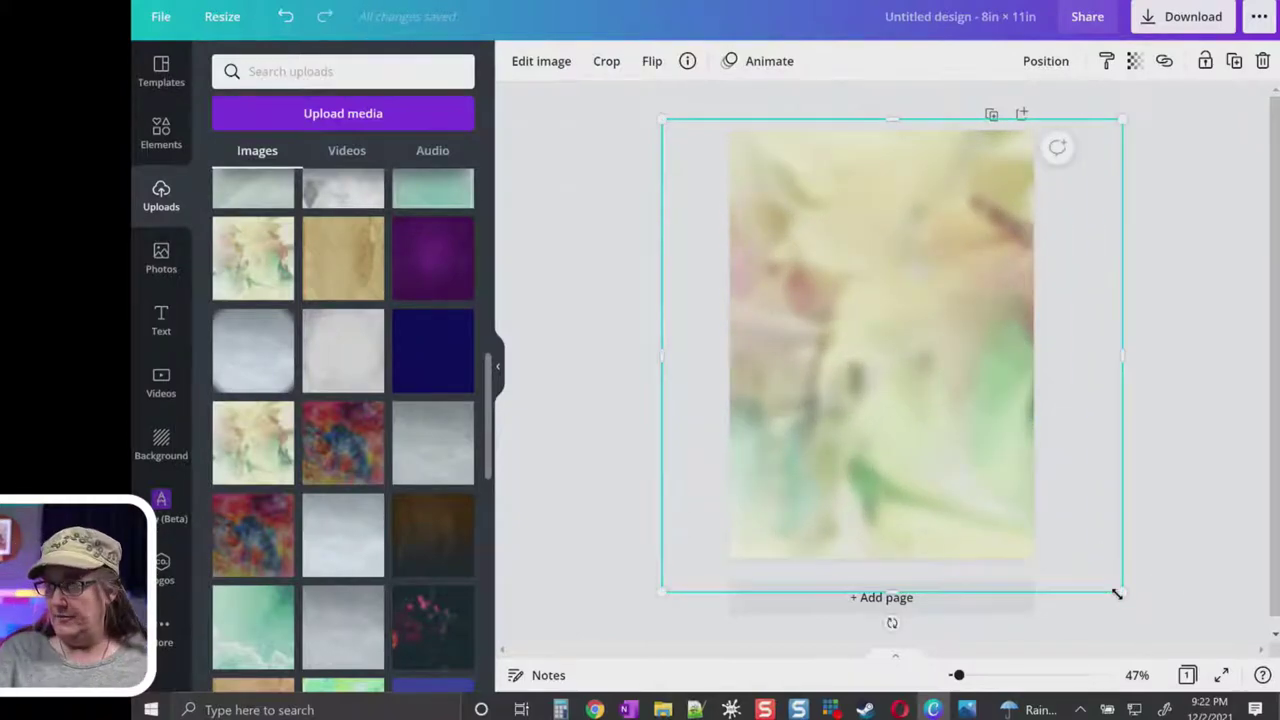
key(ctrl+z)
Delete the extra red-and-blue painted image and the face drawing, keeping only the watercolor background
click(161, 505)
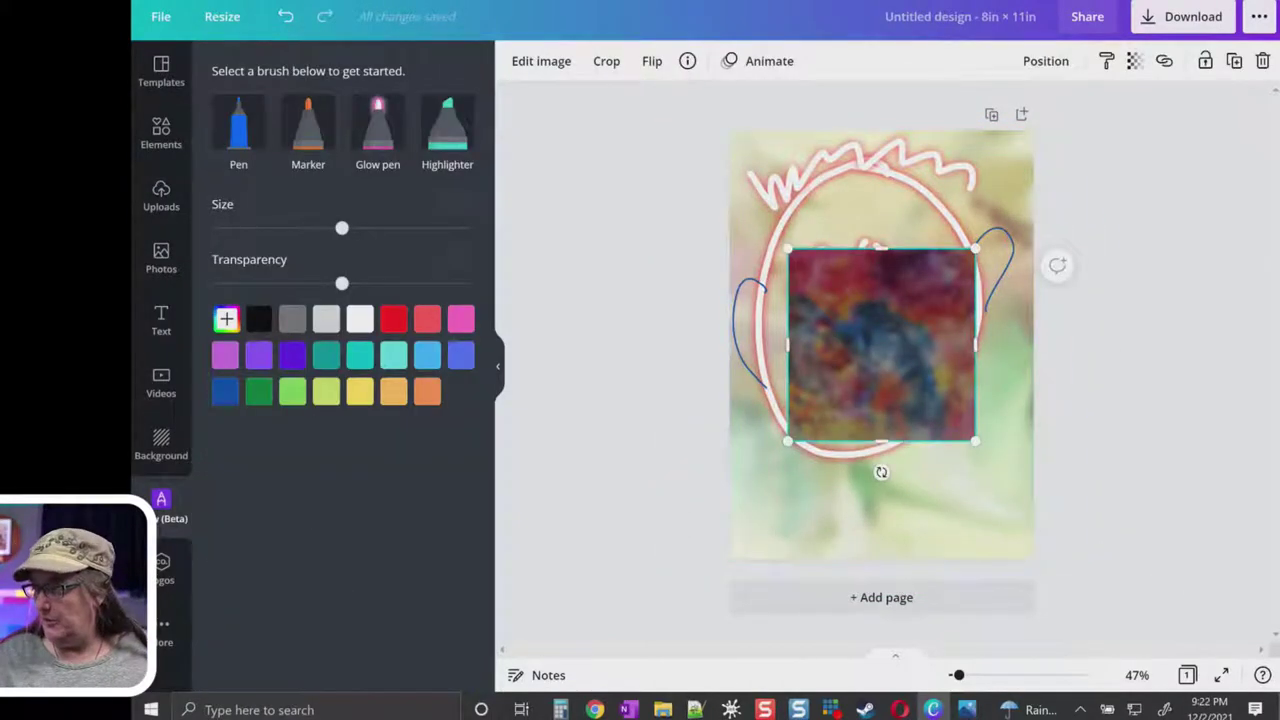
key(Delete)
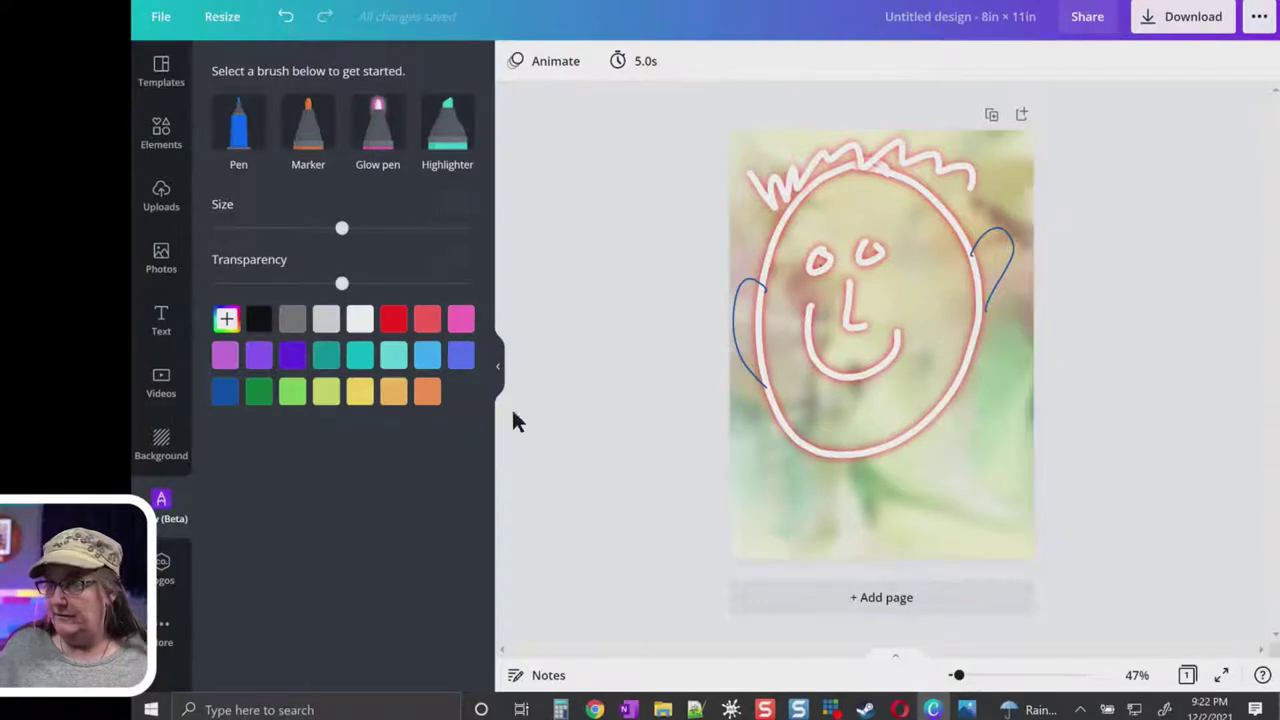
click(886, 334)
key(Delete)
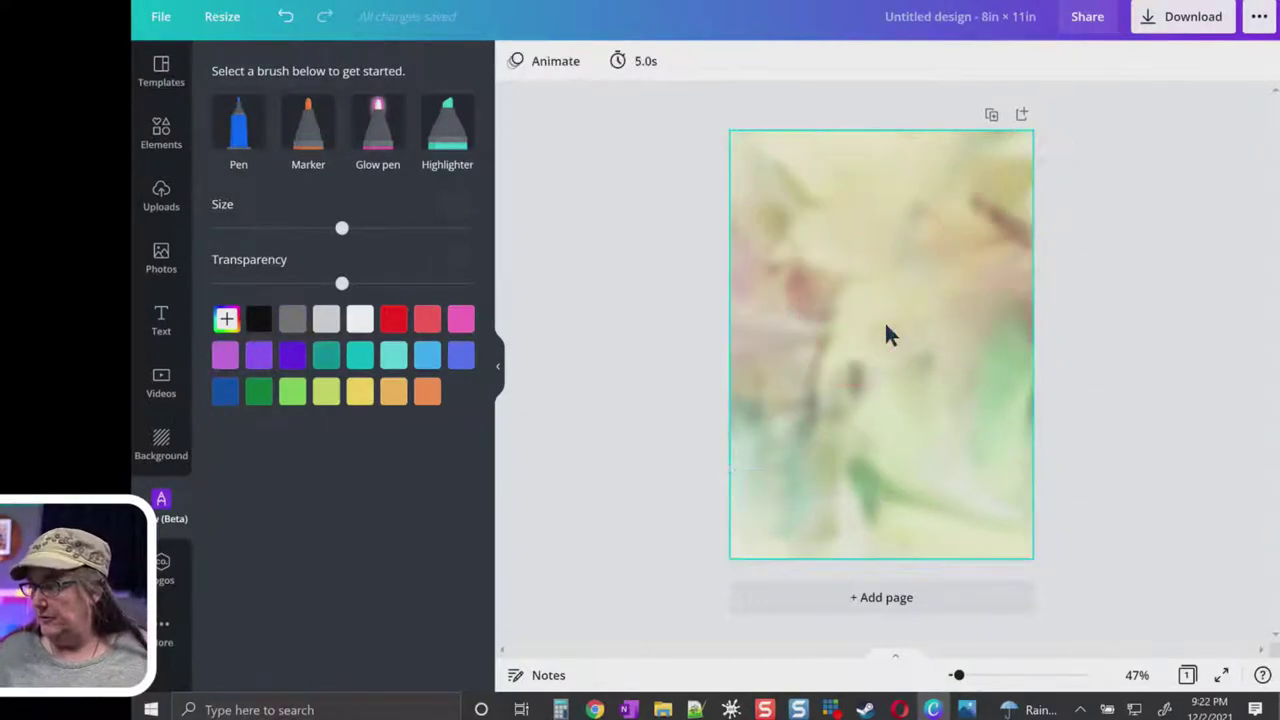
Draw freehand black Marker strokes across the upper part of the watercolor page
click(266, 322)
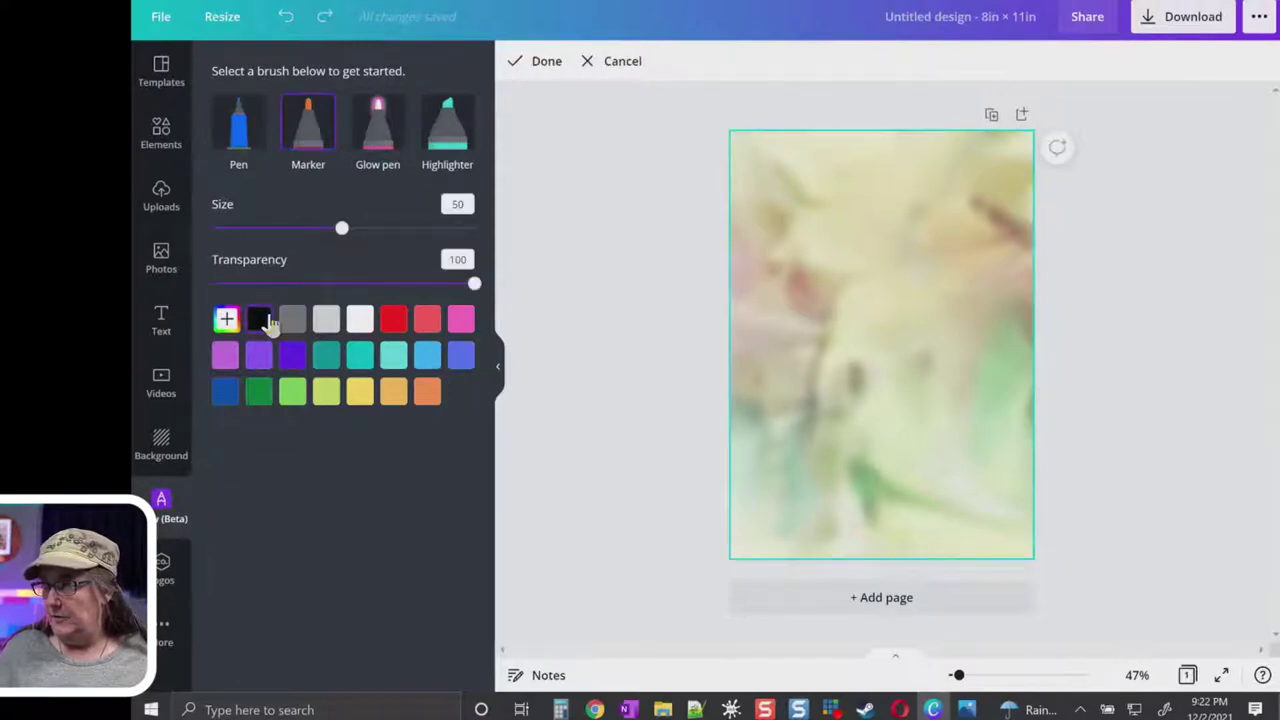
drag(741, 208, 790, 330)
drag(829, 195, 836, 305)
mouse_move(768, 268)
mouse_down()
mouse_move(886, 280)
mouse_move(926, 312)
mouse_move(986, 294)
mouse_move(1012, 260)
mouse_up()
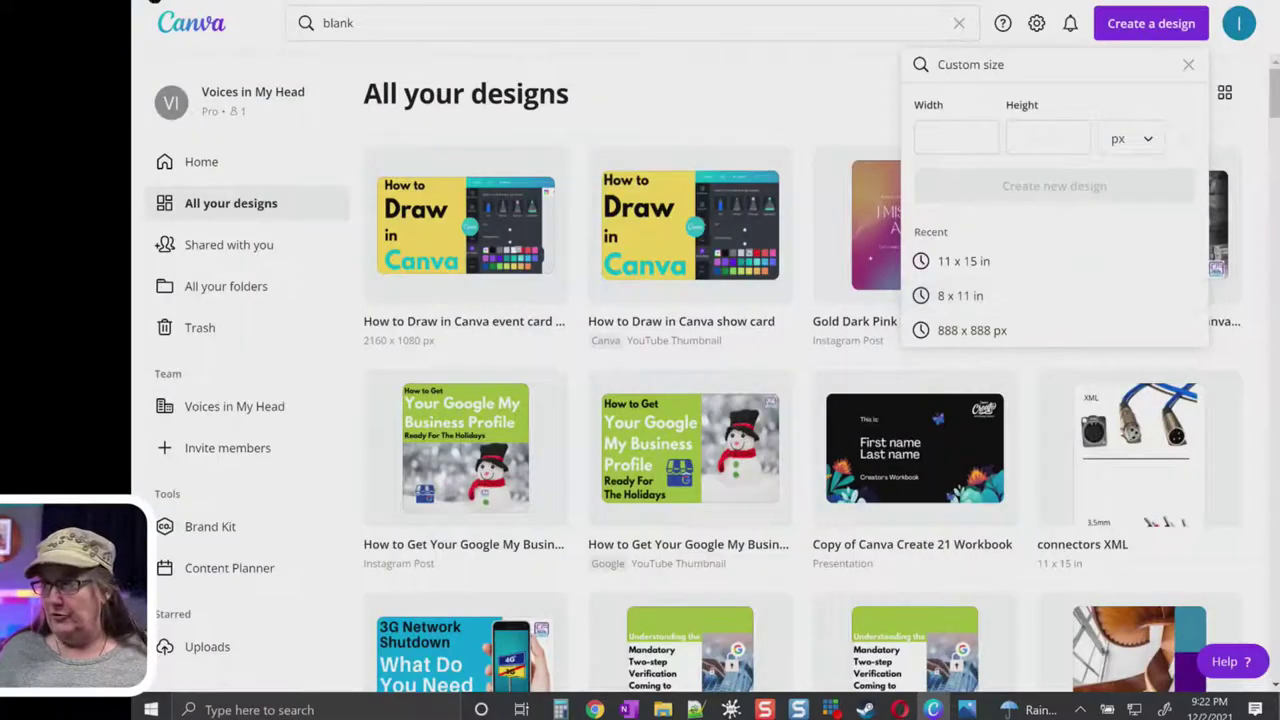
Dismiss the custom size options and clear the "blank" search on the designs overview
click(760, 105)
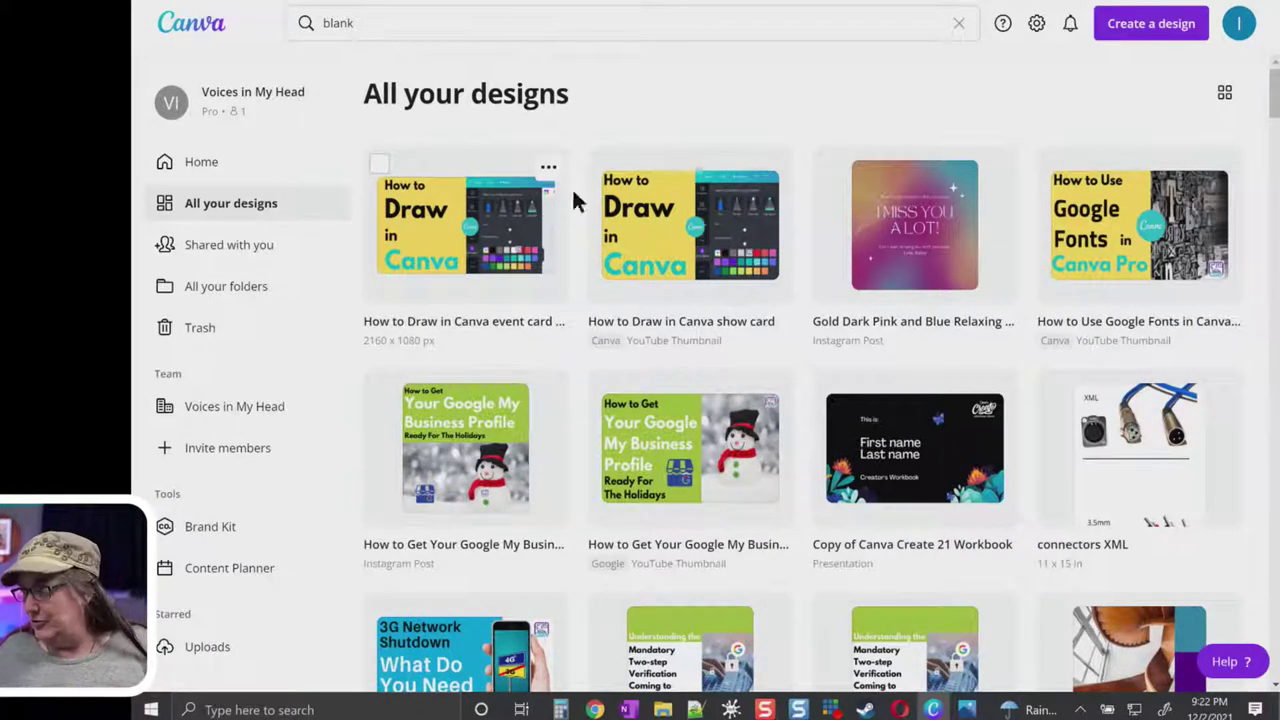
click(730, 27)
key(BackSpace)
key(BackSpace)
key(BackSpace)
key(BackSpace)
key(BackSpace)
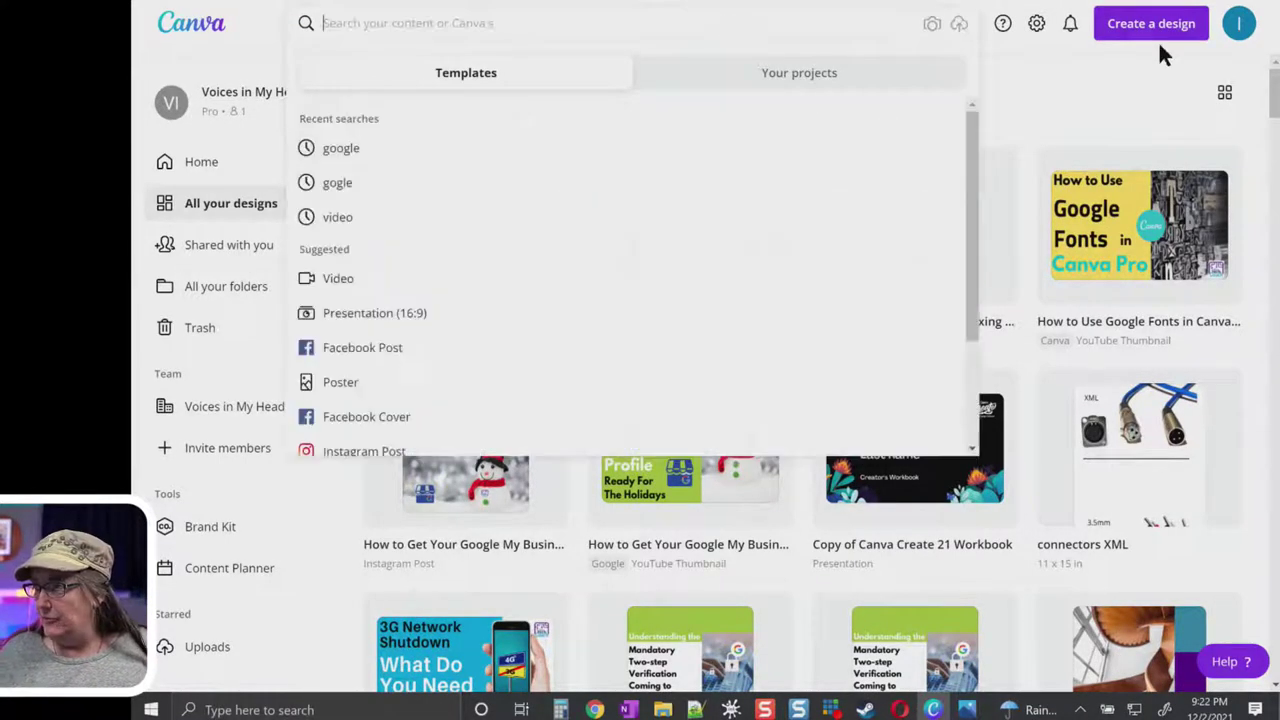
click(1115, 93)
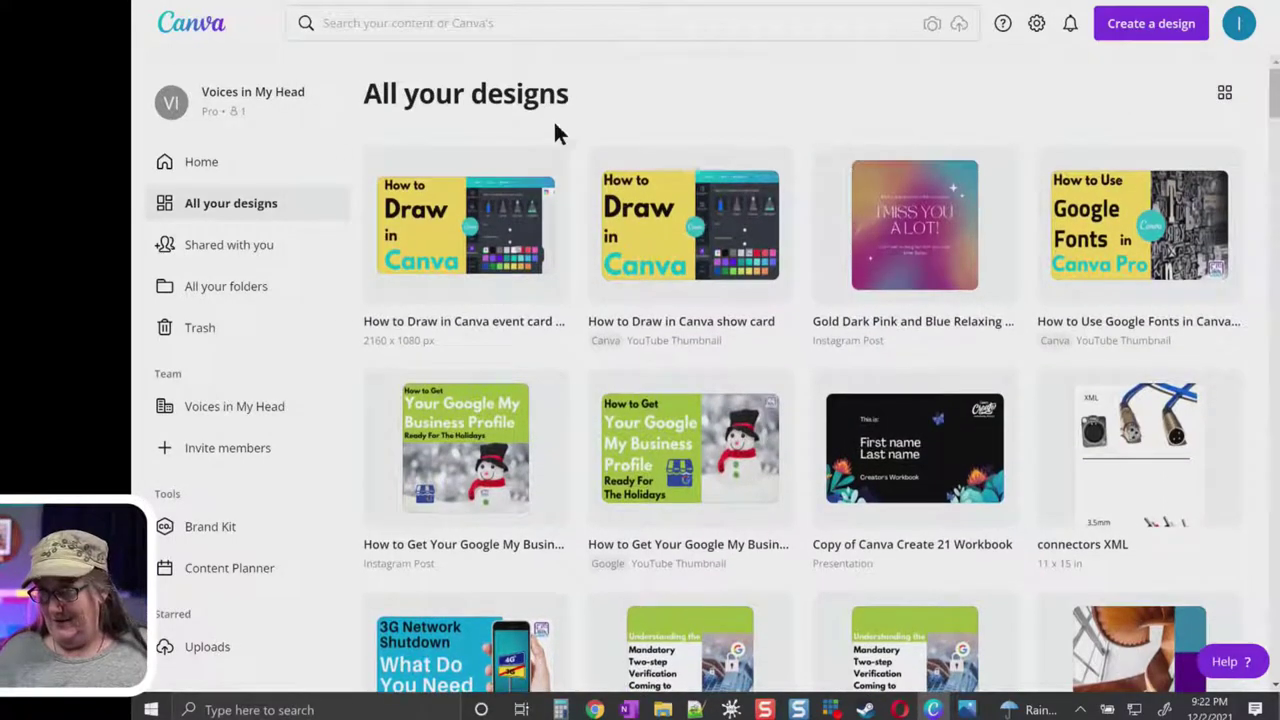
Create a new blank Mobile Video design from the home page's video formats
click(257, 168)
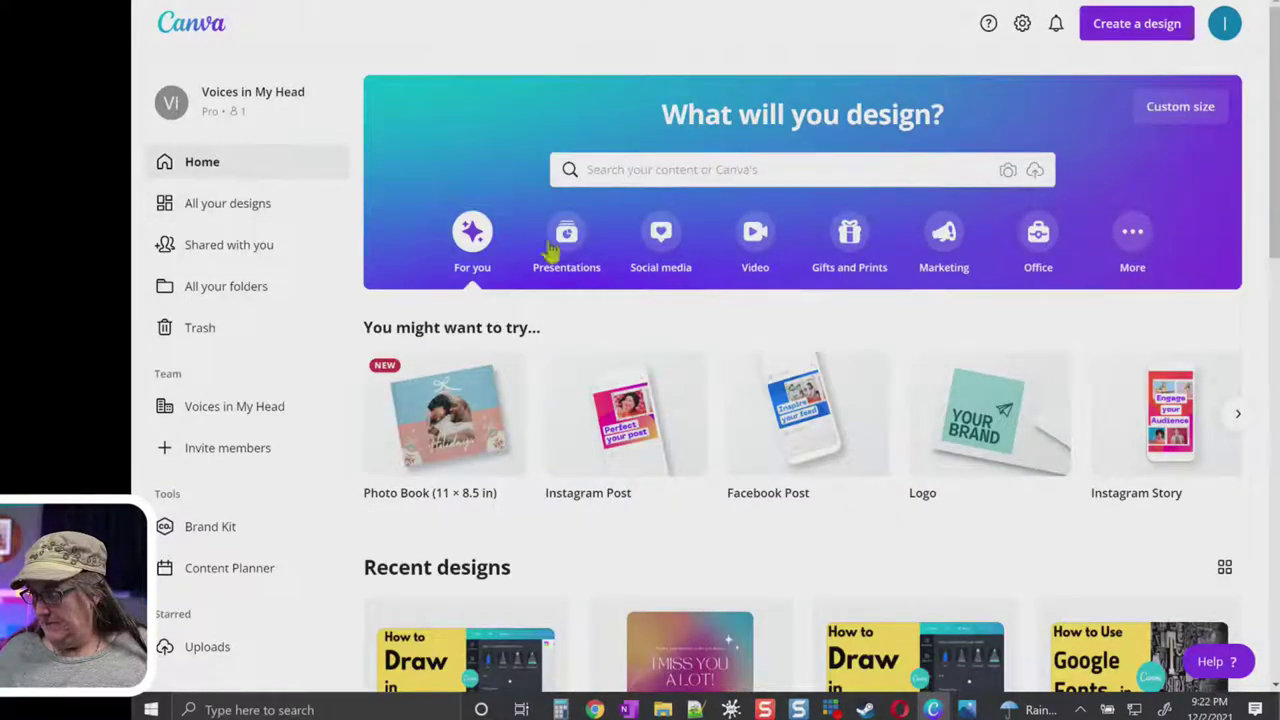
click(765, 258)
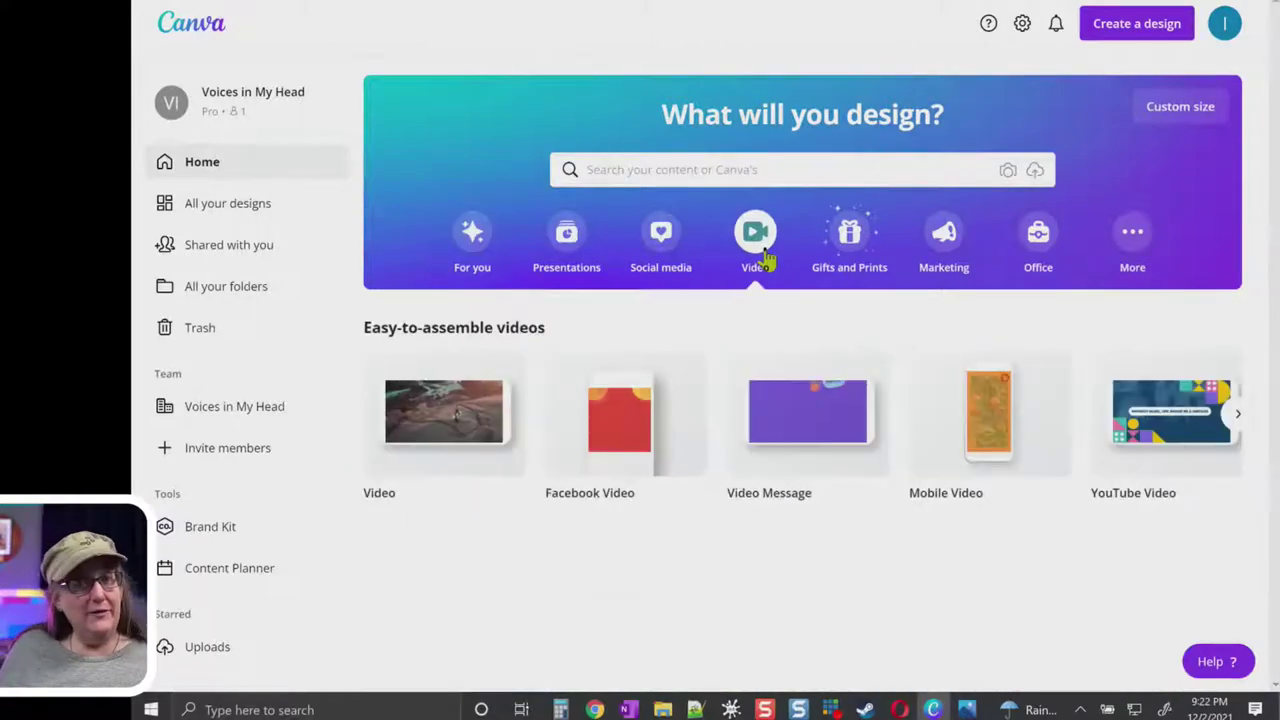
click(1041, 425)
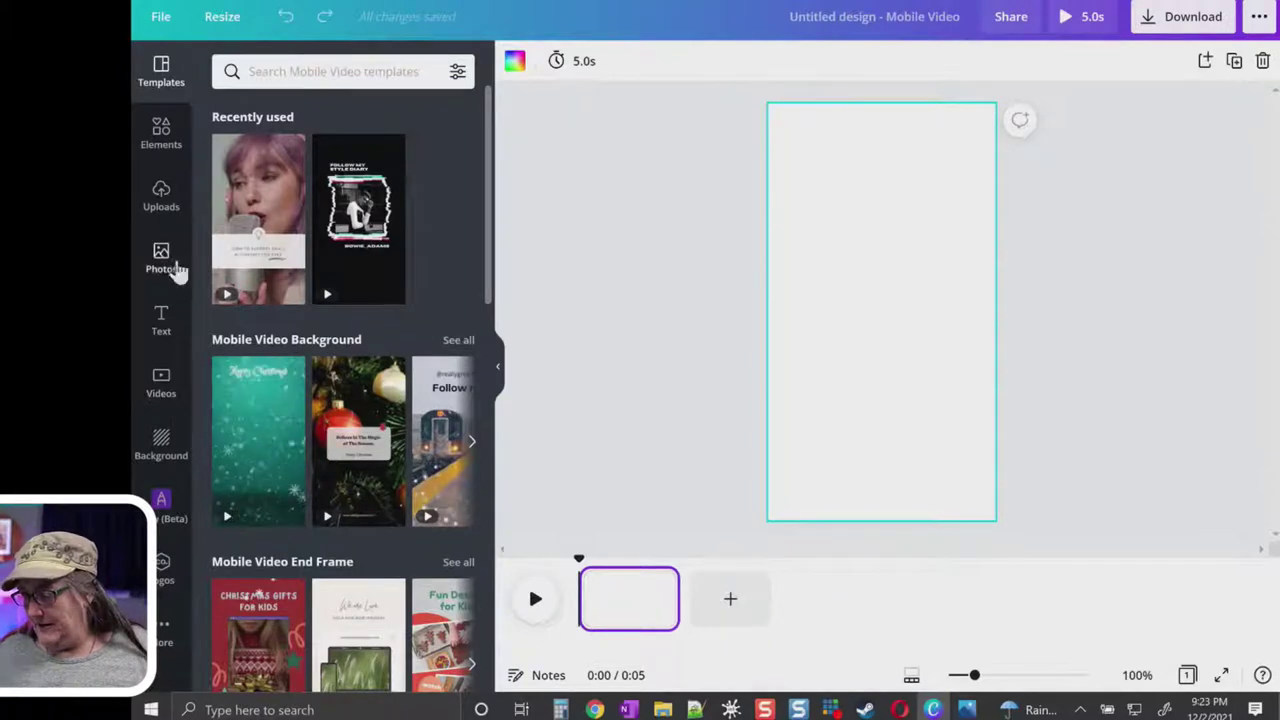
Place the uploaded 15.4-second video on the page, enlarge it to fill the frame, and play it
click(164, 205)
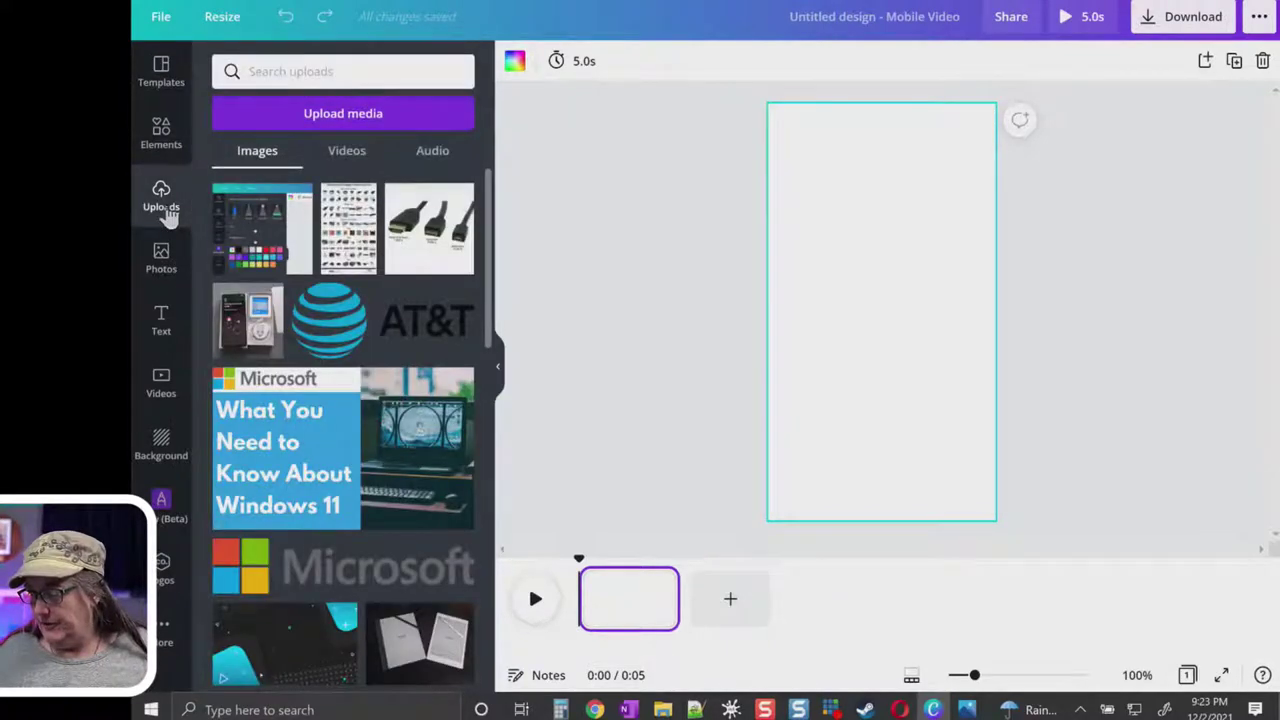
click(349, 155)
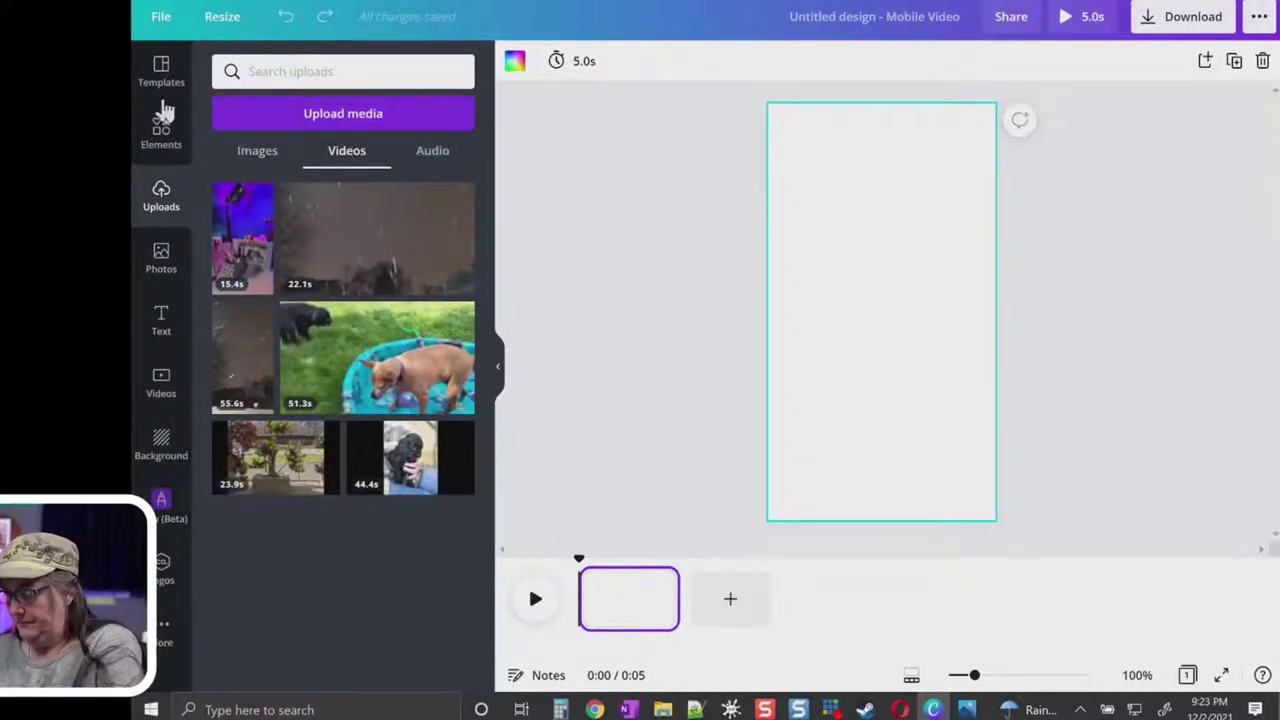
drag(240, 215, 820, 195)
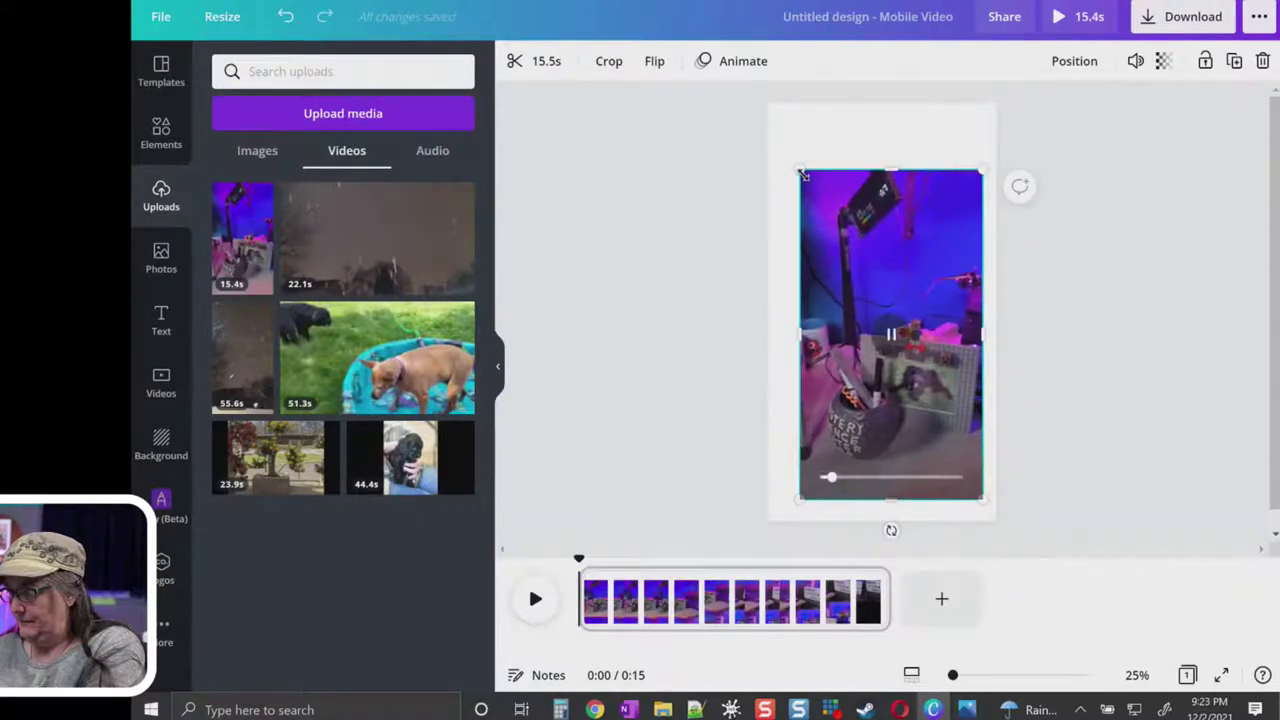
drag(798, 168, 765, 101)
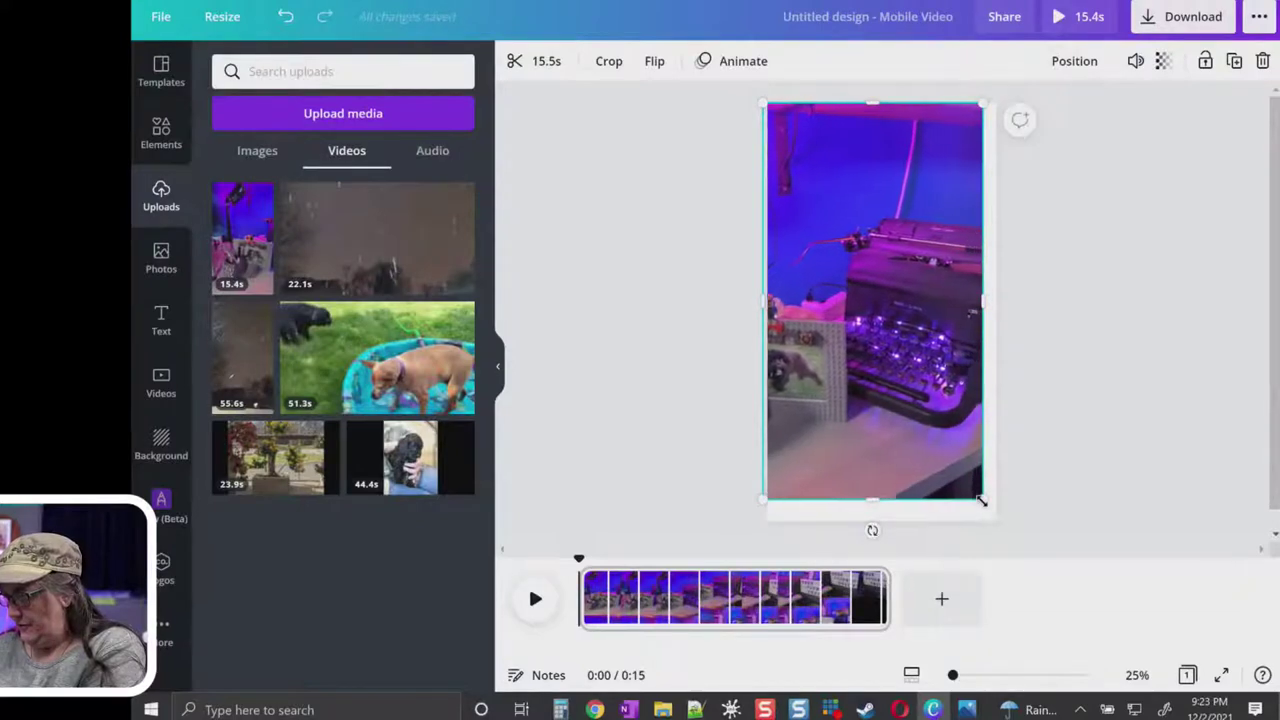
mouse_move(984, 500)
mouse_down()
mouse_move(1002, 536)
mouse_move(997, 521)
mouse_up()
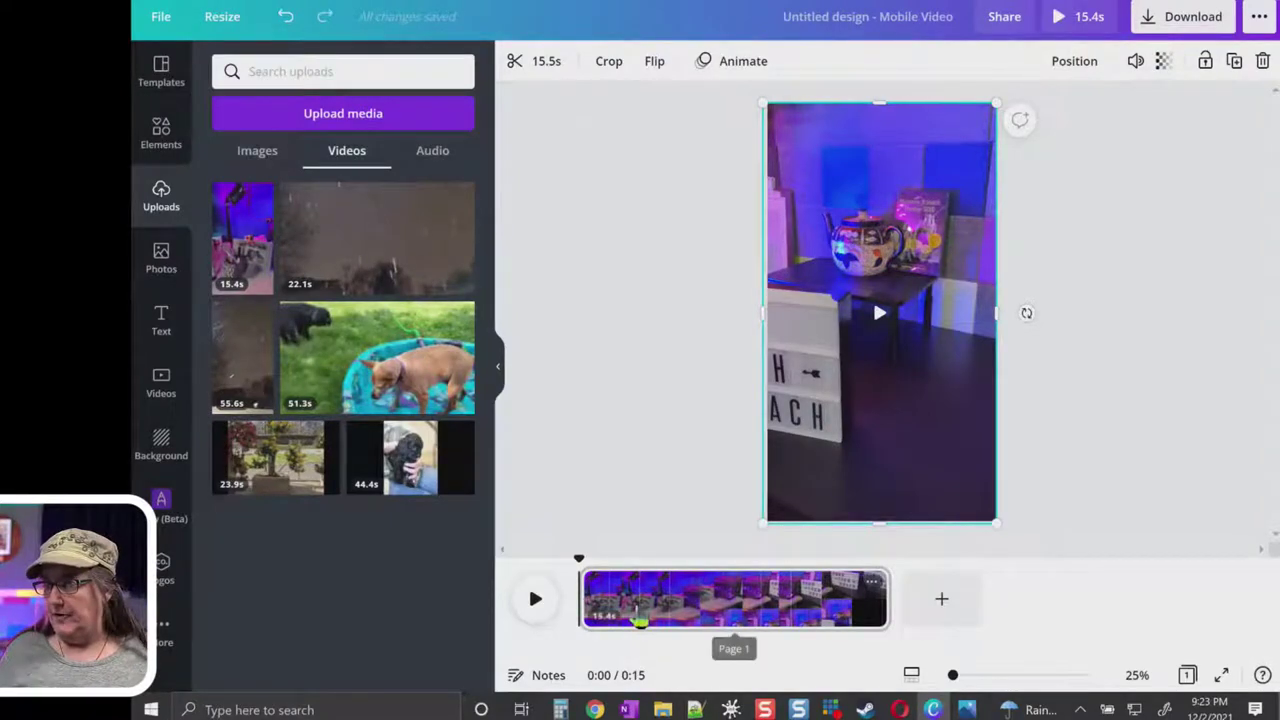
click(536, 599)
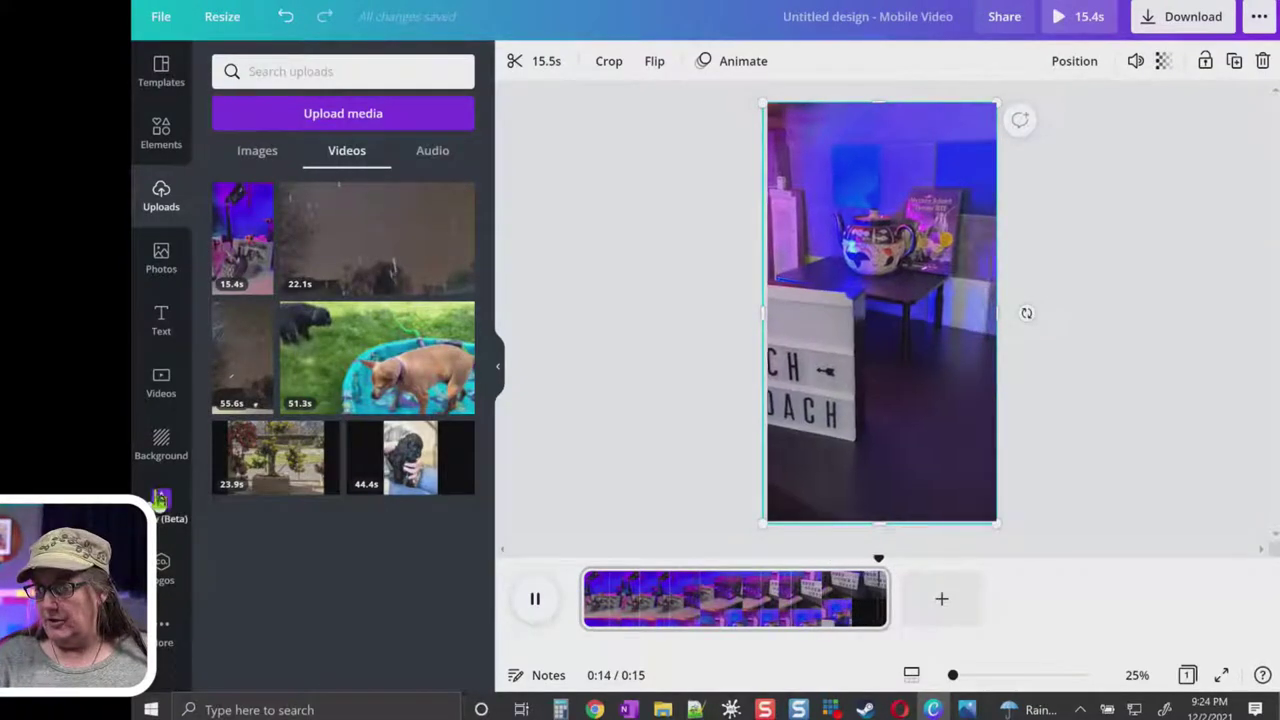
Draw three wavy vertical red Marker lines over the video and finish the drawing
click(161, 503)
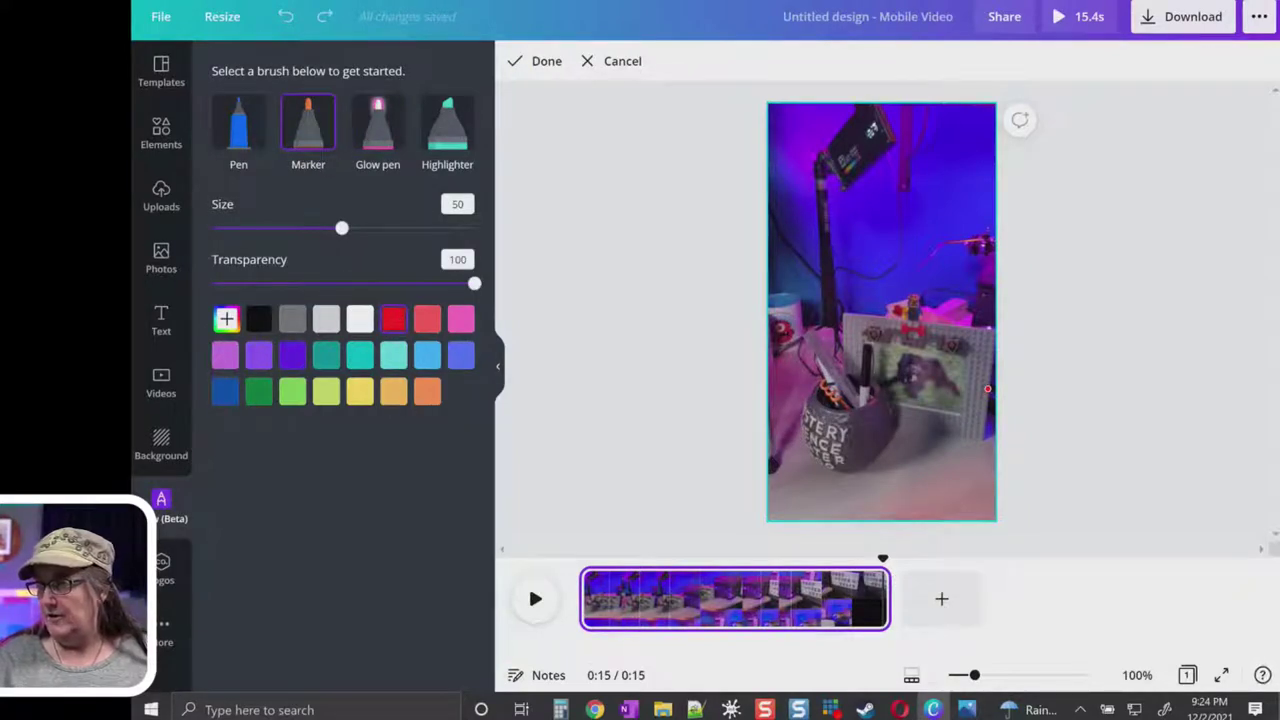
mouse_move(897, 121)
mouse_down()
mouse_move(873, 390)
mouse_move(800, 452)
mouse_up()
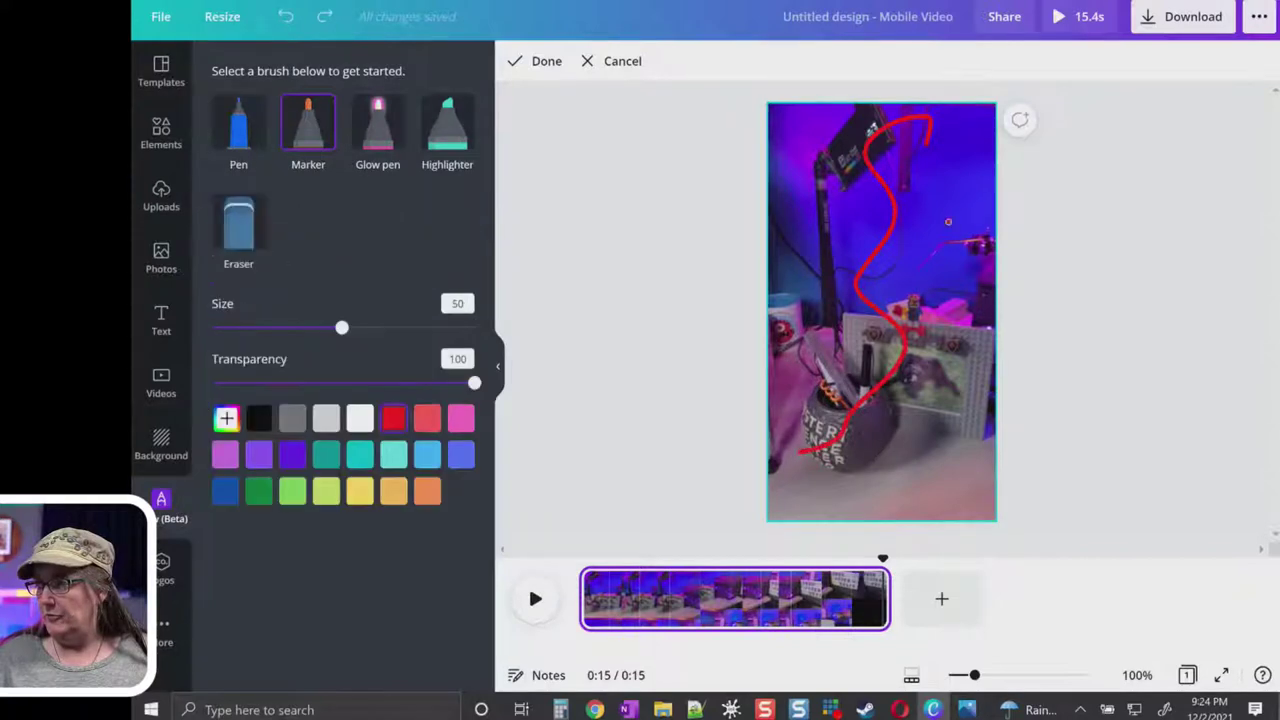
drag(810, 204, 817, 467)
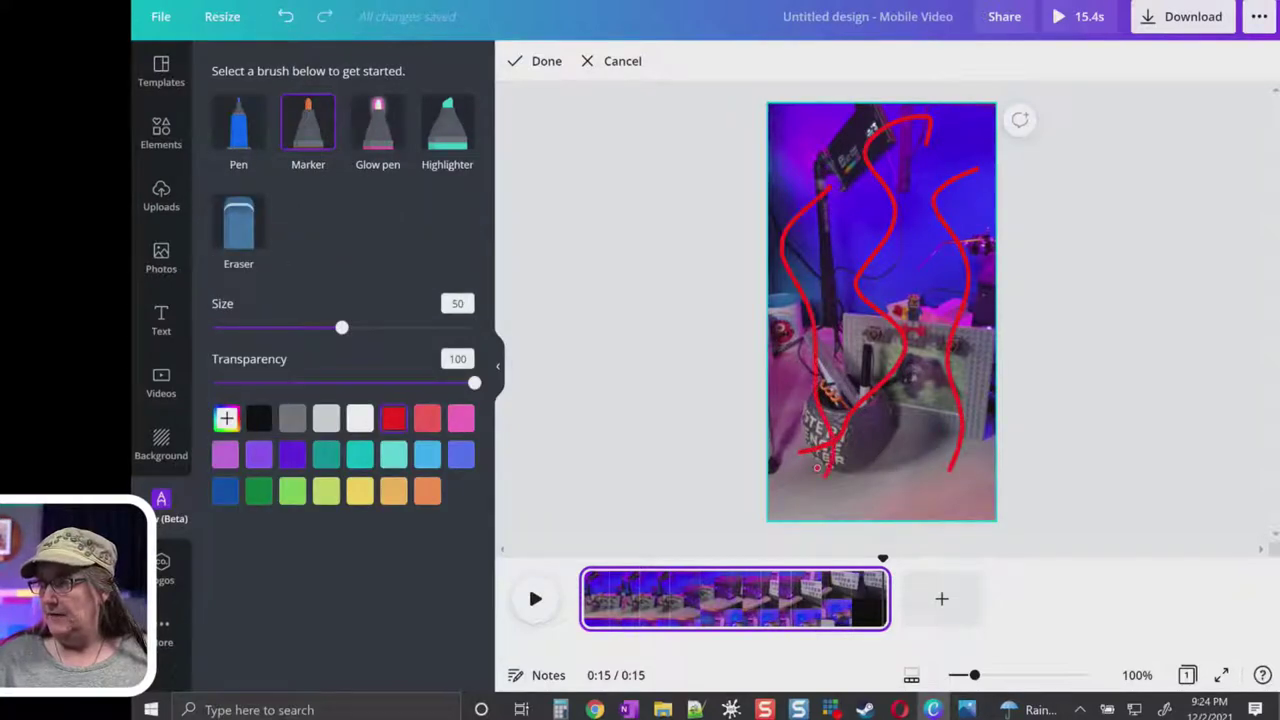
click(536, 599)
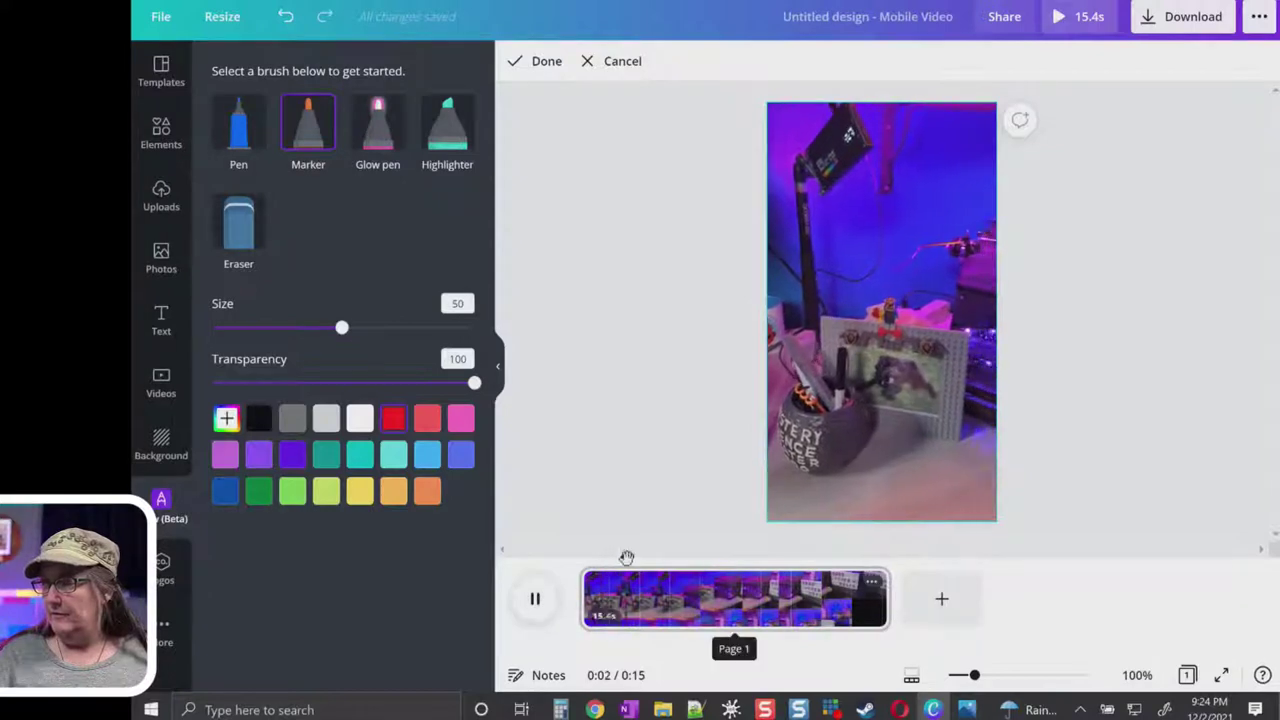
click(546, 61)
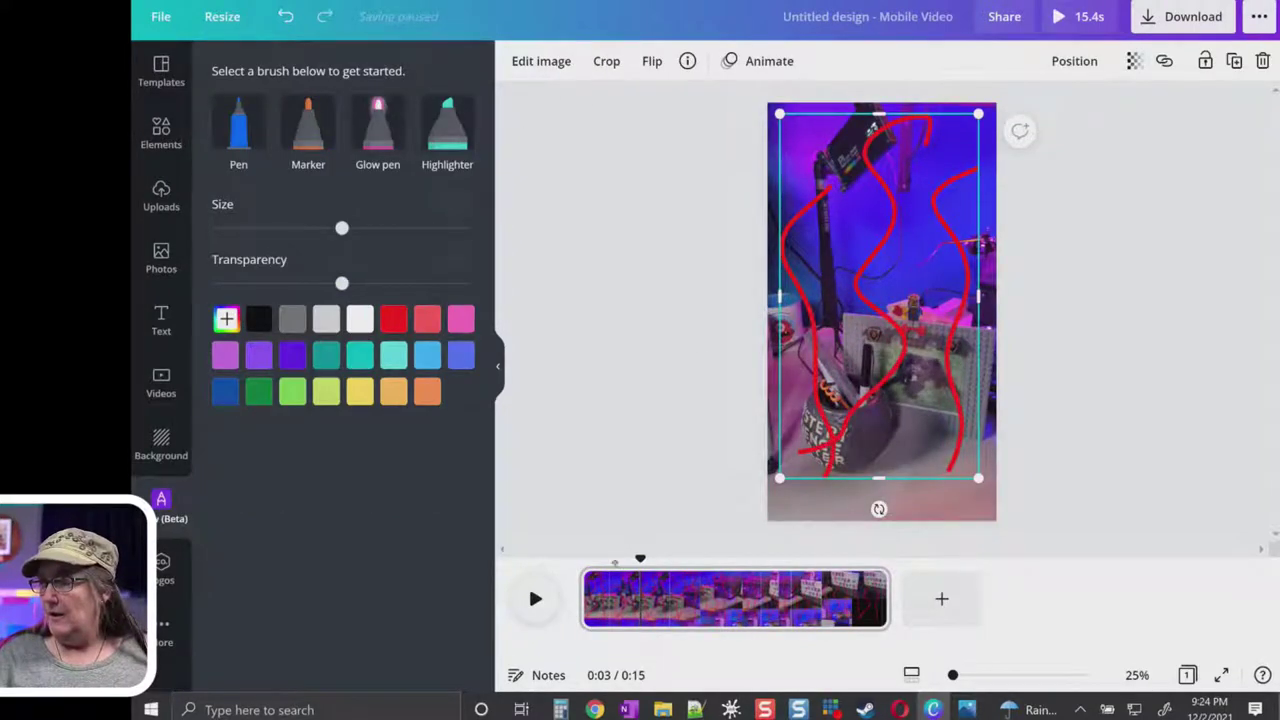
Play the video with the red wavy lines over it, and remove the drawing
click(535, 599)
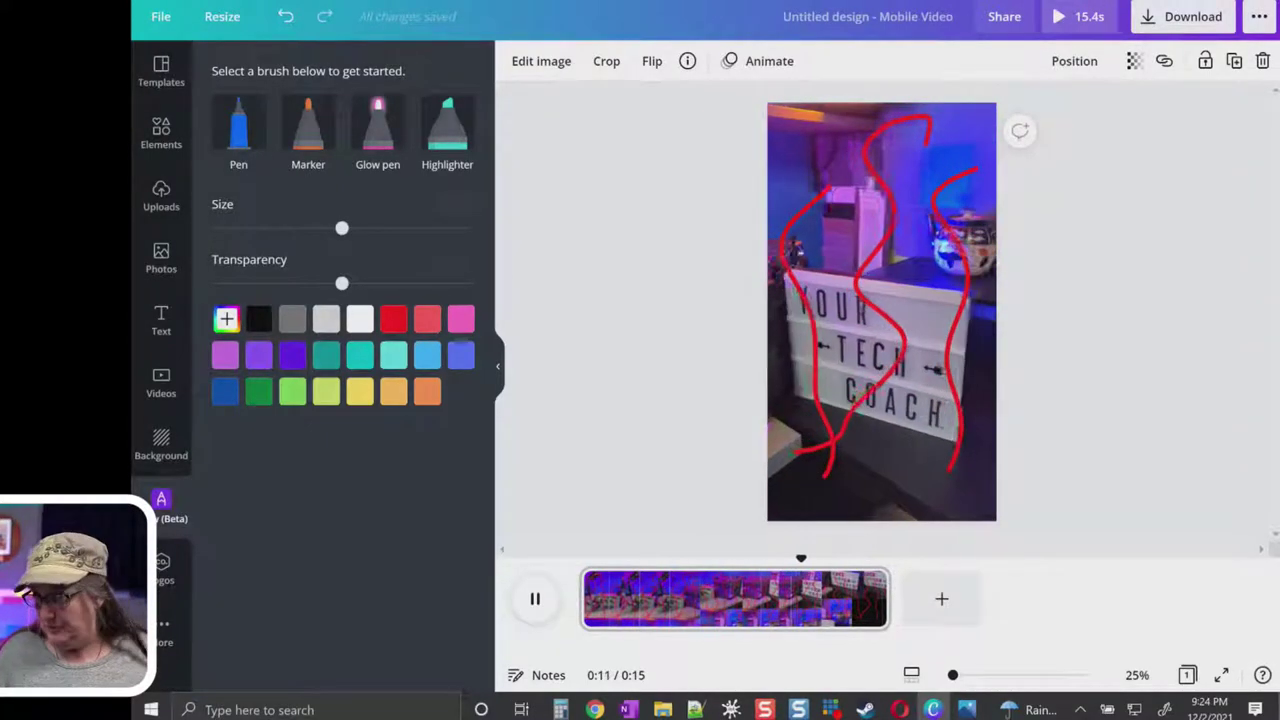
click(866, 356)
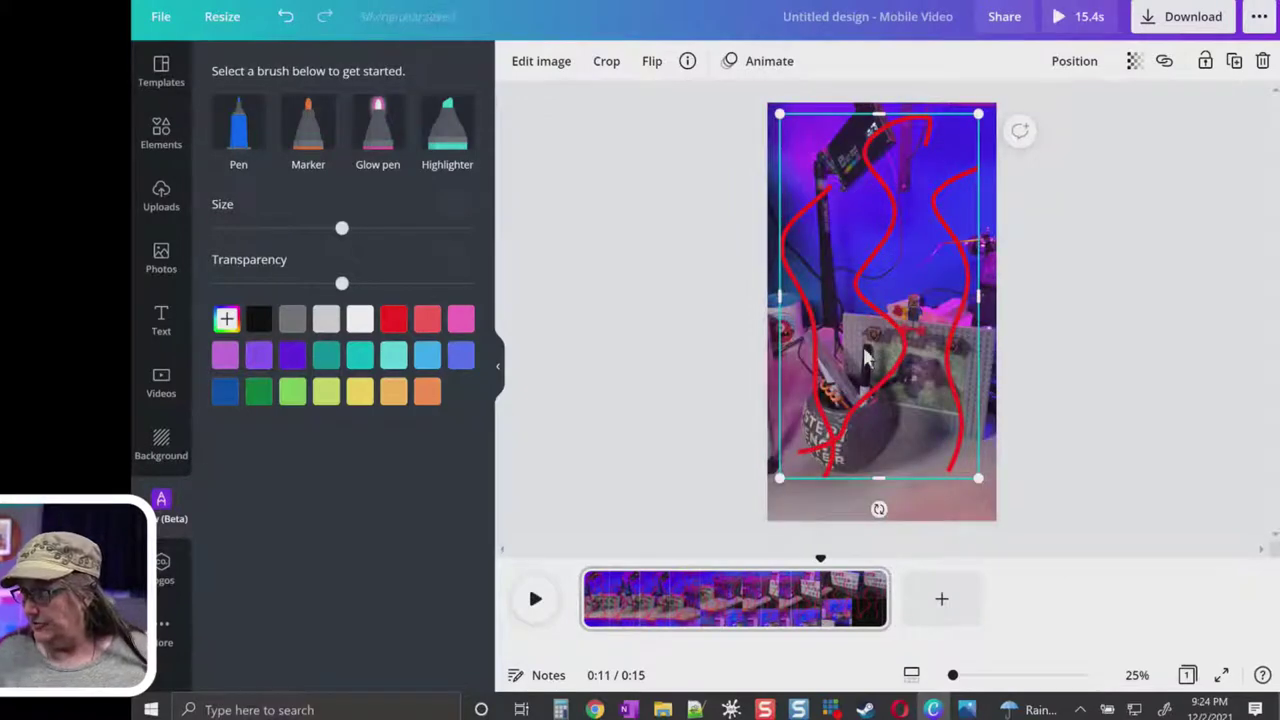
click(683, 478)
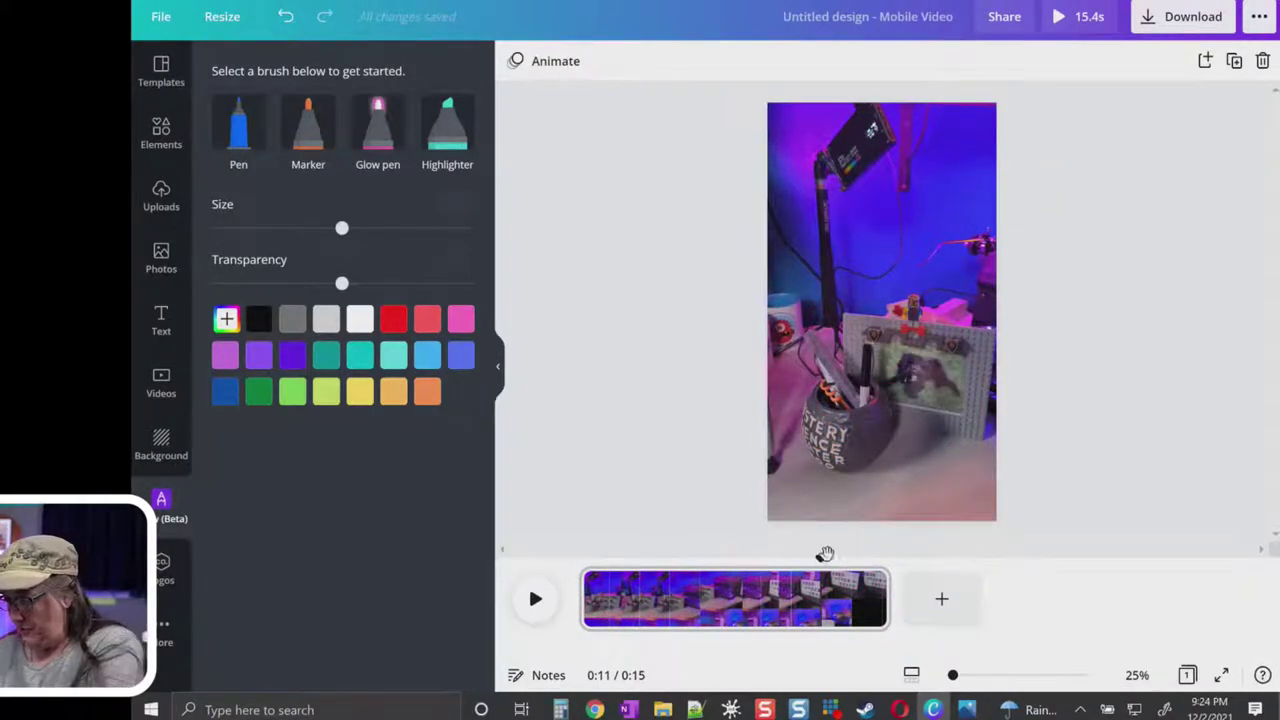
Split the video page at about 0:06, where the whole typewriter is in the frame, with the timeline enlarged to 224%
drag(822, 560, 665, 582)
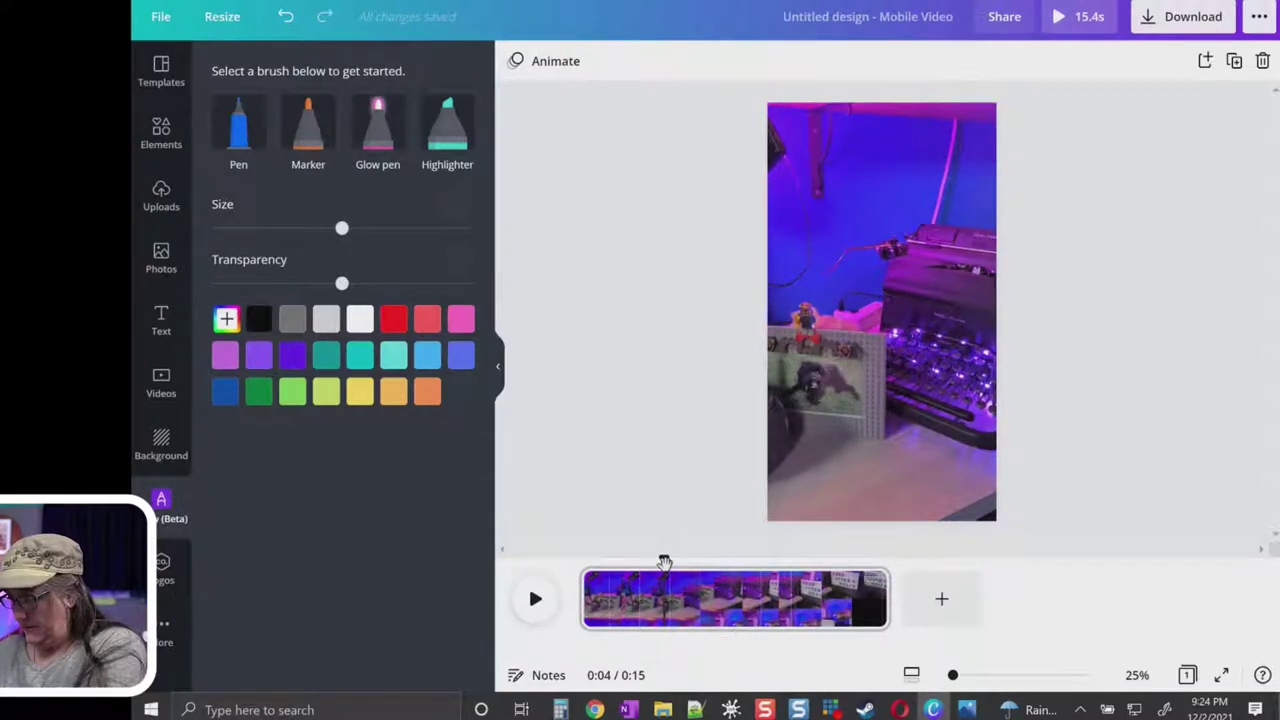
drag(665, 561, 681, 562)
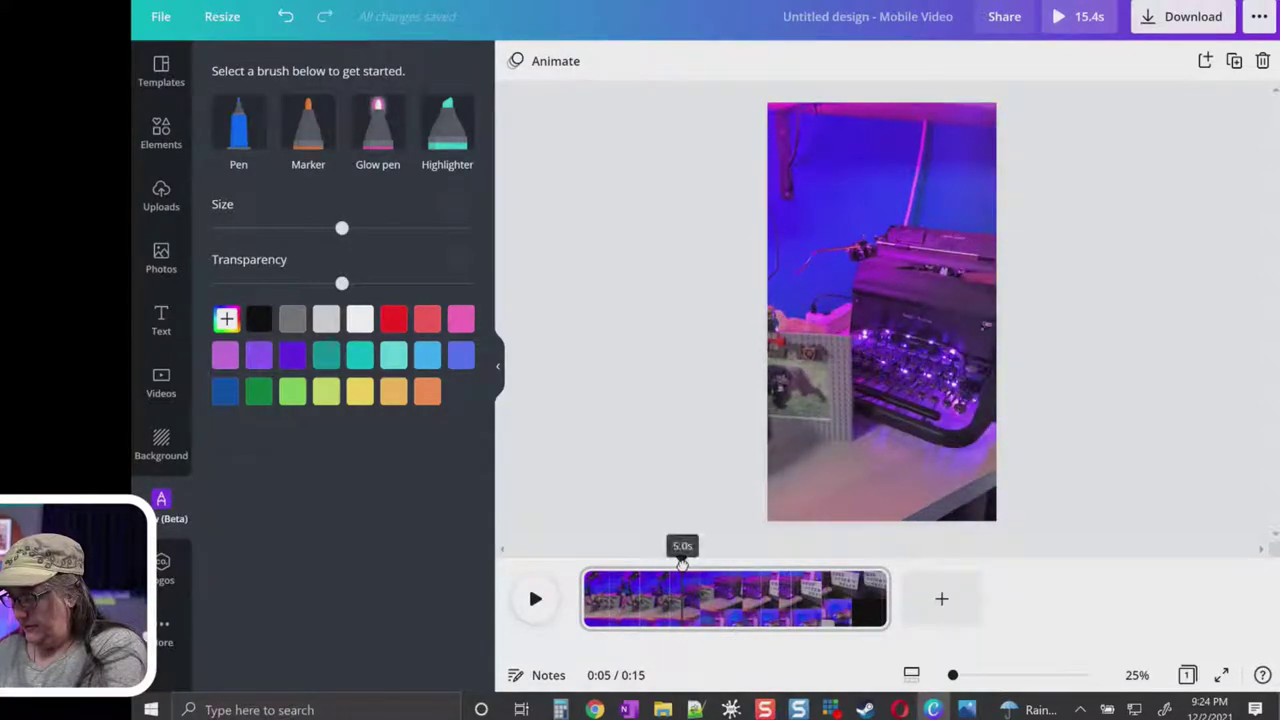
drag(681, 563, 703, 563)
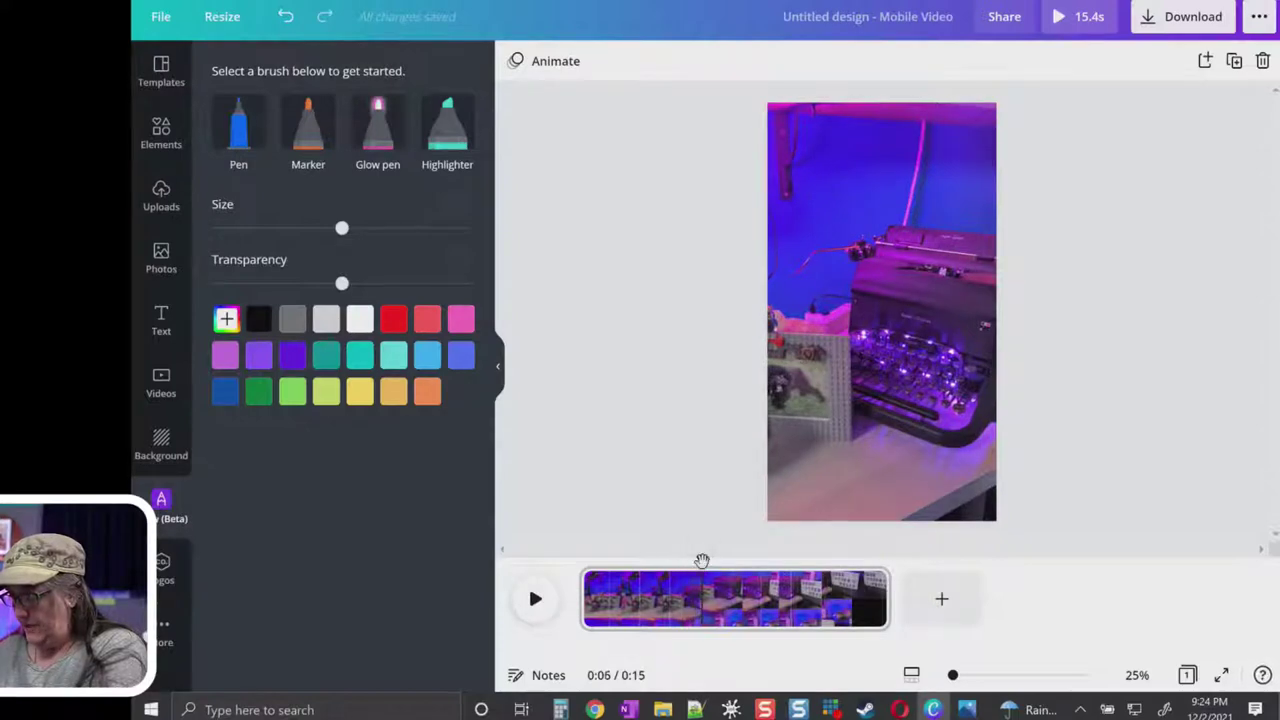
click(877, 604)
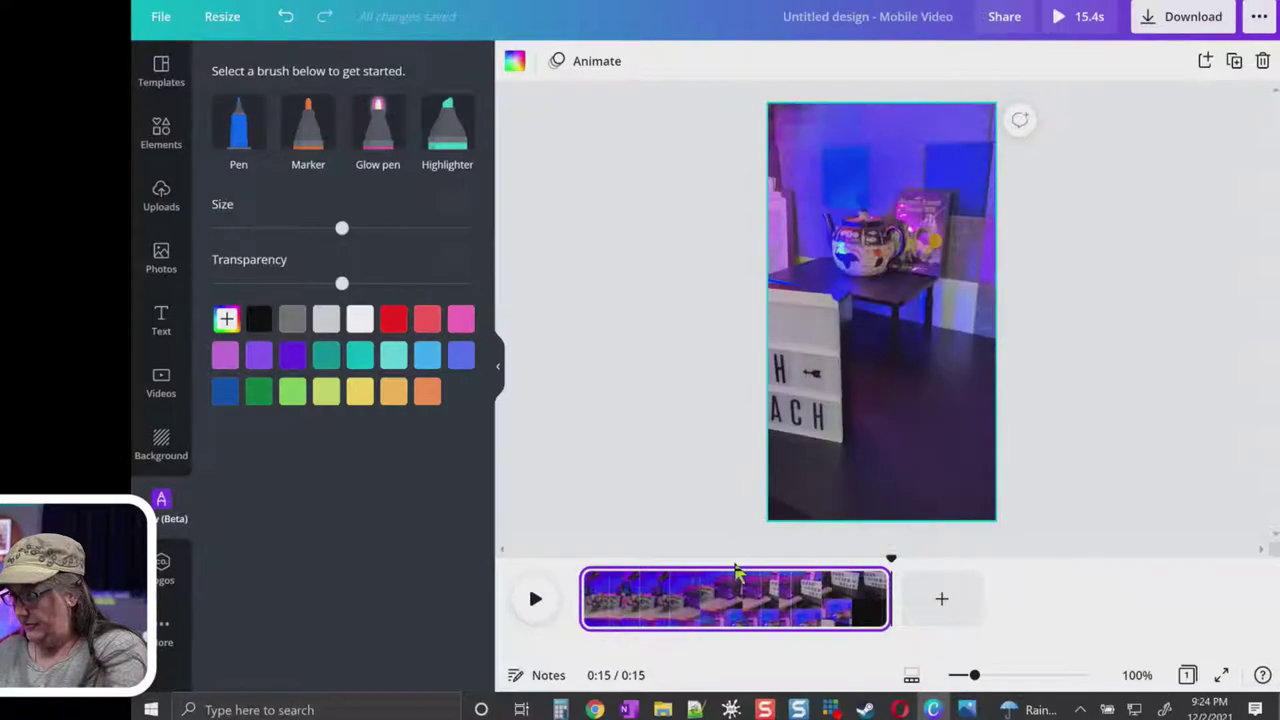
click(1010, 676)
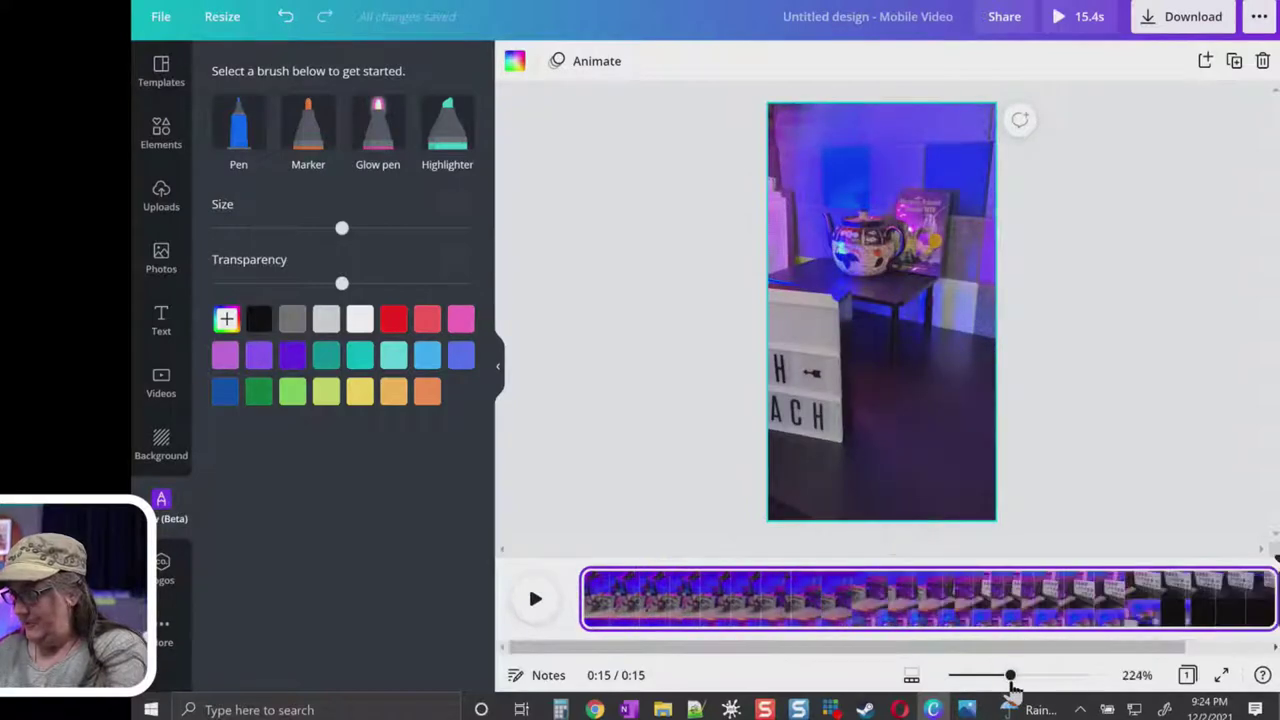
click(867, 577)
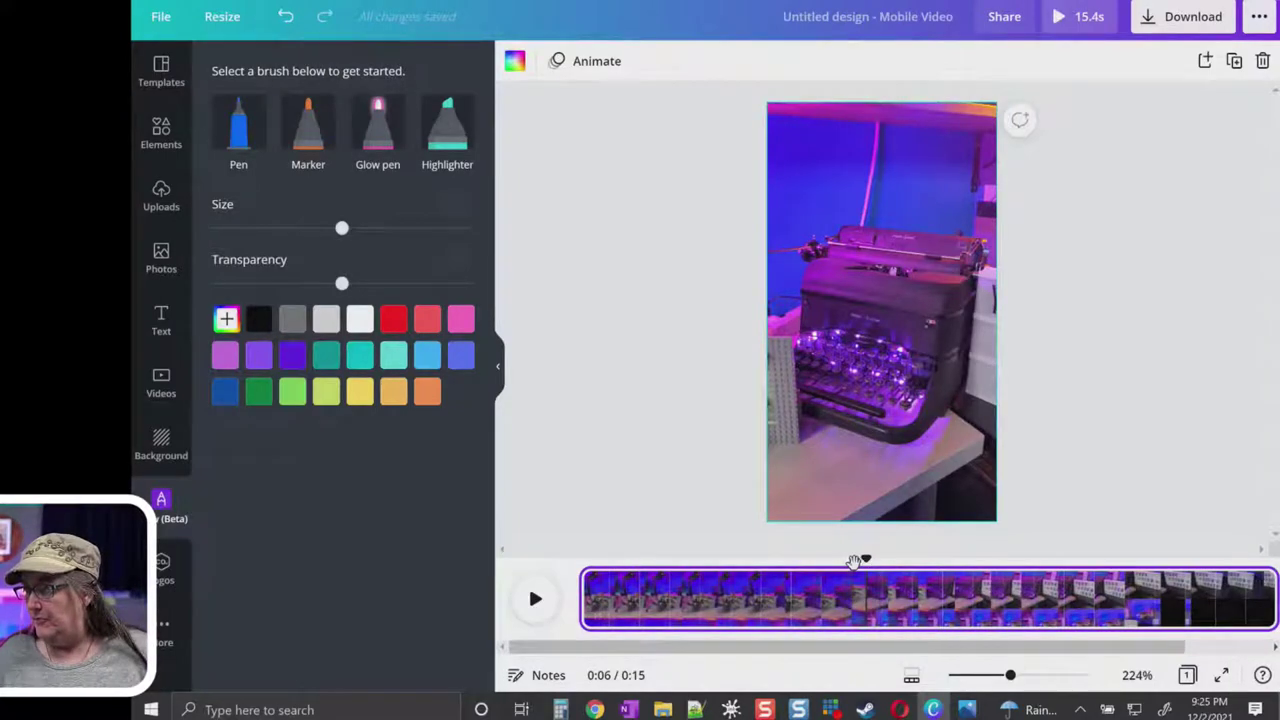
click(861, 564)
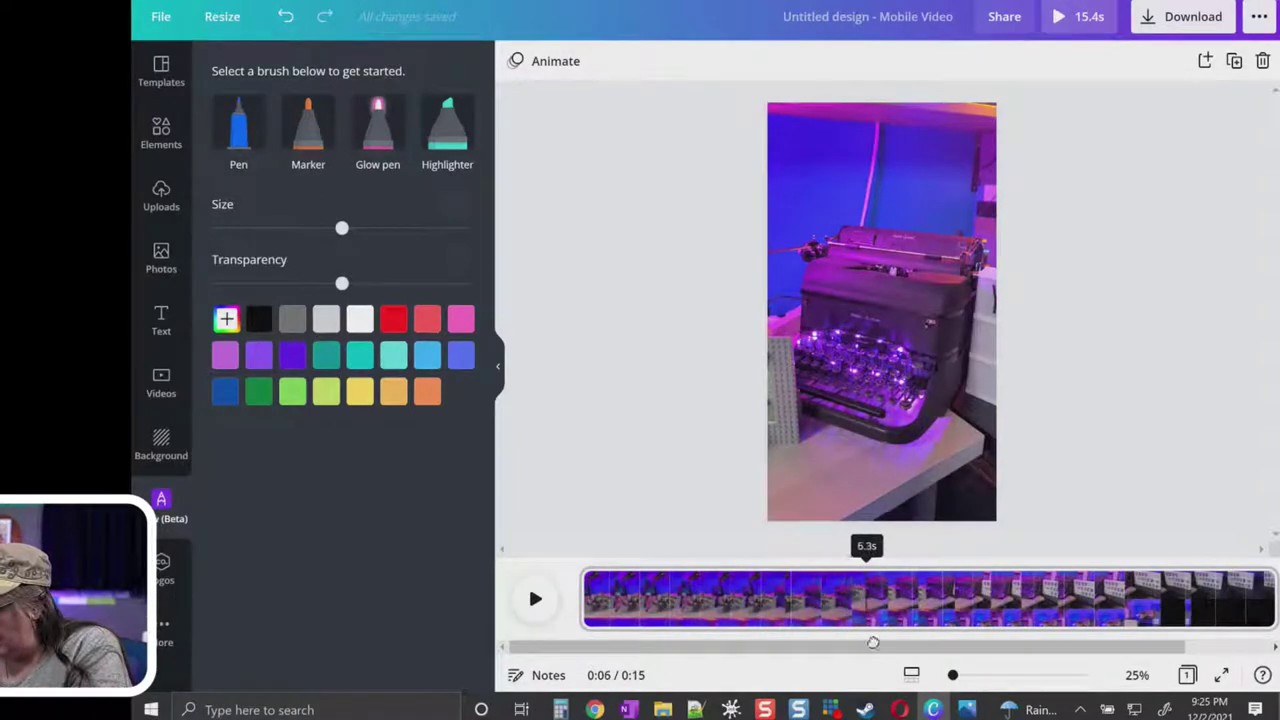
click(856, 560)
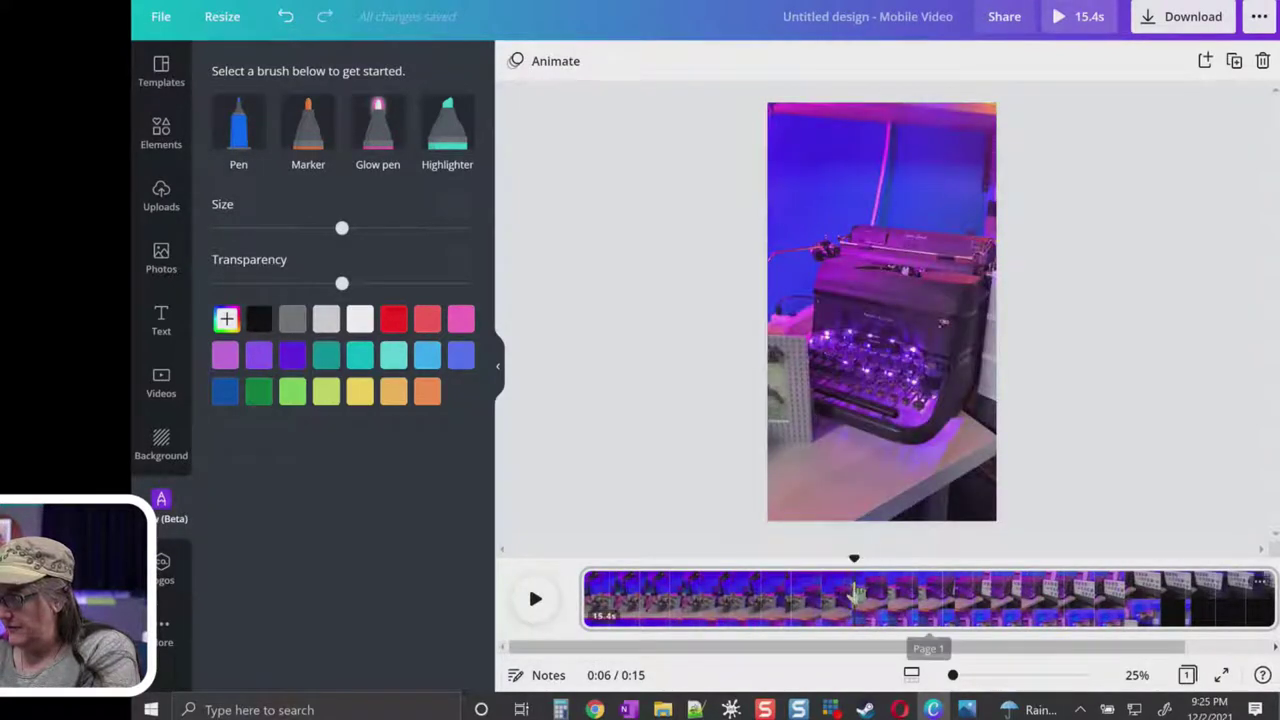
click(857, 590)
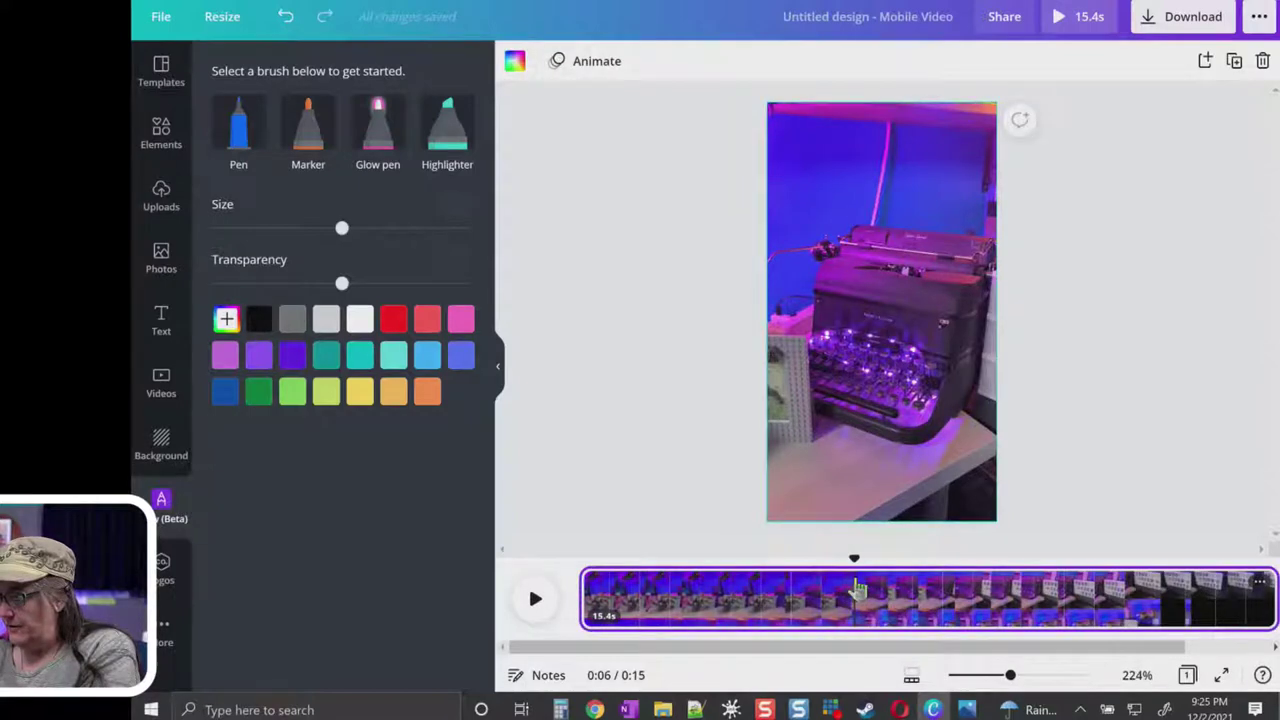
right_click(857, 590)
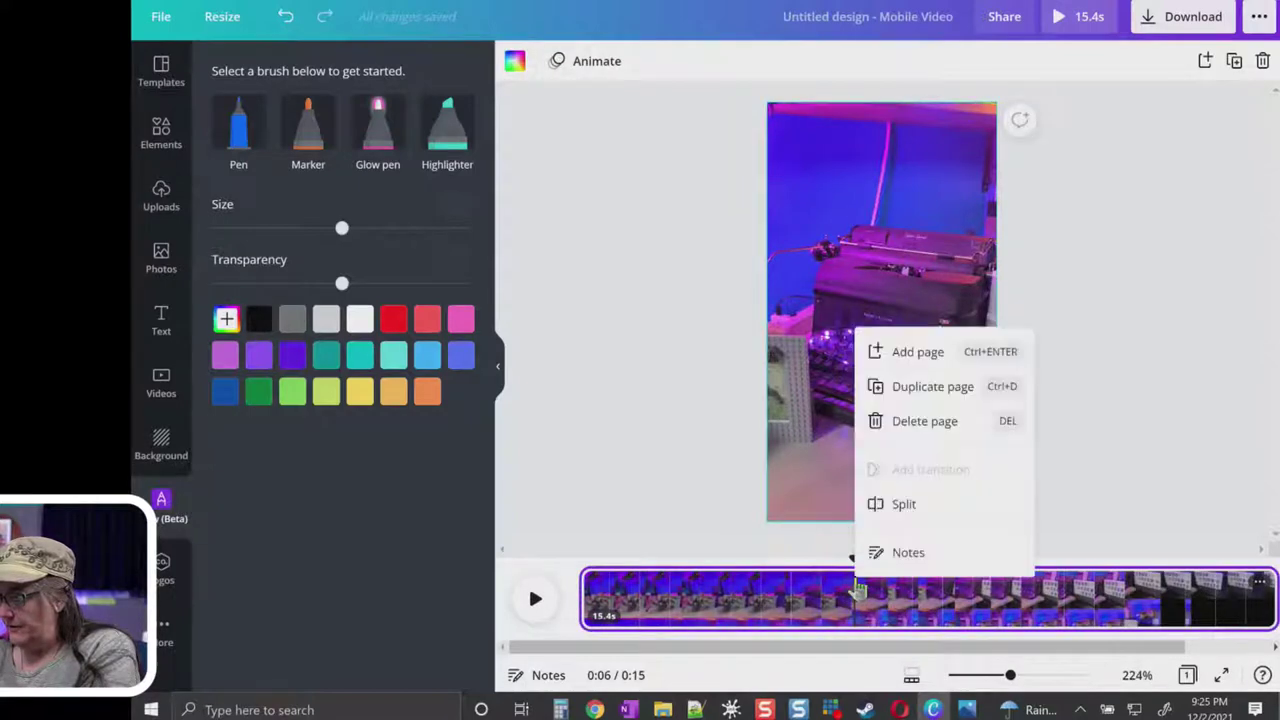
click(903, 505)
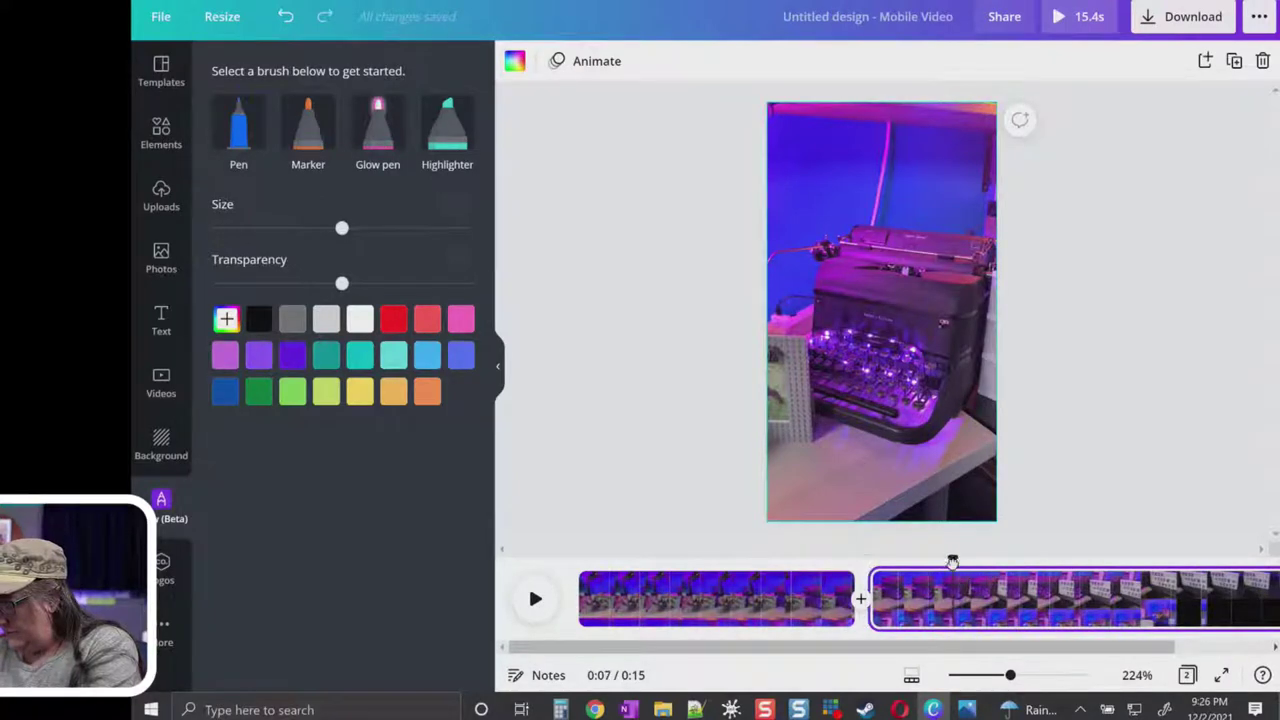
Split the second clip shortly after its start, still within 0:06, to isolate a short typewriter clip
click(952, 561)
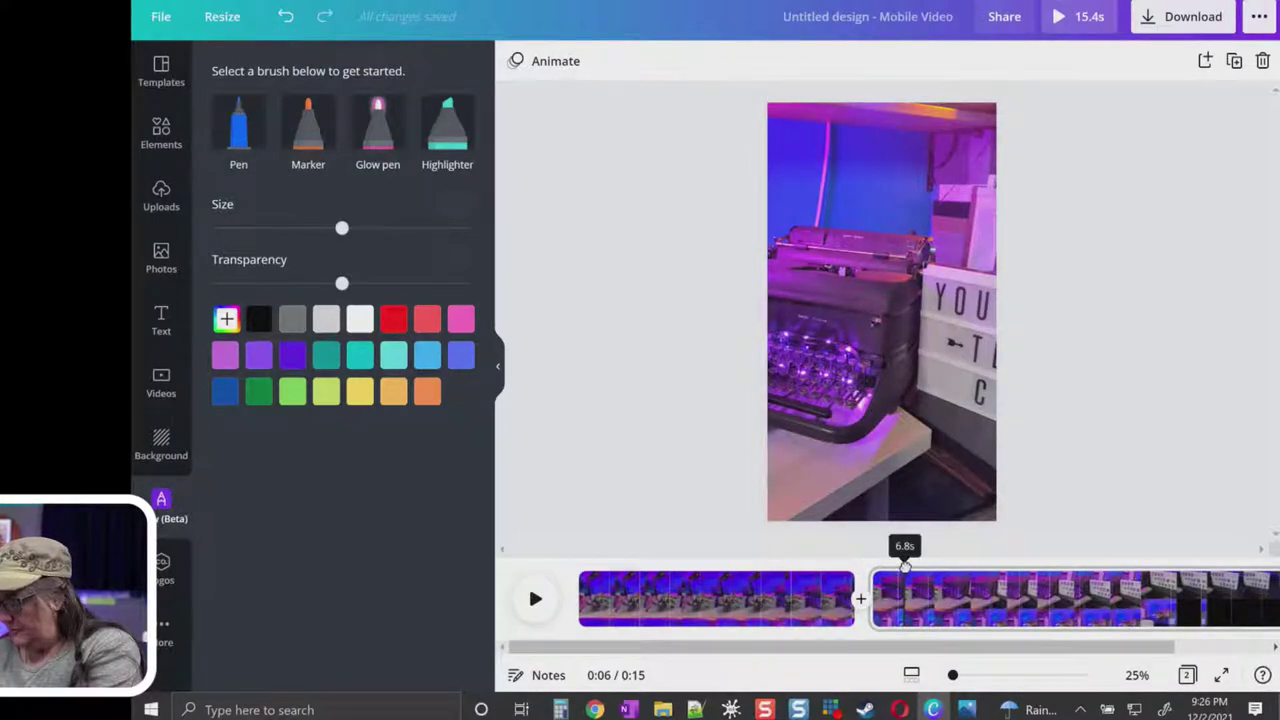
click(910, 597)
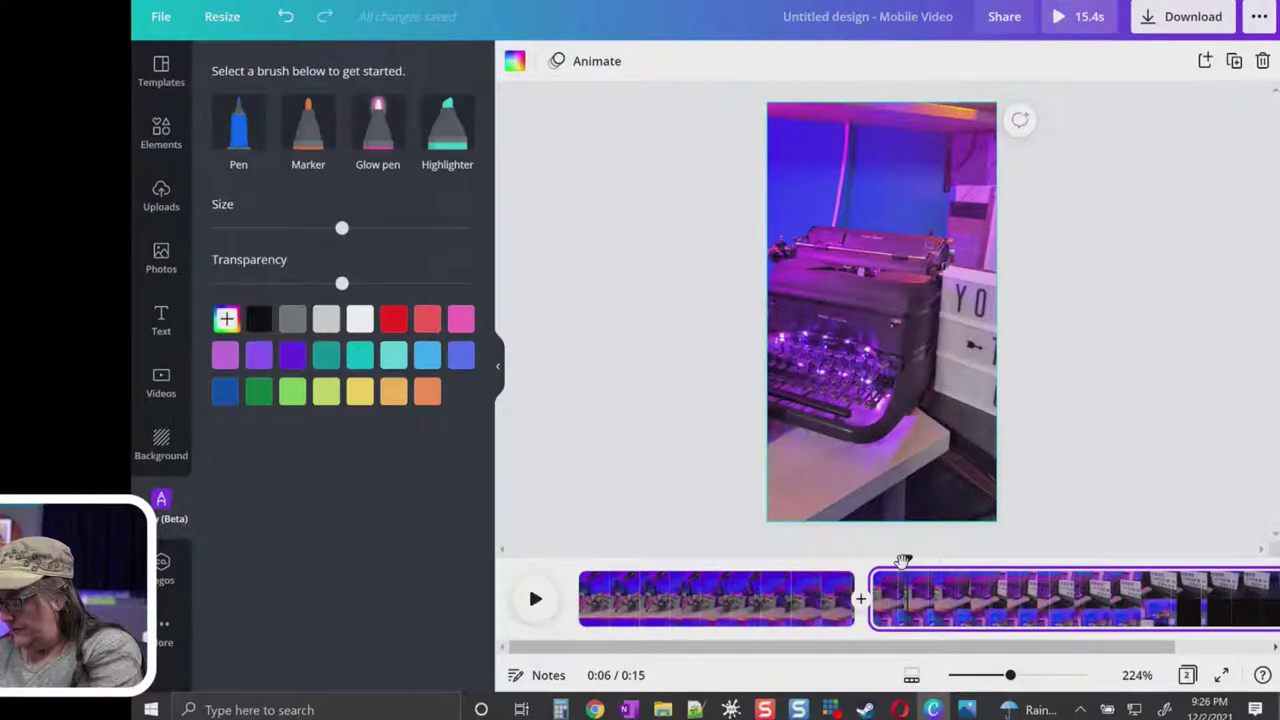
click(901, 560)
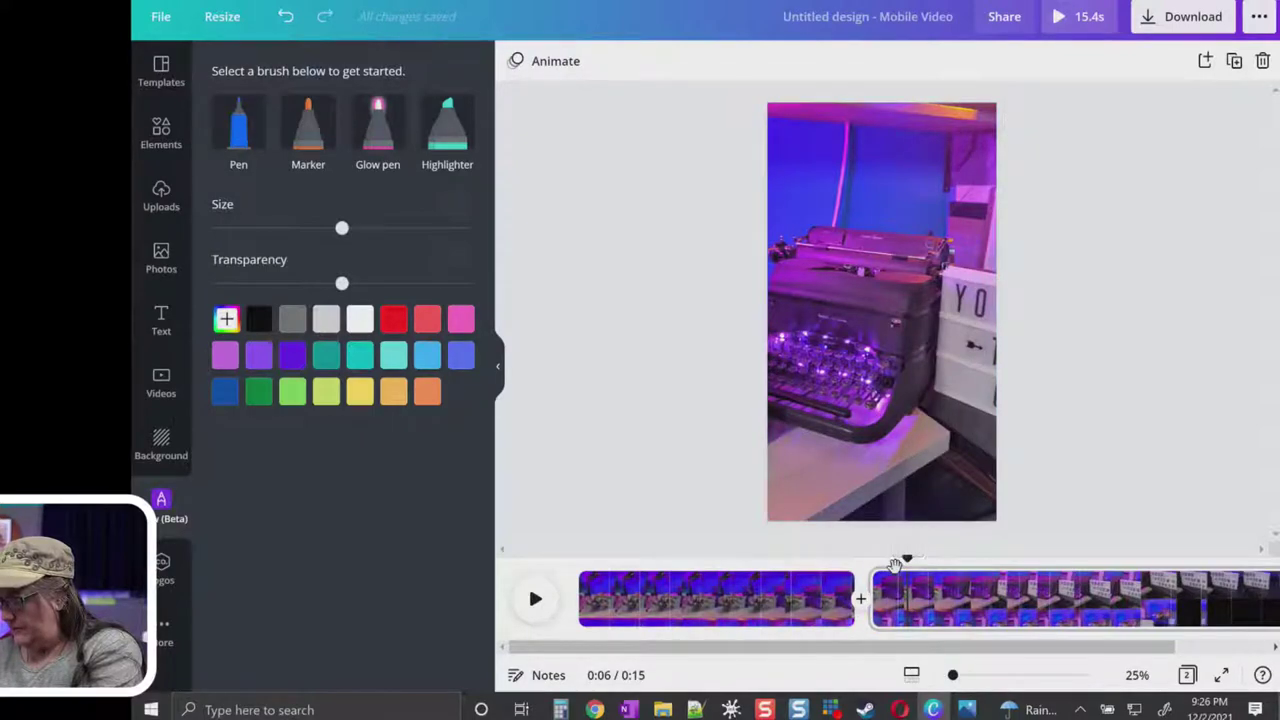
right_click(912, 596)
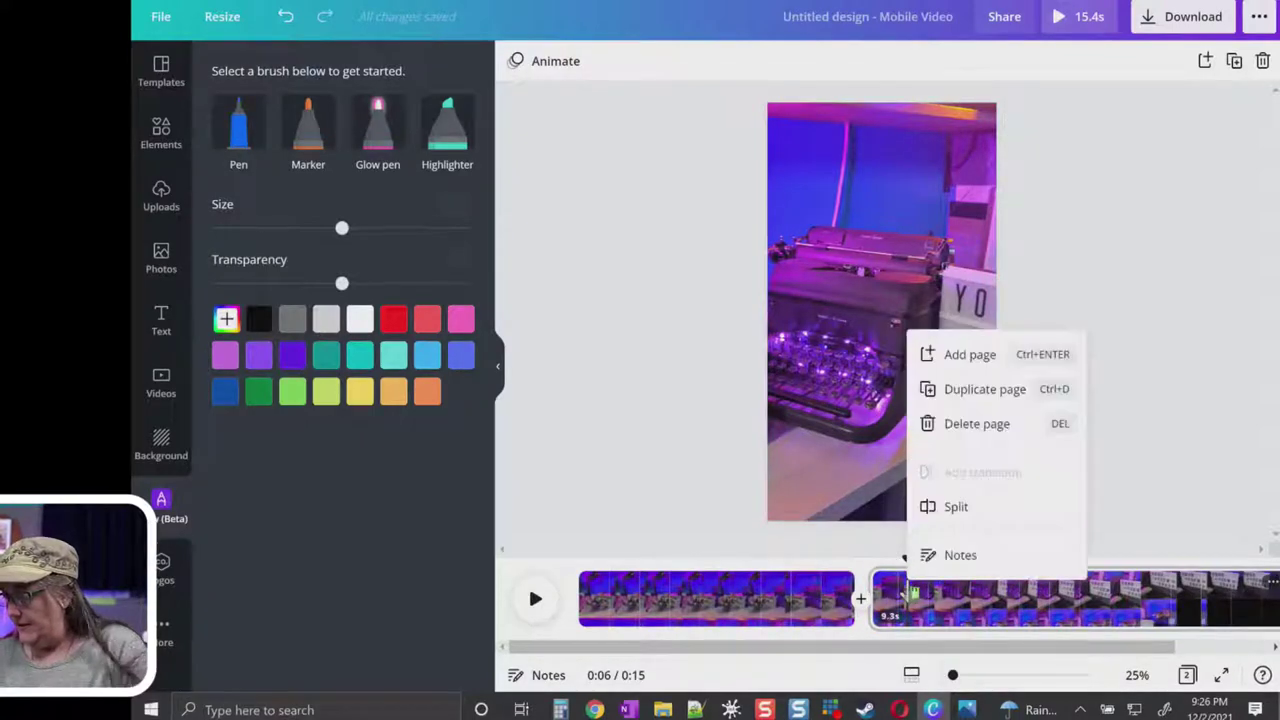
click(958, 510)
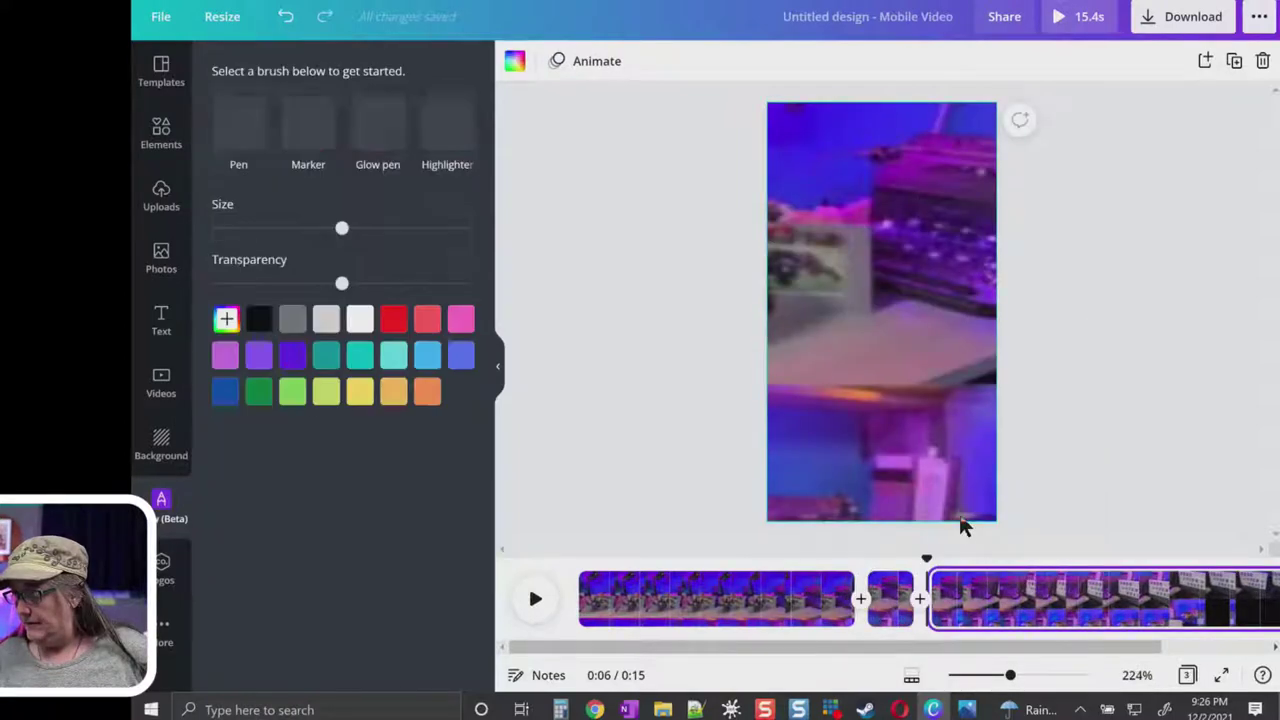
Draw a large oval with the red Glow pen at size 50 on the short middle clip and finish the drawing
click(886, 555)
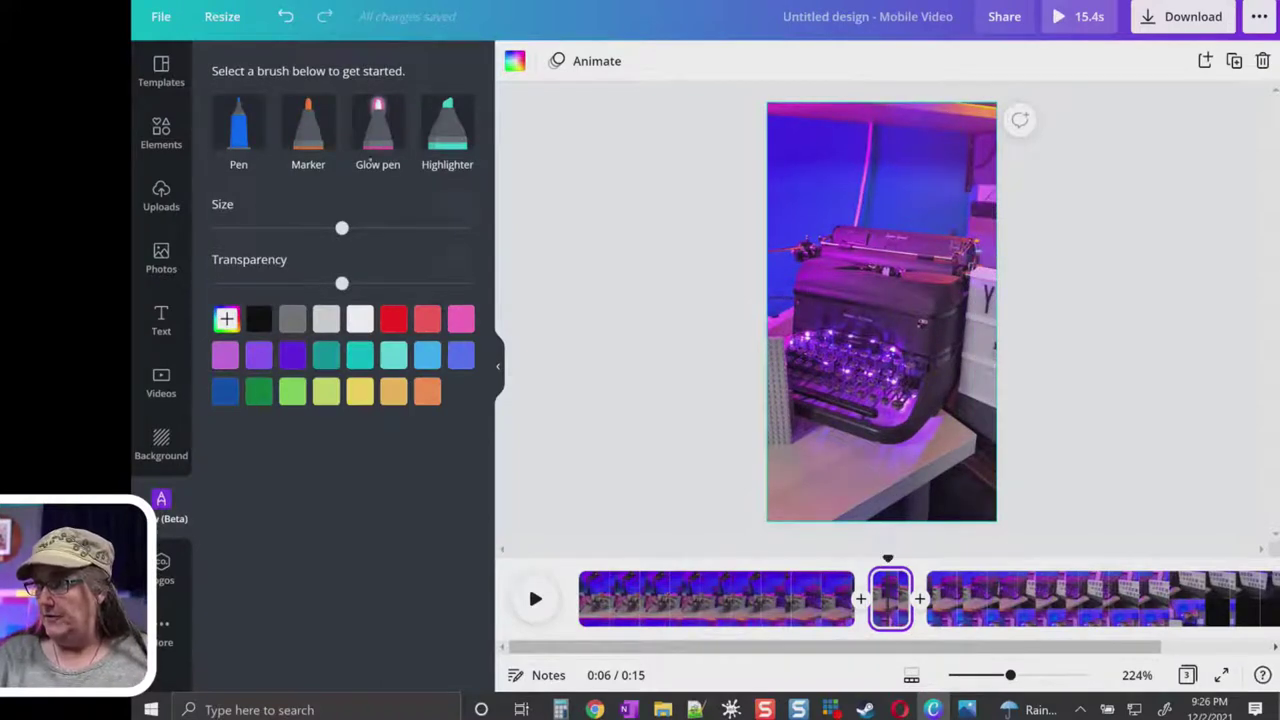
click(377, 125)
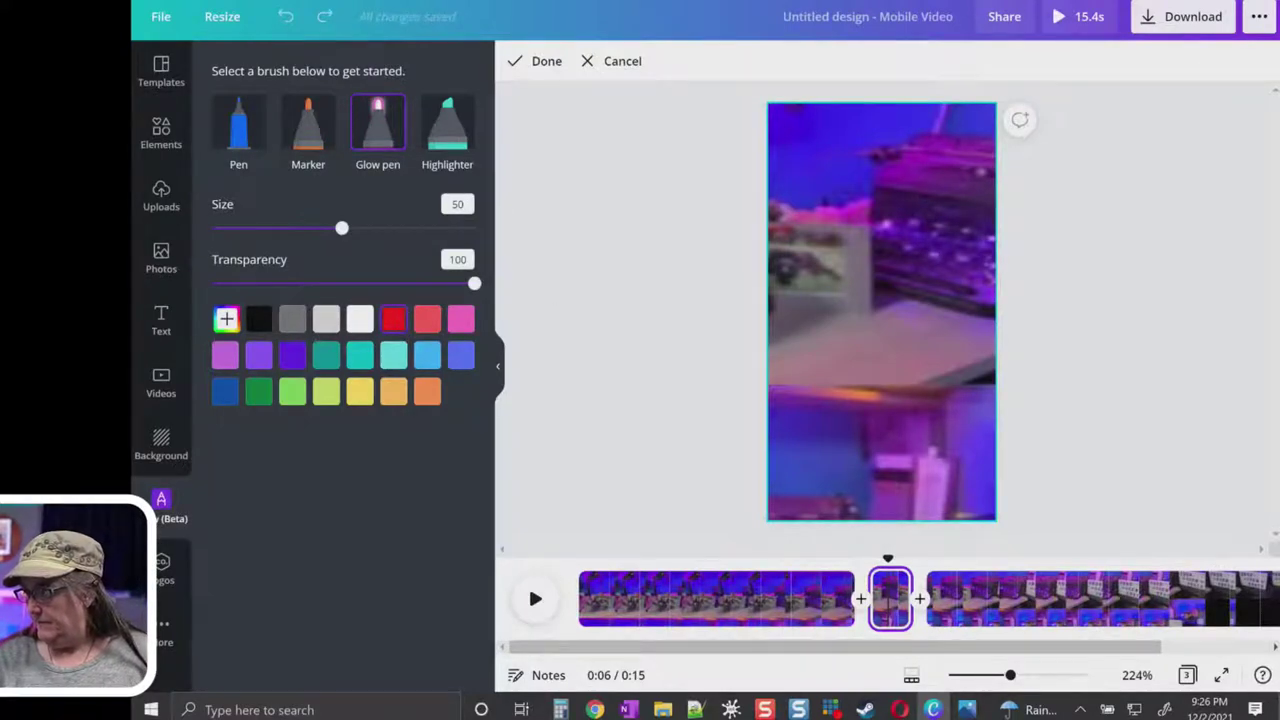
mouse_move(965, 224)
mouse_down()
mouse_move(945, 201)
mouse_move(829, 229)
mouse_move(800, 335)
mouse_move(886, 428)
mouse_move(968, 370)
mouse_move(967, 253)
mouse_move(941, 210)
mouse_up()
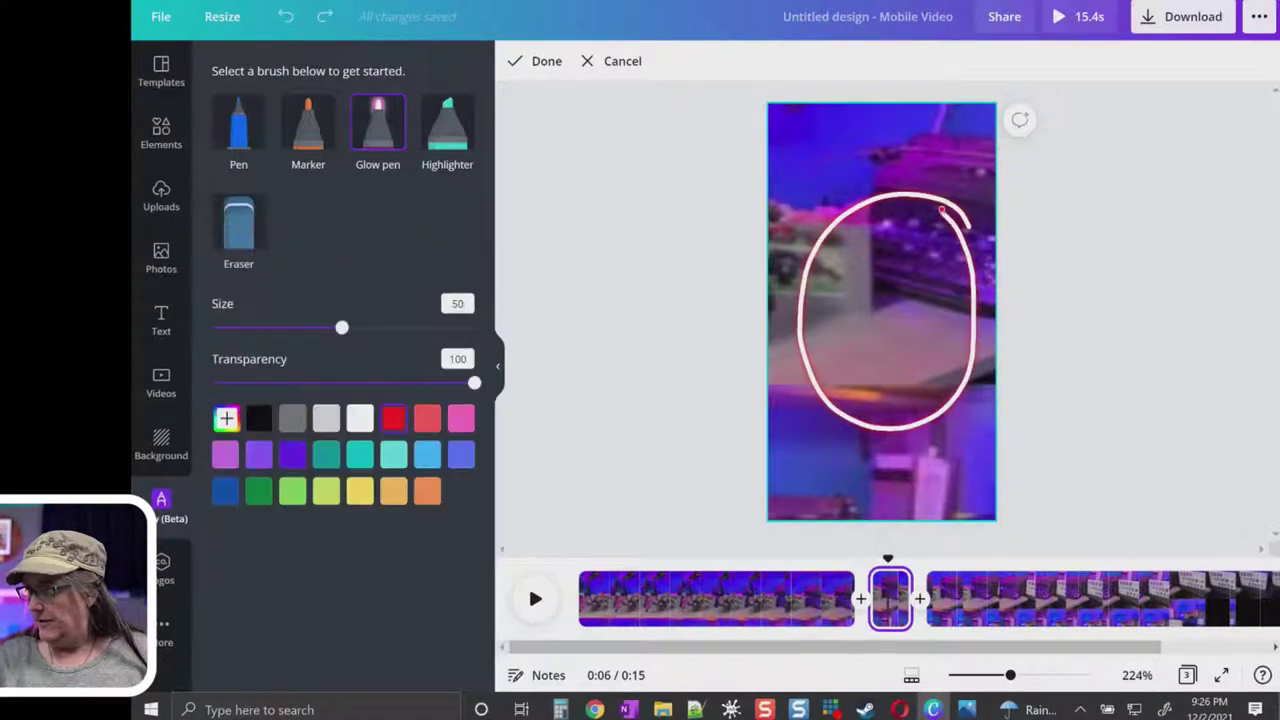
click(545, 63)
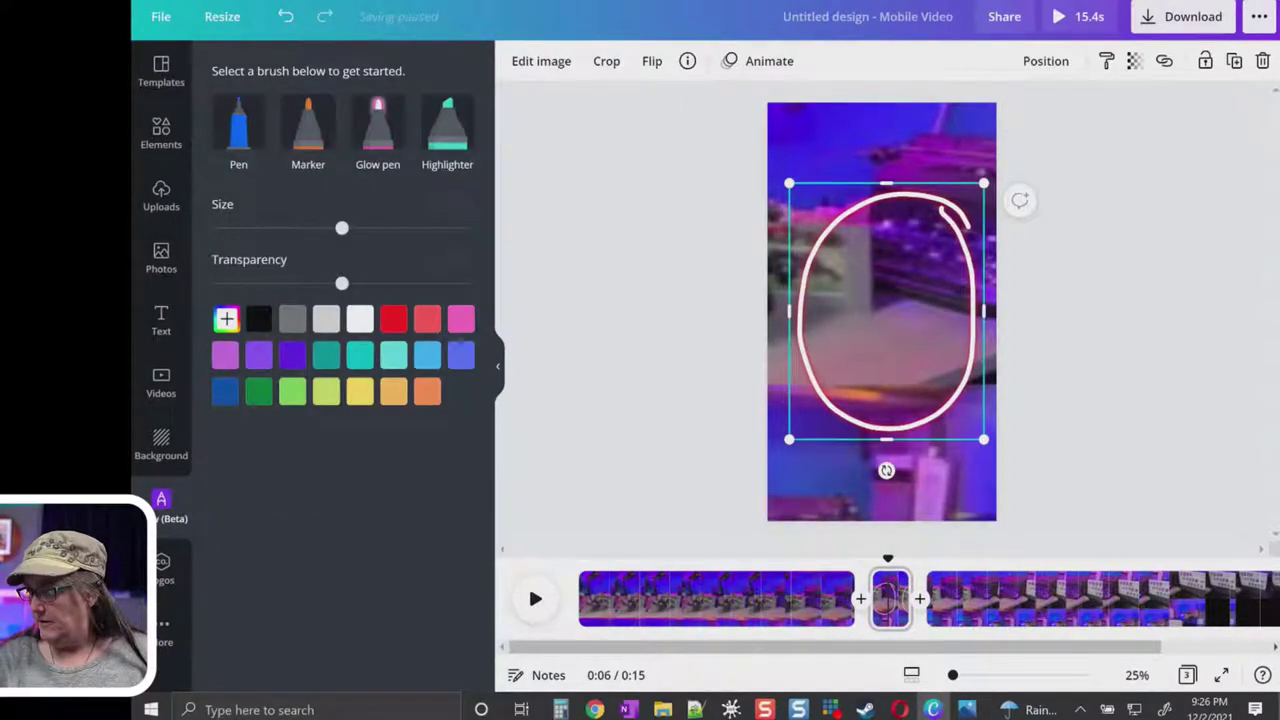
Play the split video from the start through the circled clip and pause it at 0:11
click(585, 590)
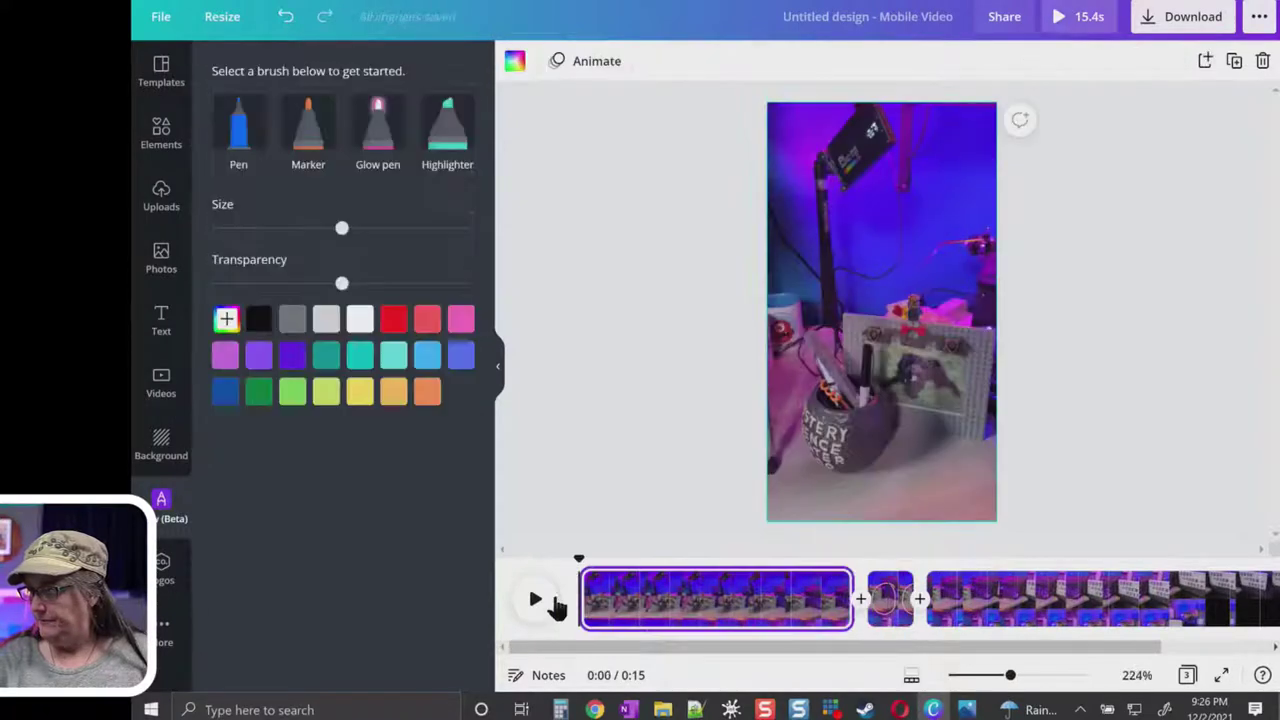
key(space)
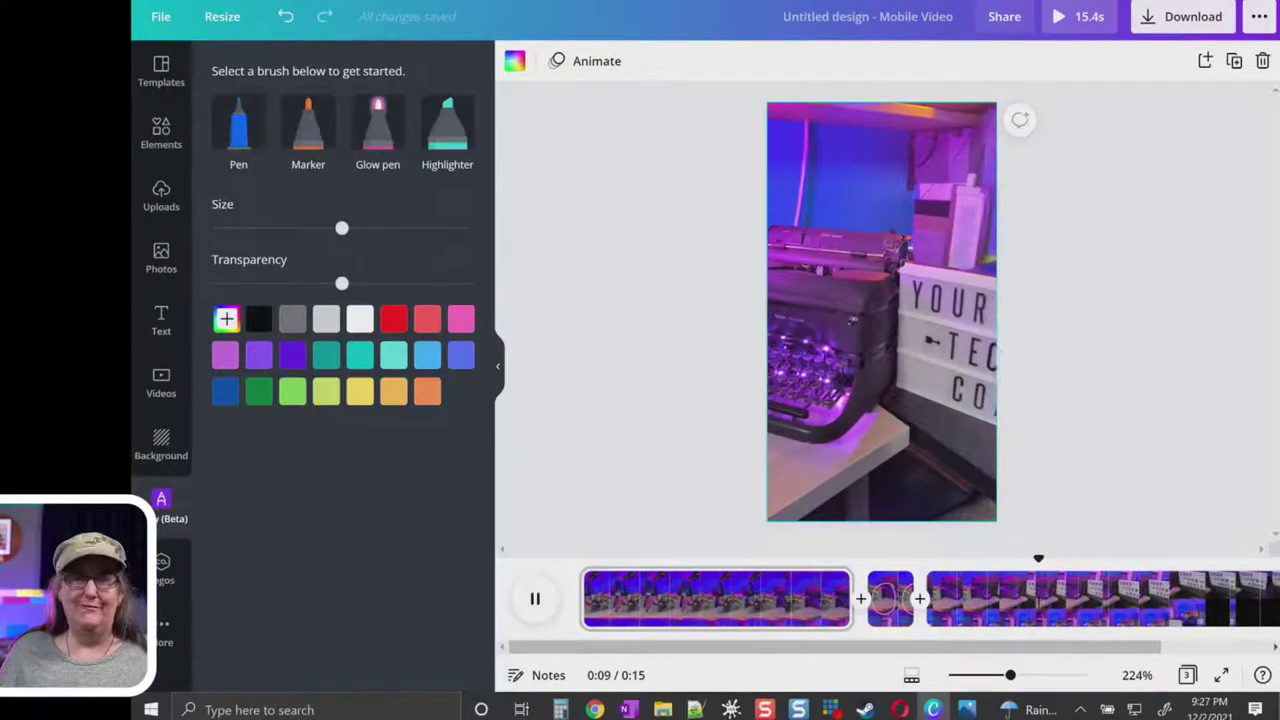
click(537, 599)
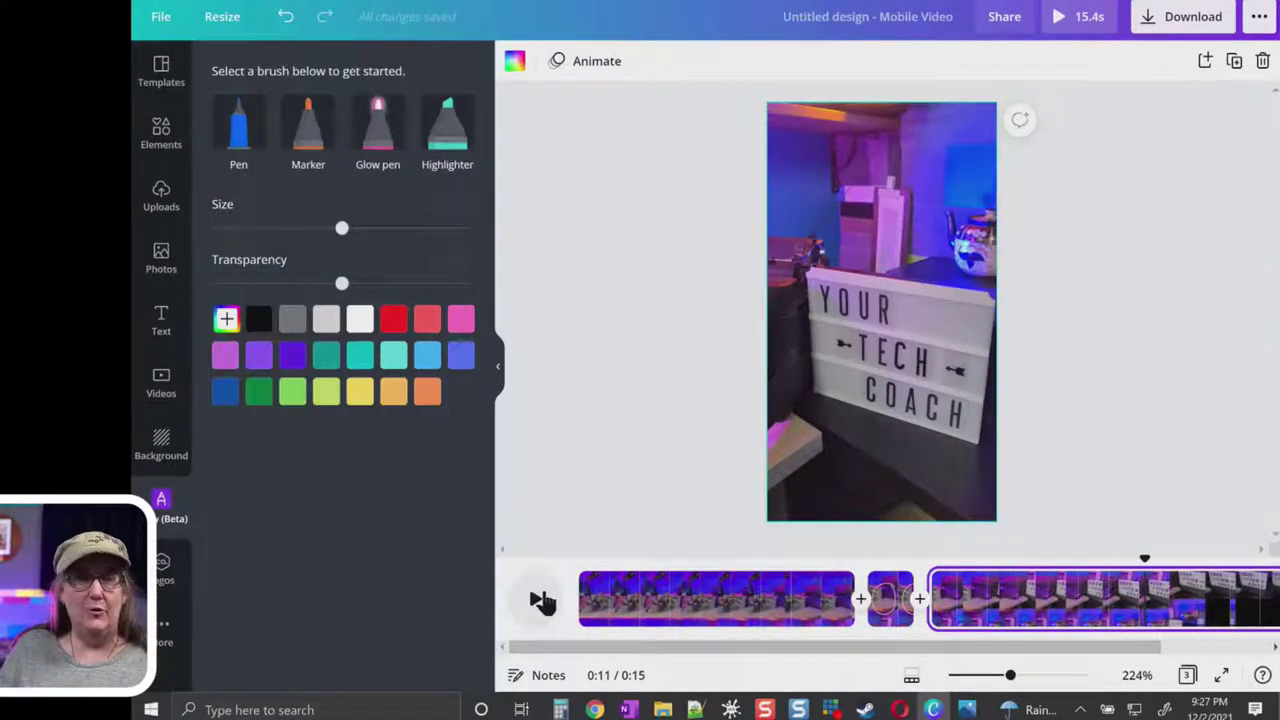
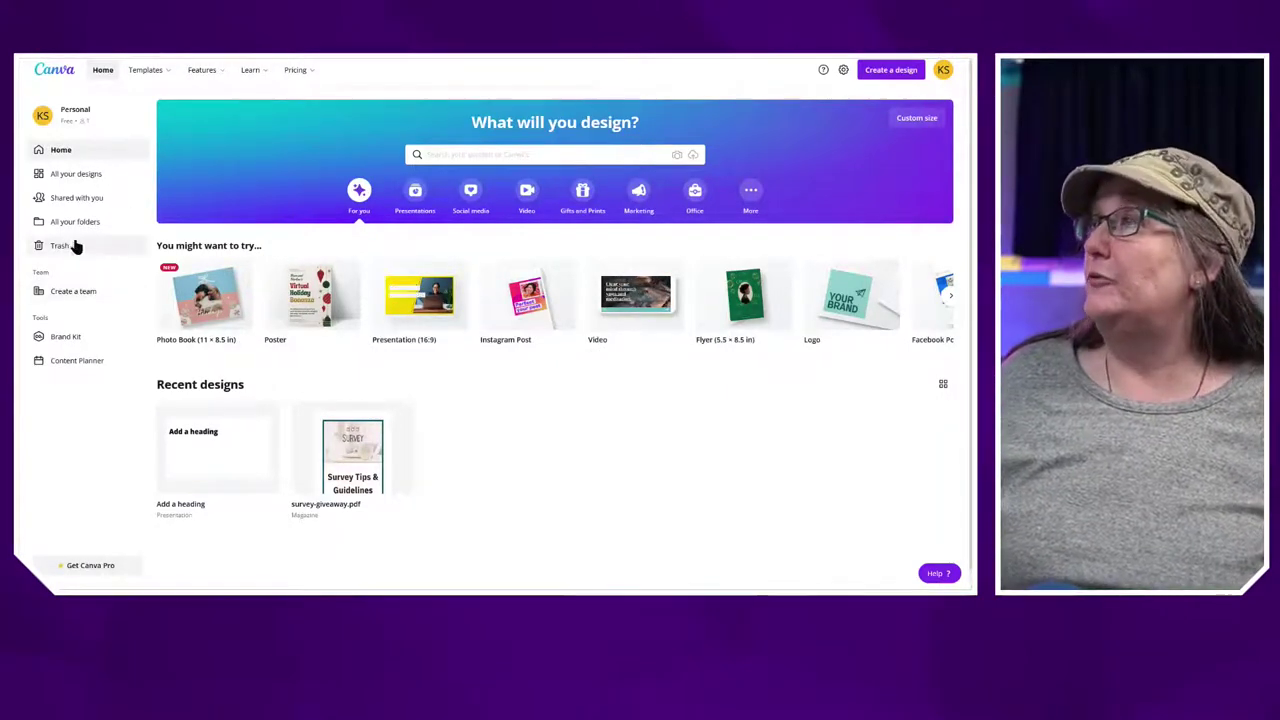
View the Brand Kit page in both the Free and the Pro account
click(76, 339)
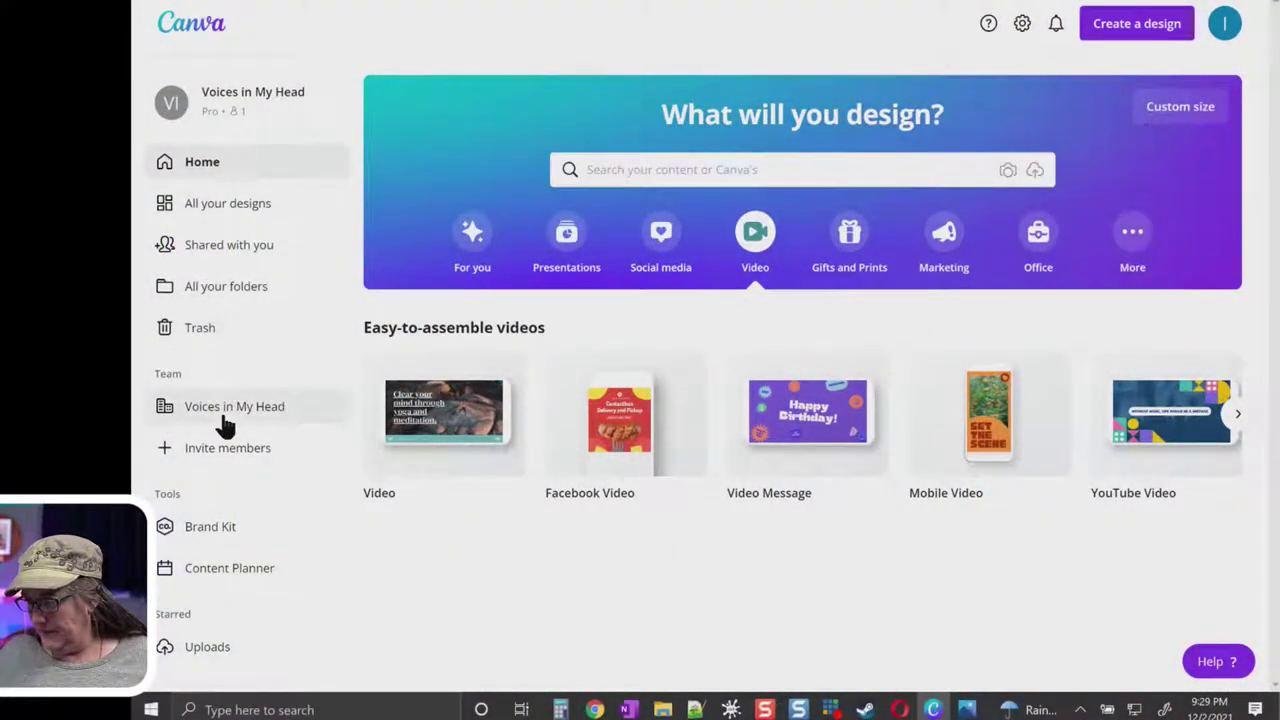
click(210, 528)
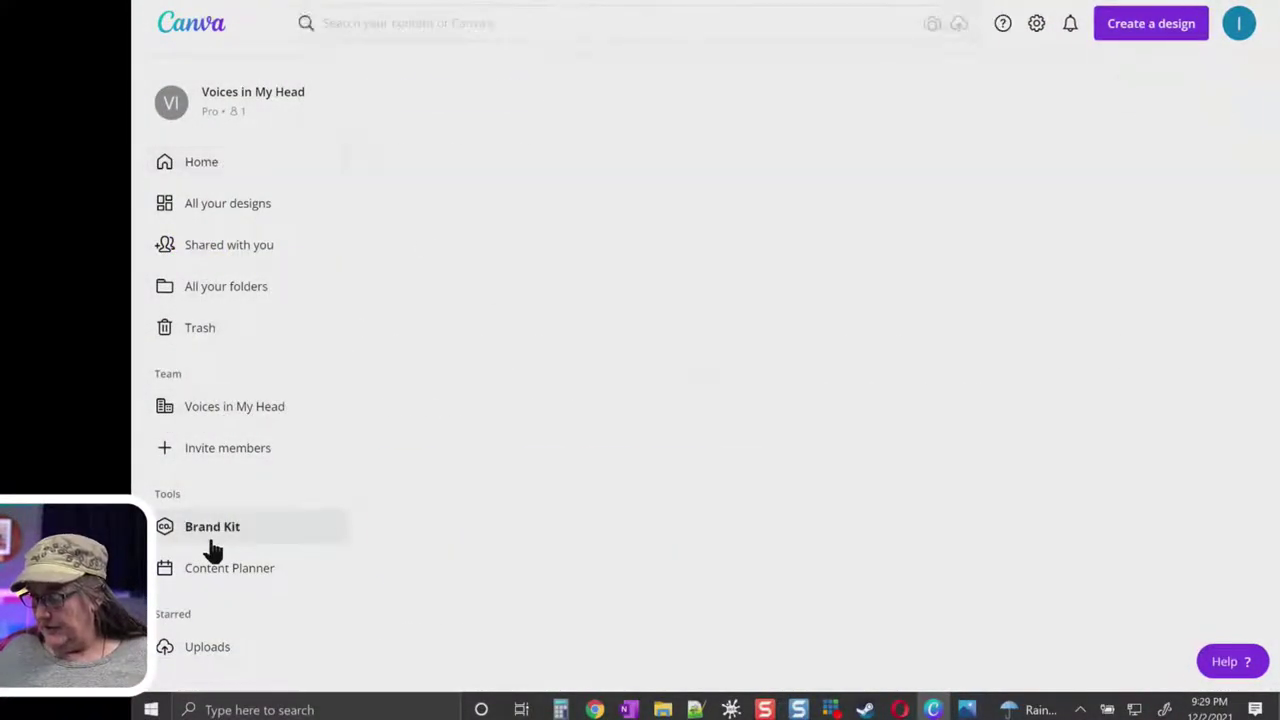
scroll(888, 265, down, 1)
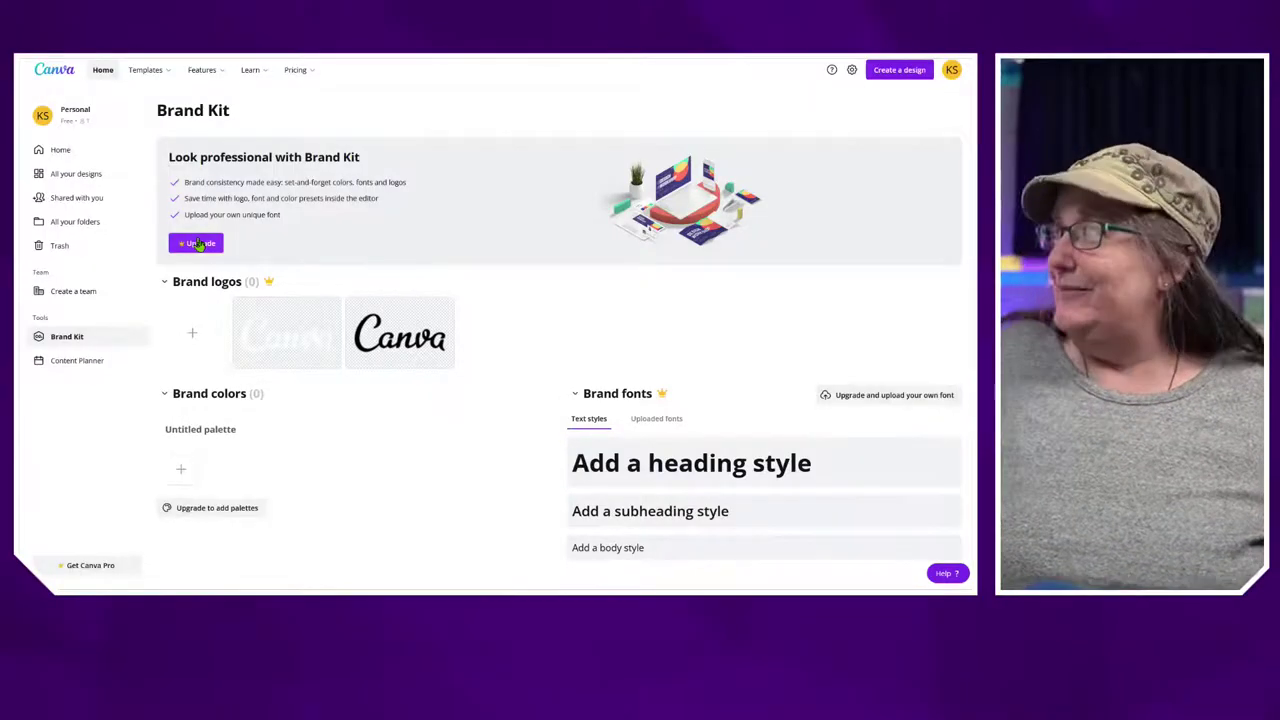
Create a blank Facebook Post design from the Free account's social media formats
click(80, 152)
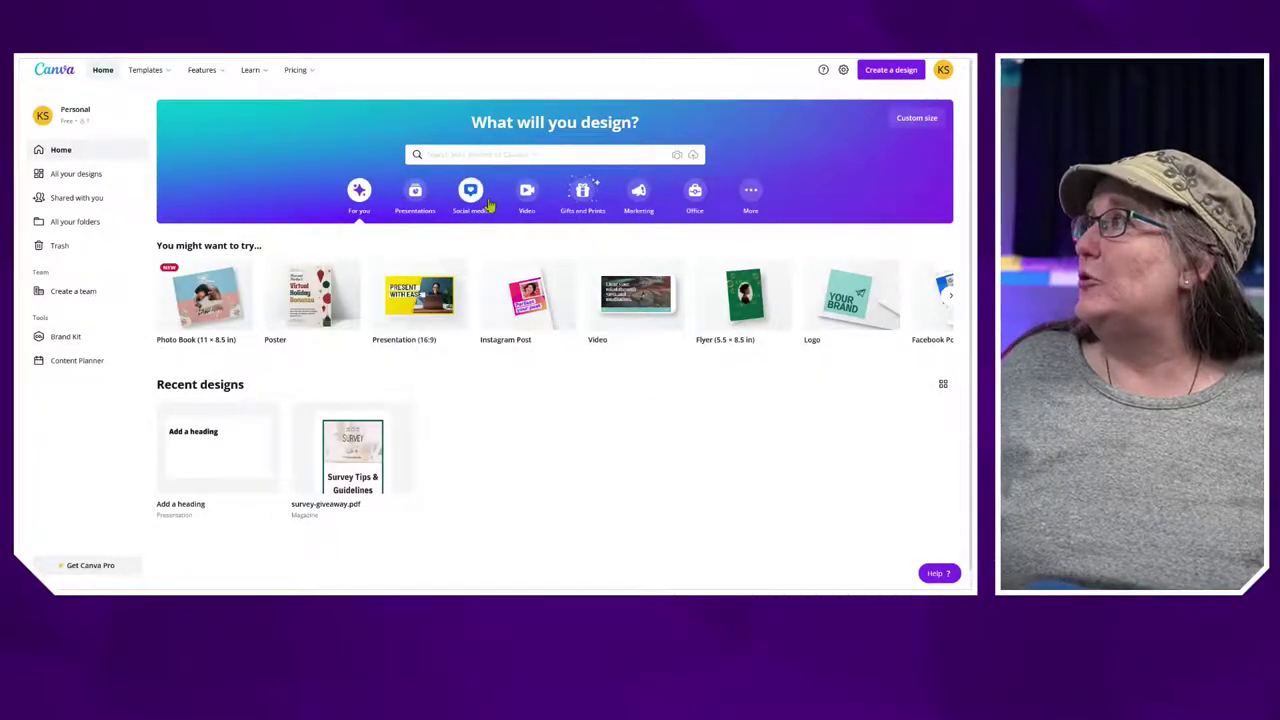
click(527, 195)
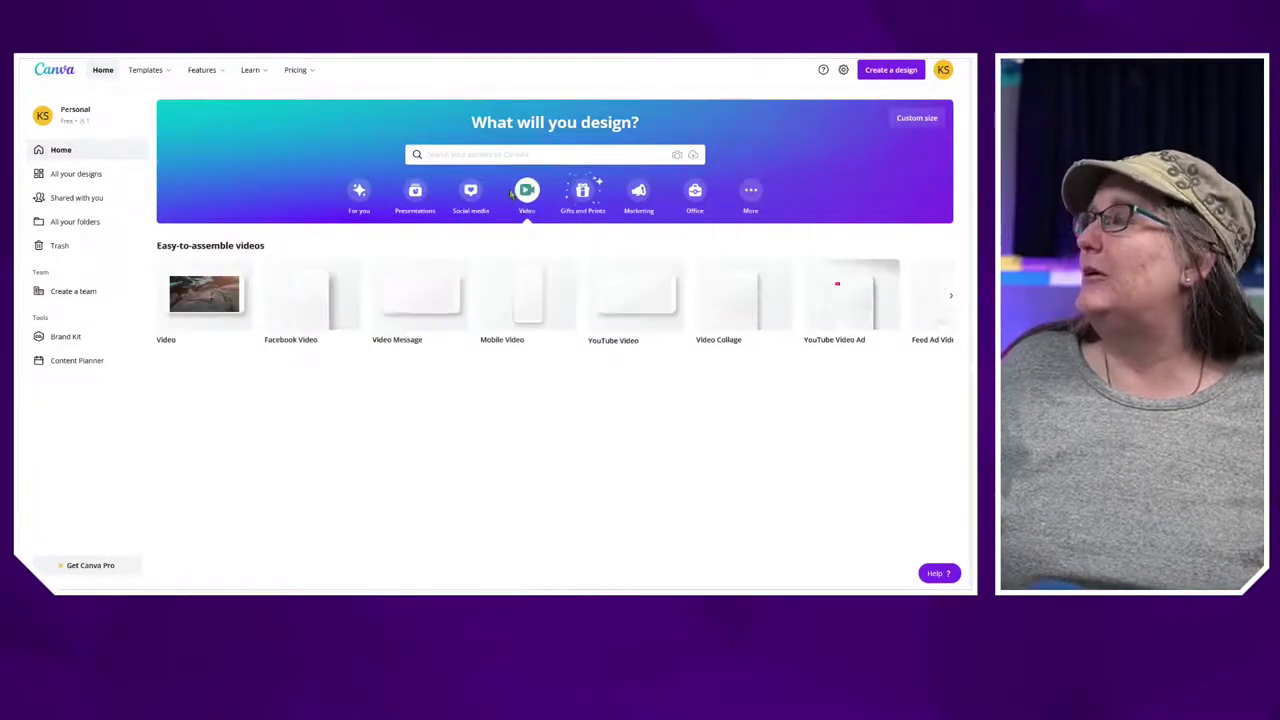
click(468, 196)
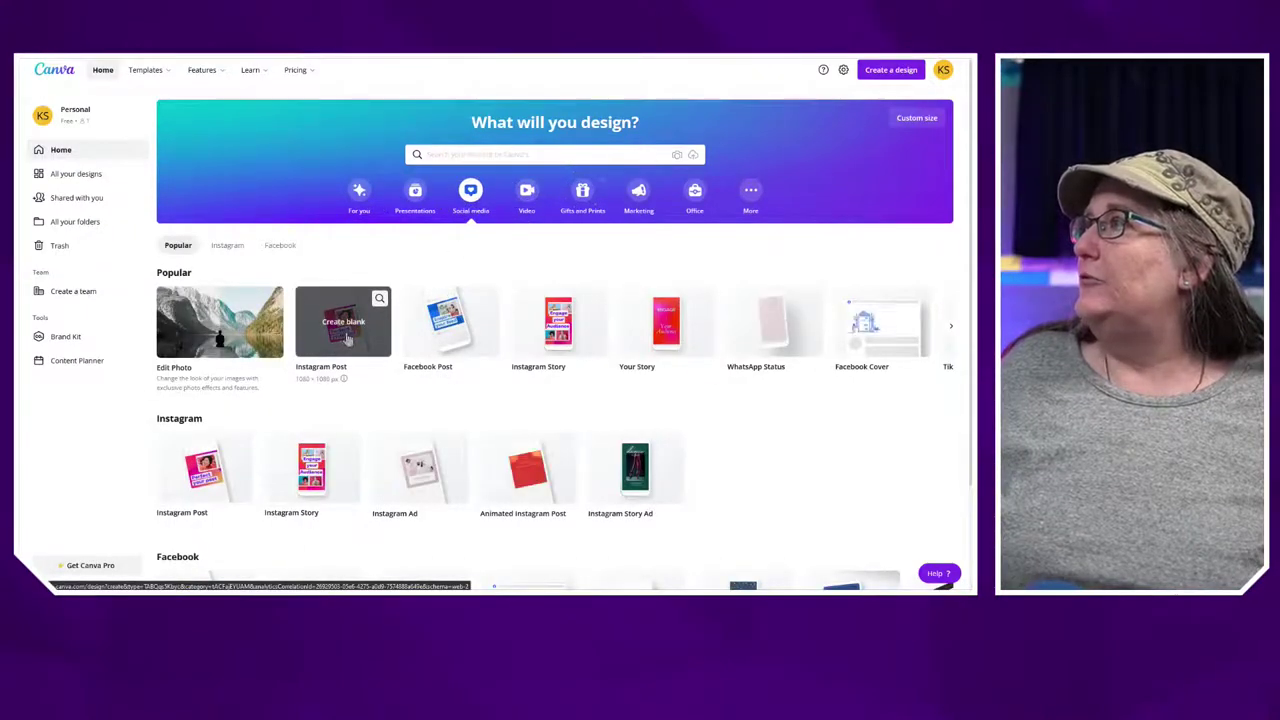
click(450, 323)
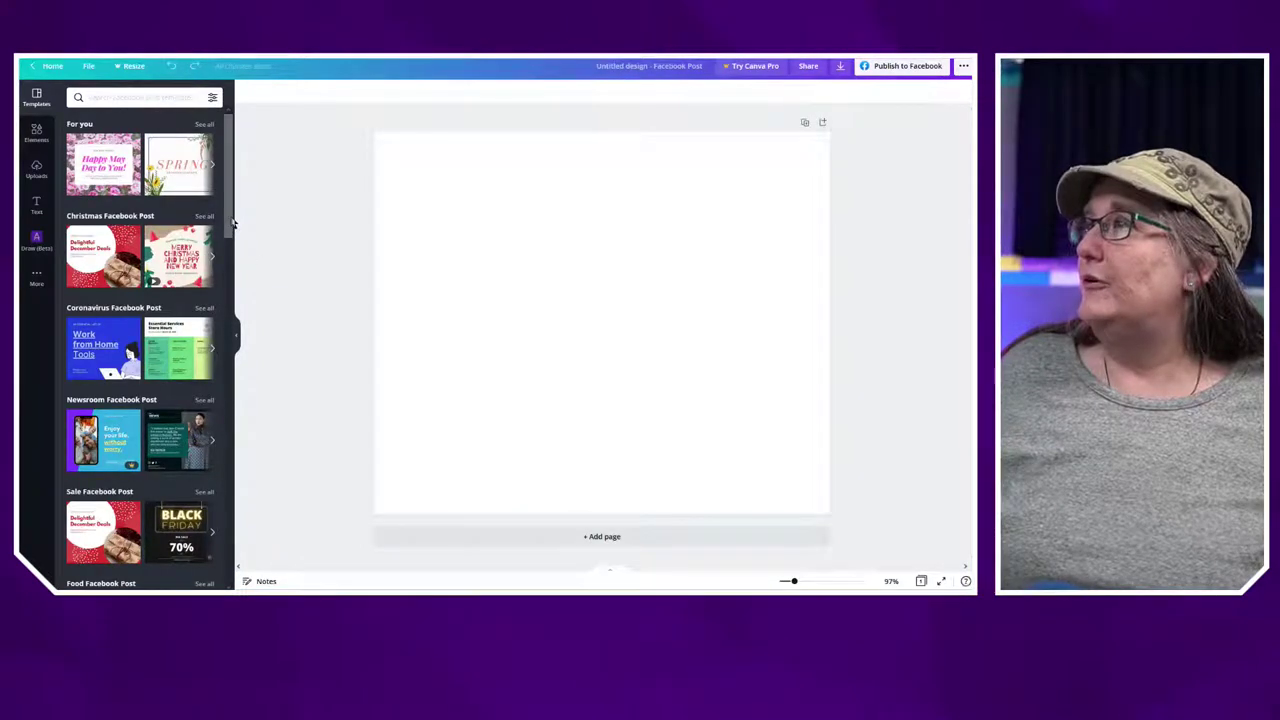
Apply the yellow-circle "Seek Excitement" beach template from Summer Facebook Post and select its beach photo
drag(234, 215, 238, 346)
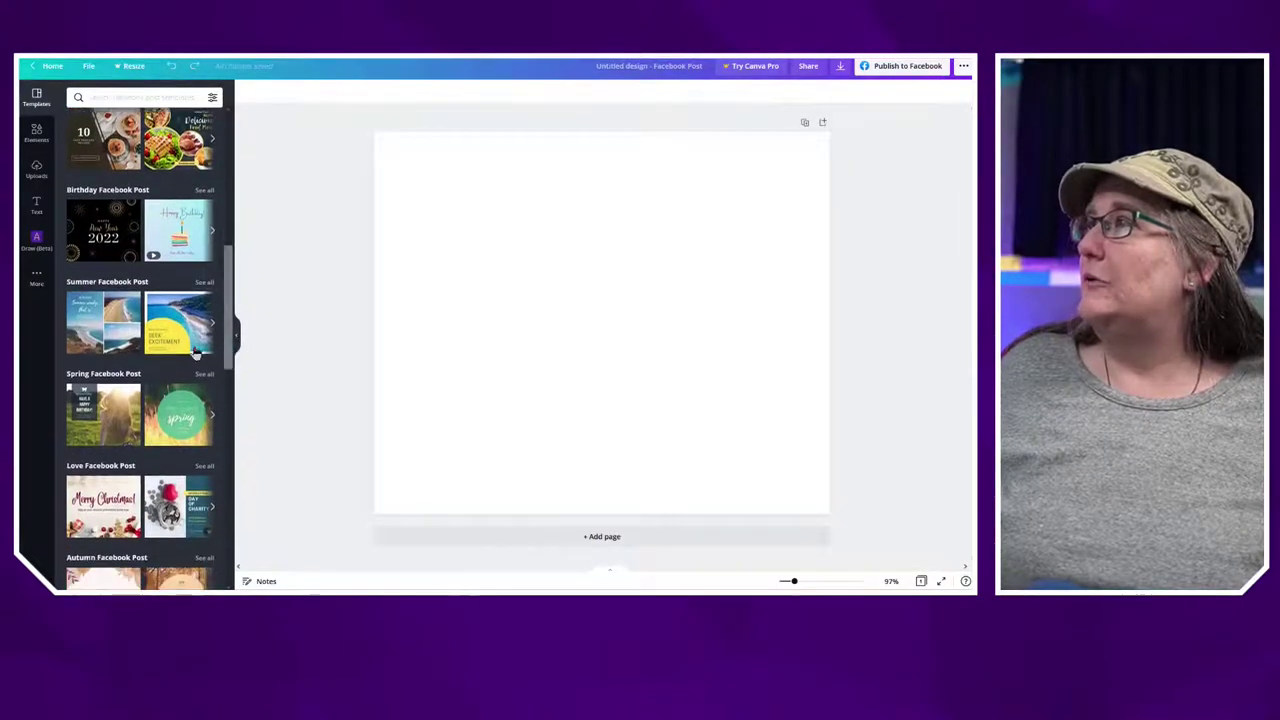
scroll(195, 343, up, 1)
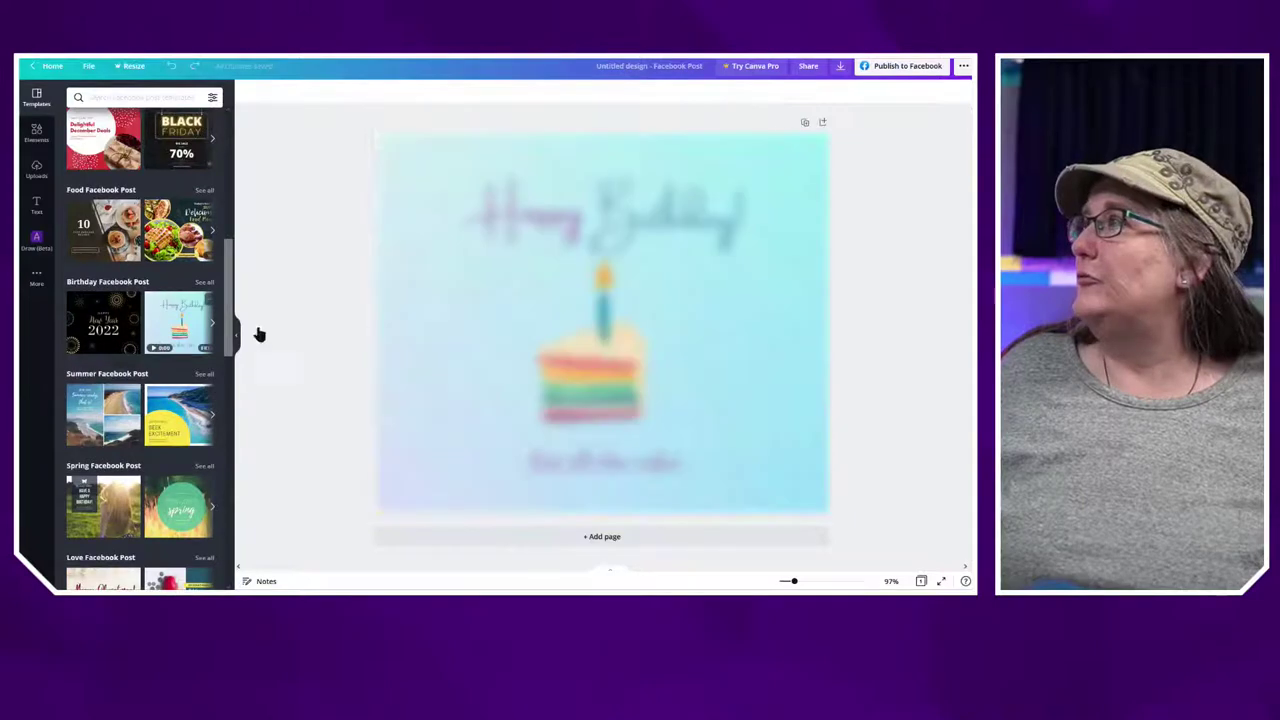
click(180, 435)
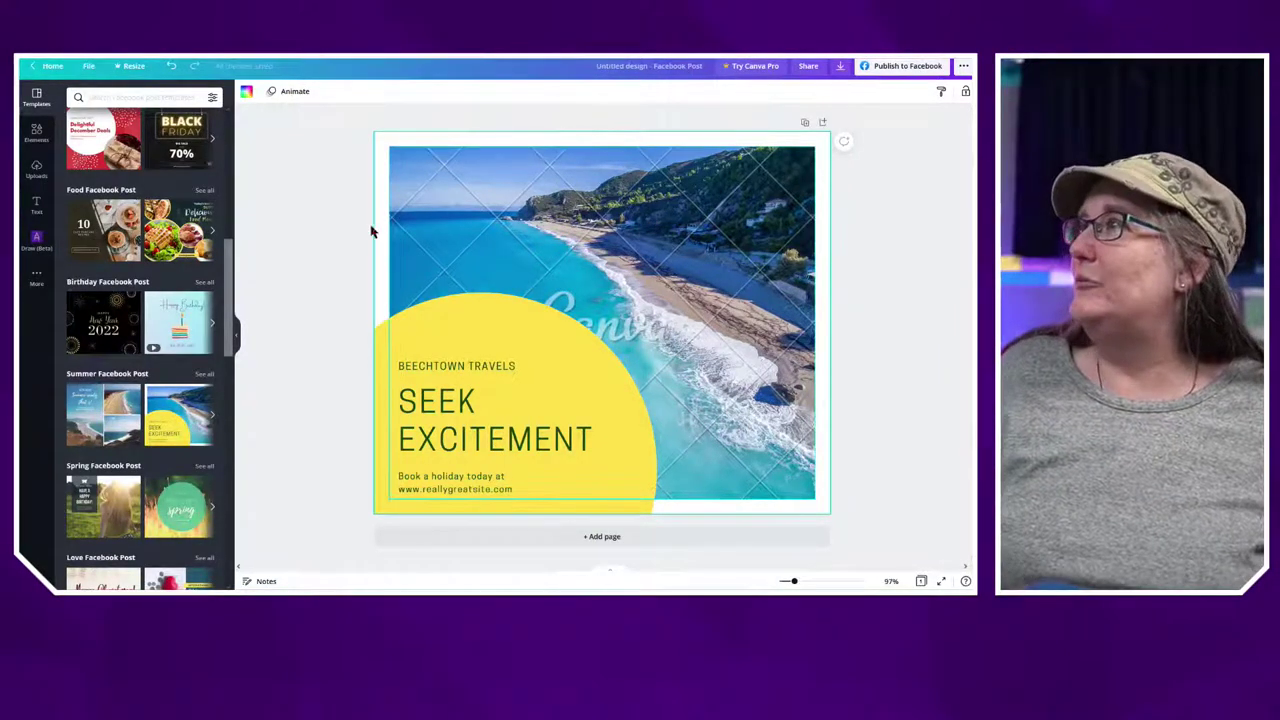
click(508, 207)
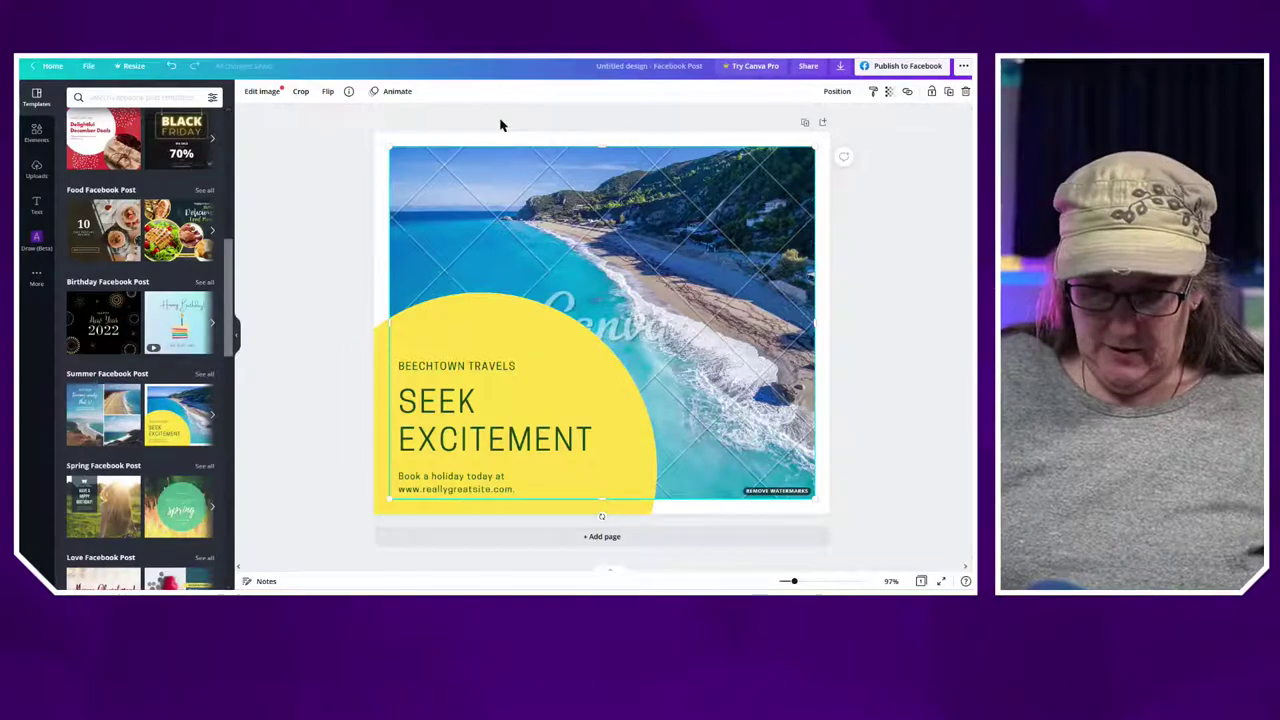
Delete all elements of the beach template and apply the floral "The Time Is Now" template from Earth Day Facebook Post
key(Delete)
click(425, 298)
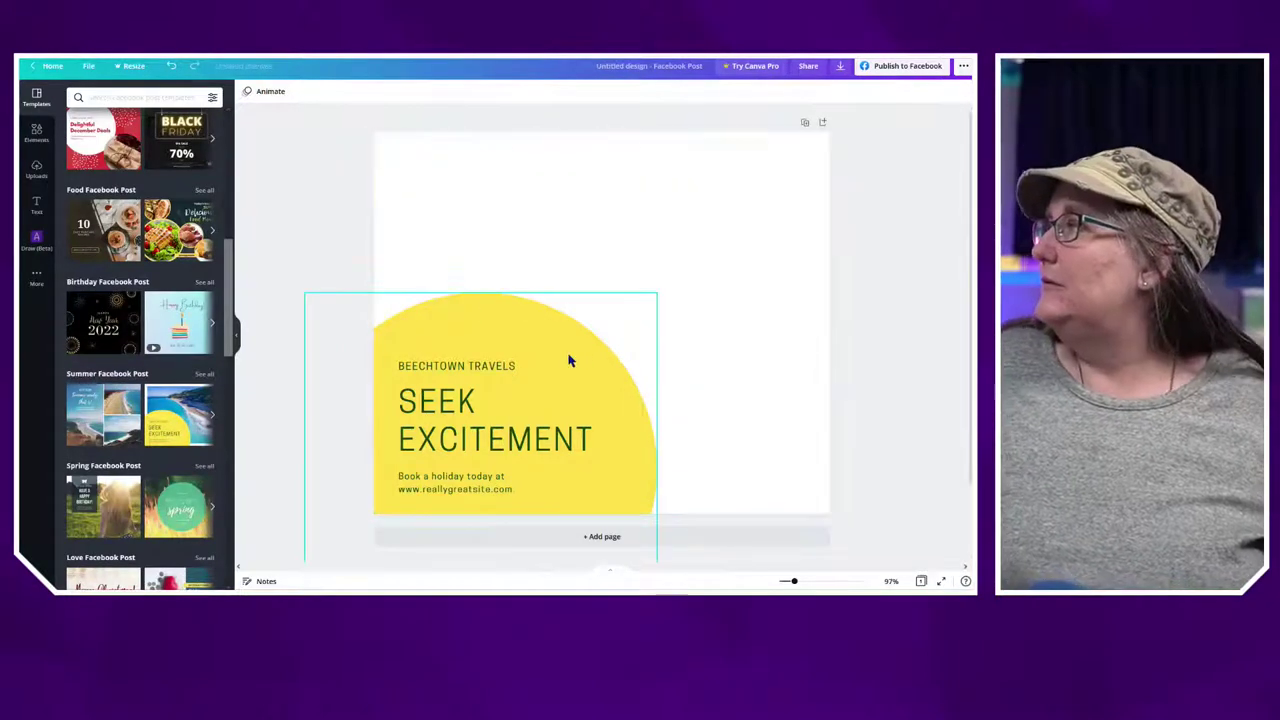
key(Delete)
drag(372, 318, 610, 495)
key(Delete)
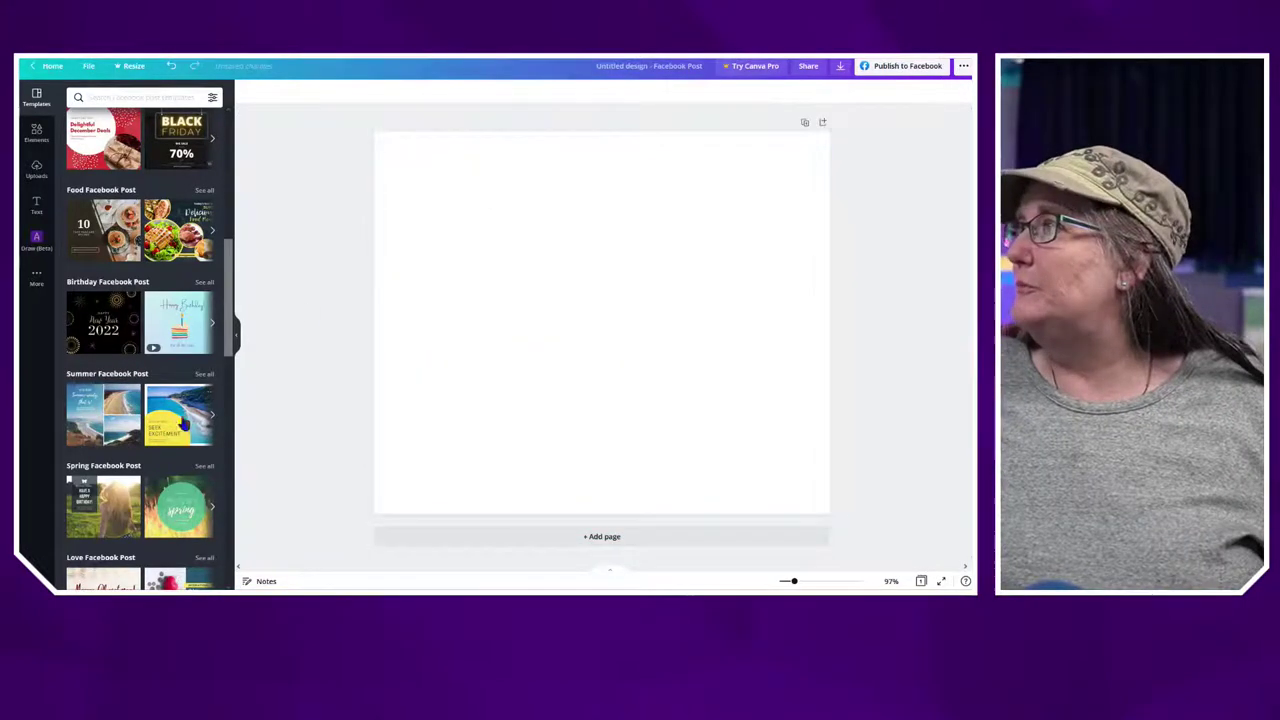
drag(230, 340, 222, 529)
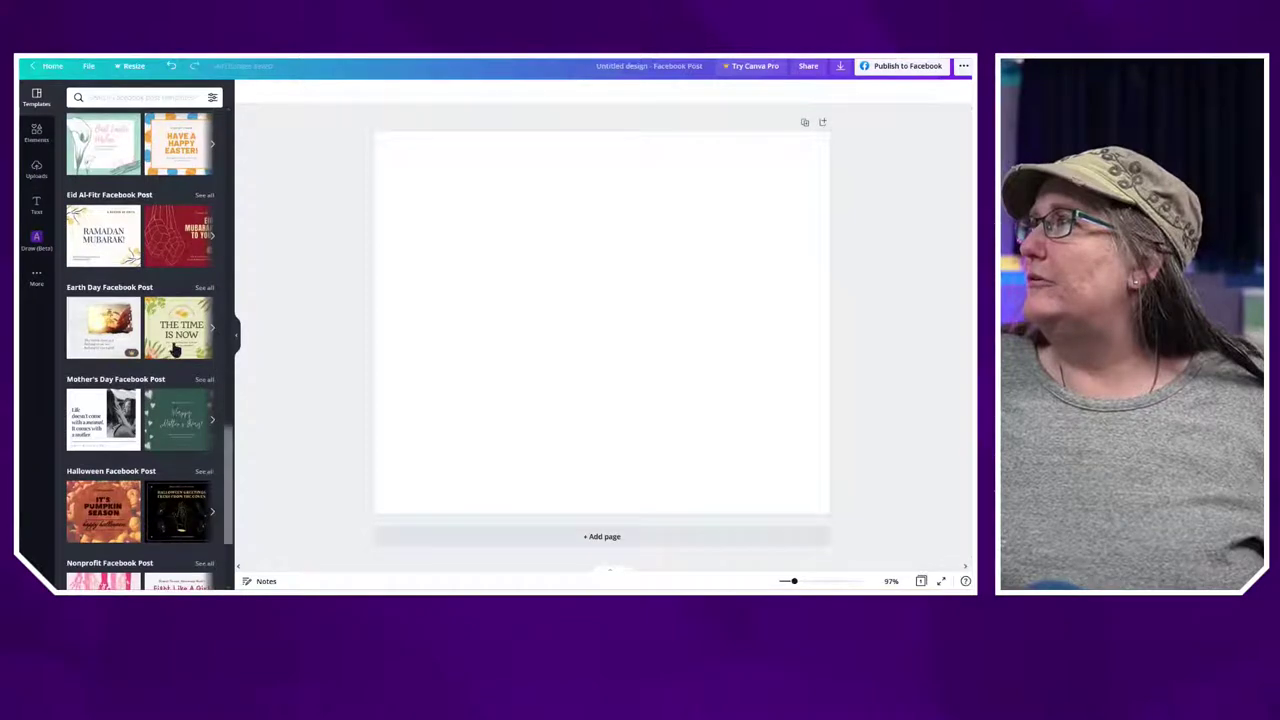
click(180, 345)
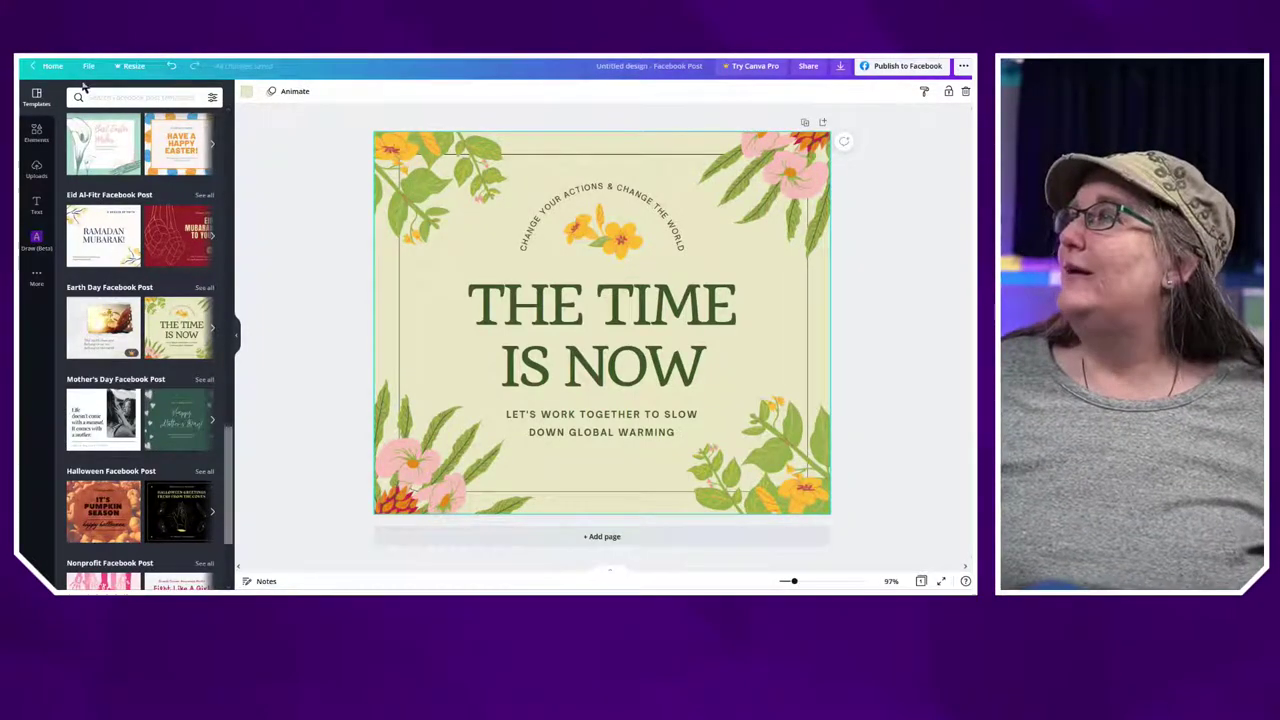
Try the Pen brush in red at size 47 by underlining TIME in the heading, and discard the drawing
click(38, 242)
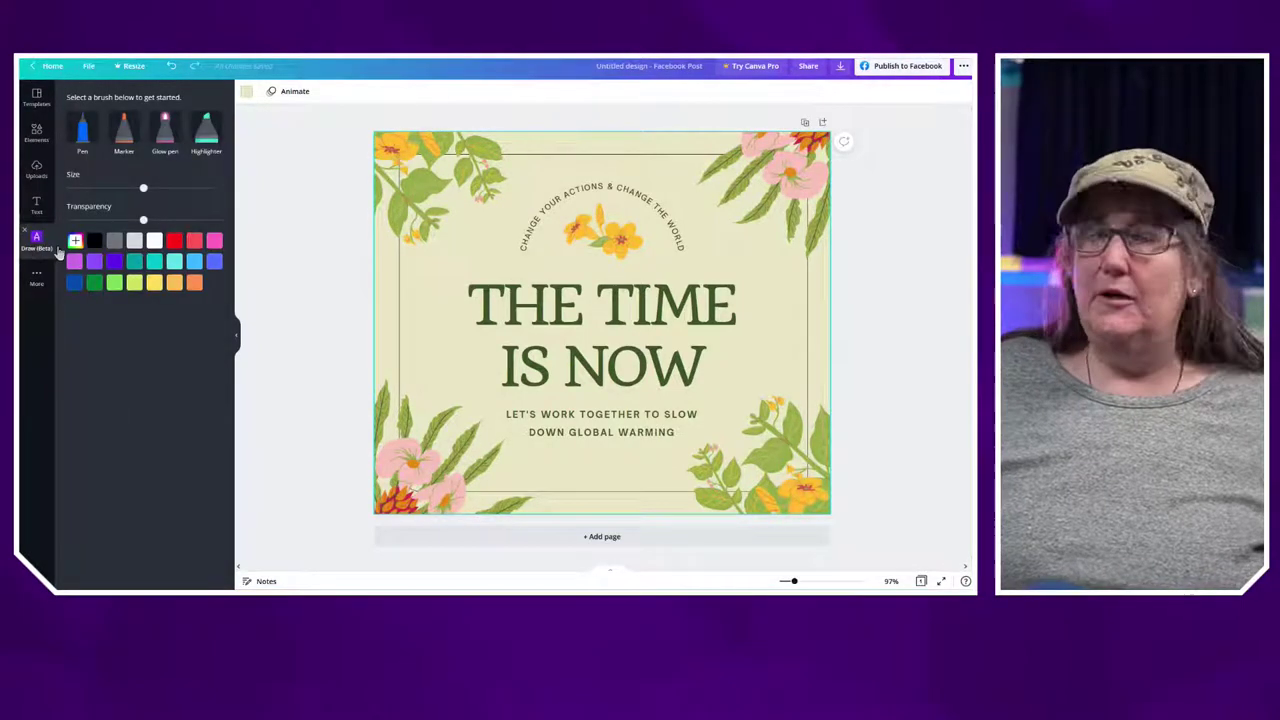
click(175, 245)
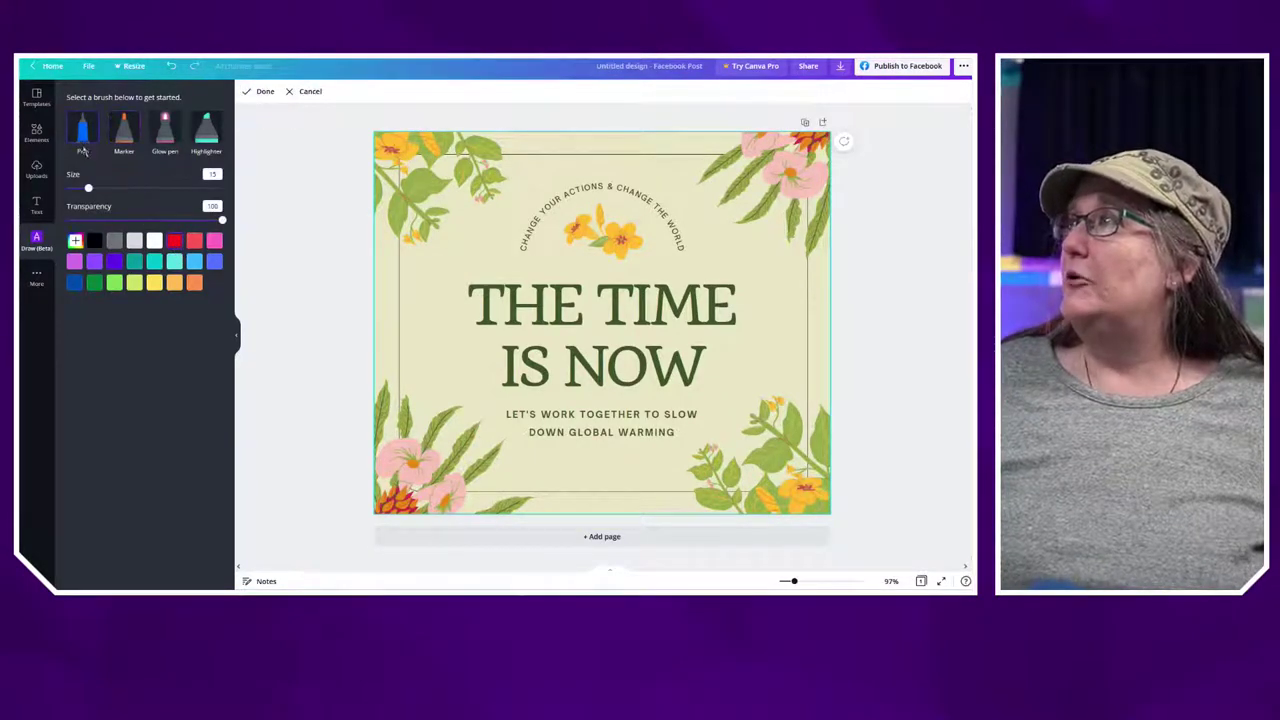
drag(89, 189, 139, 188)
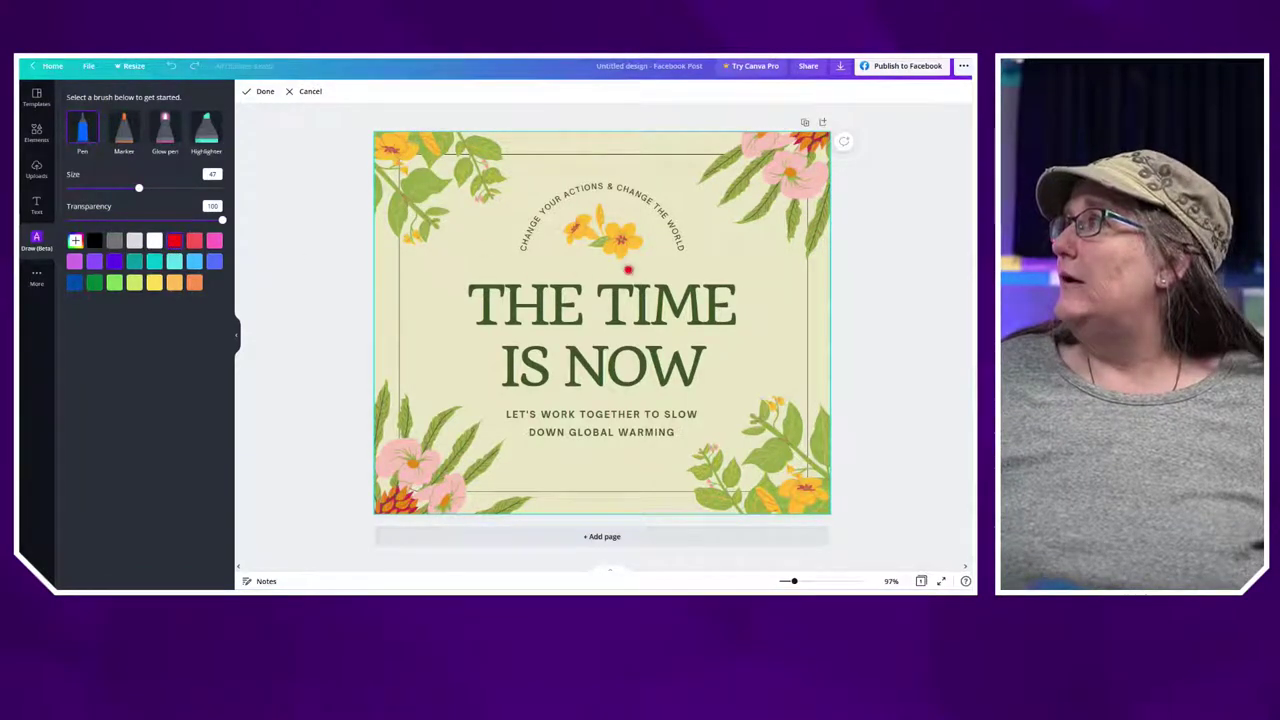
drag(719, 346, 602, 343)
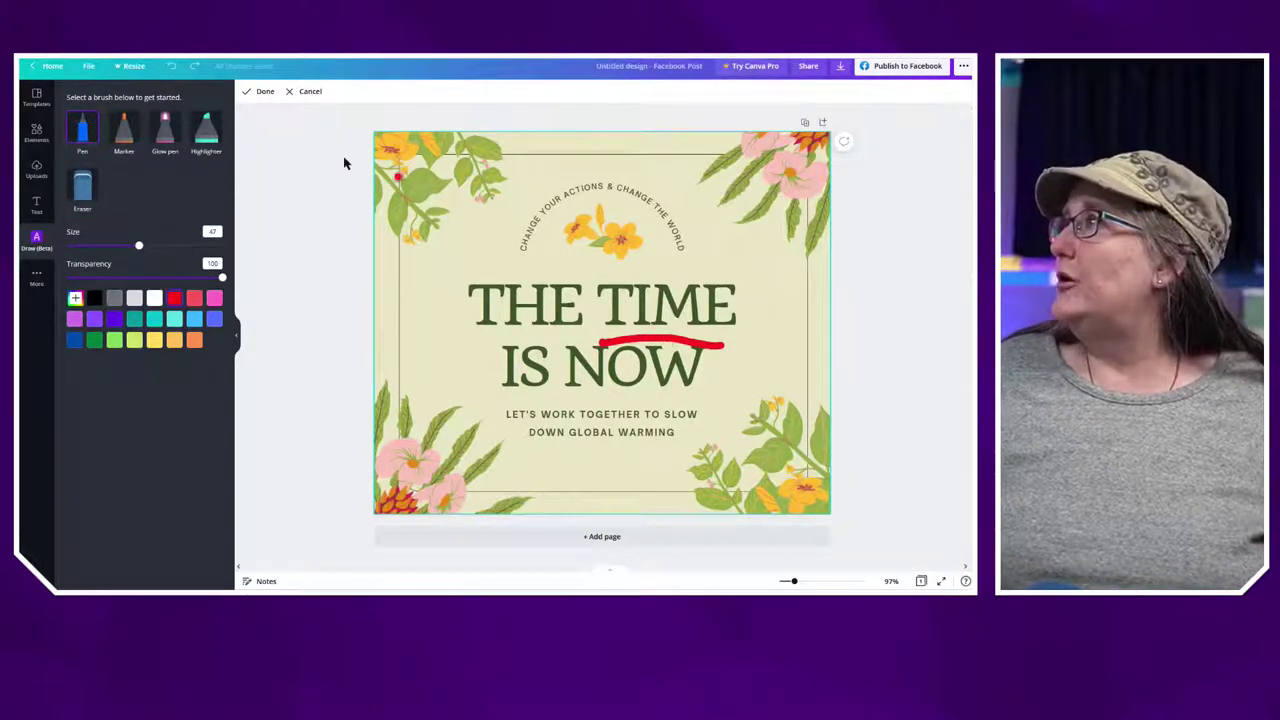
click(297, 94)
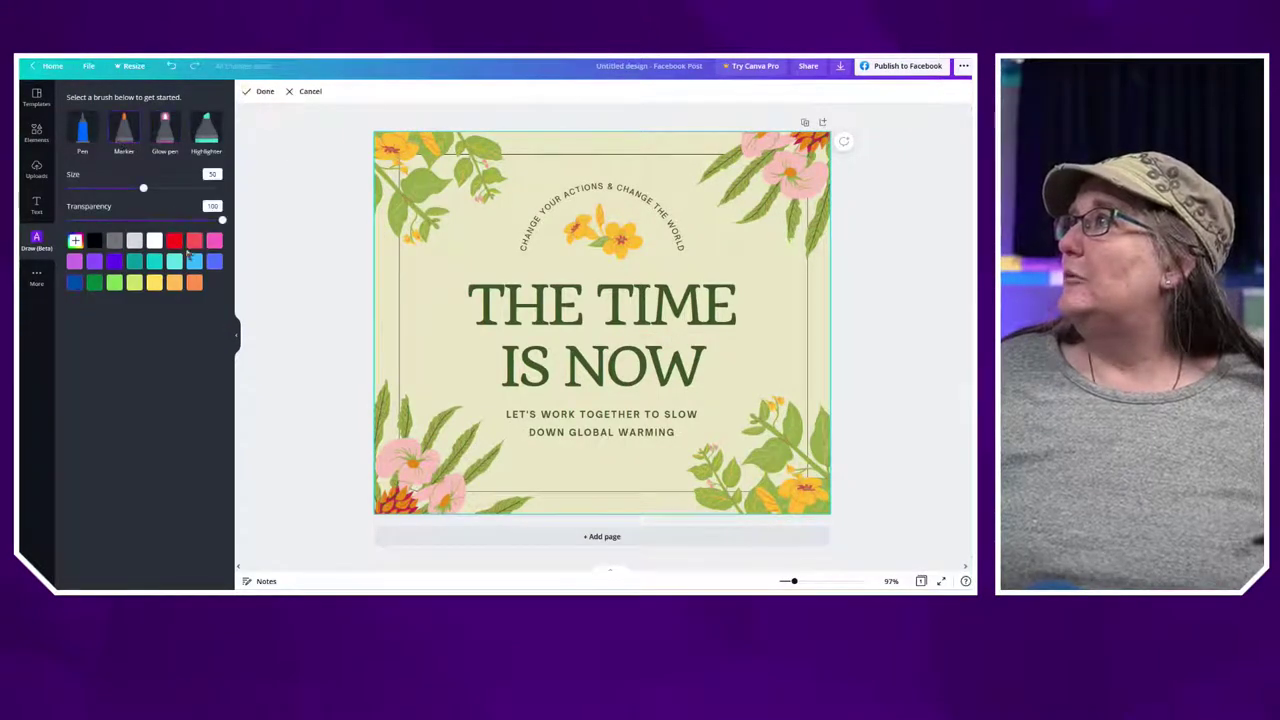
Try the red Marker at size 30 by underlining NOW repeatedly and drawing arrows pointing to it, and discard the drawing
drag(146, 192, 116, 191)
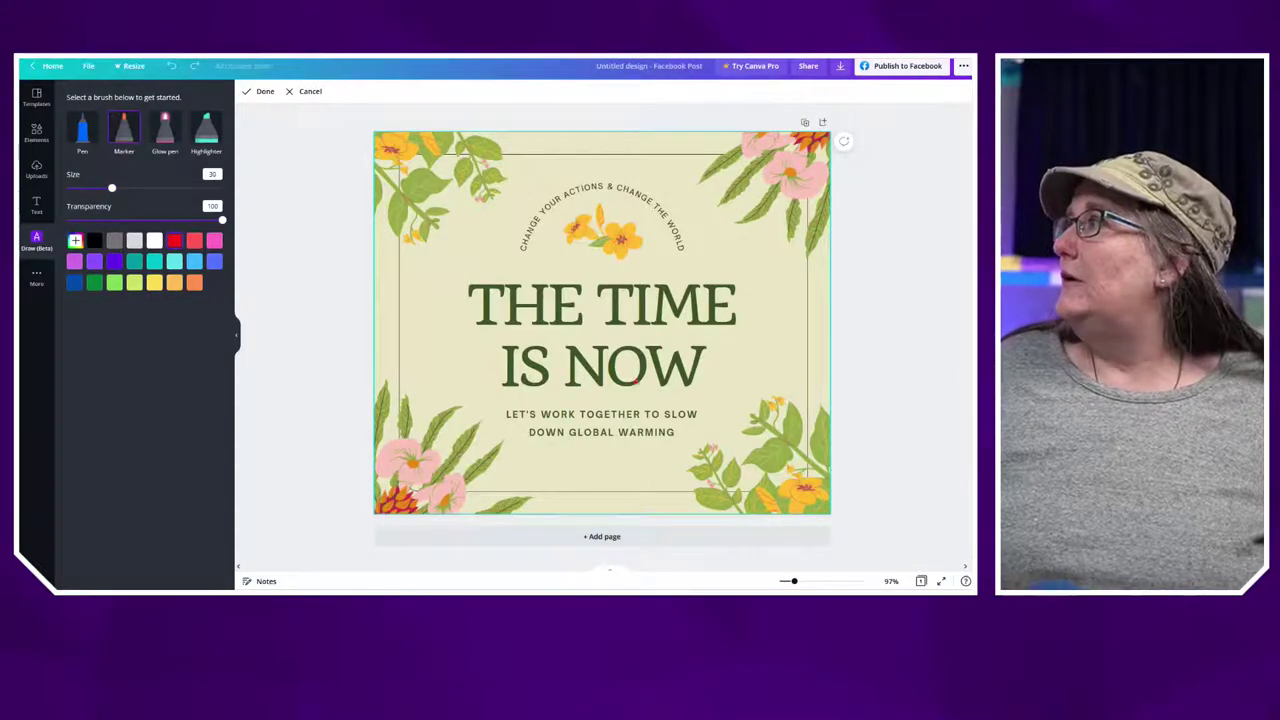
drag(608, 397, 715, 403)
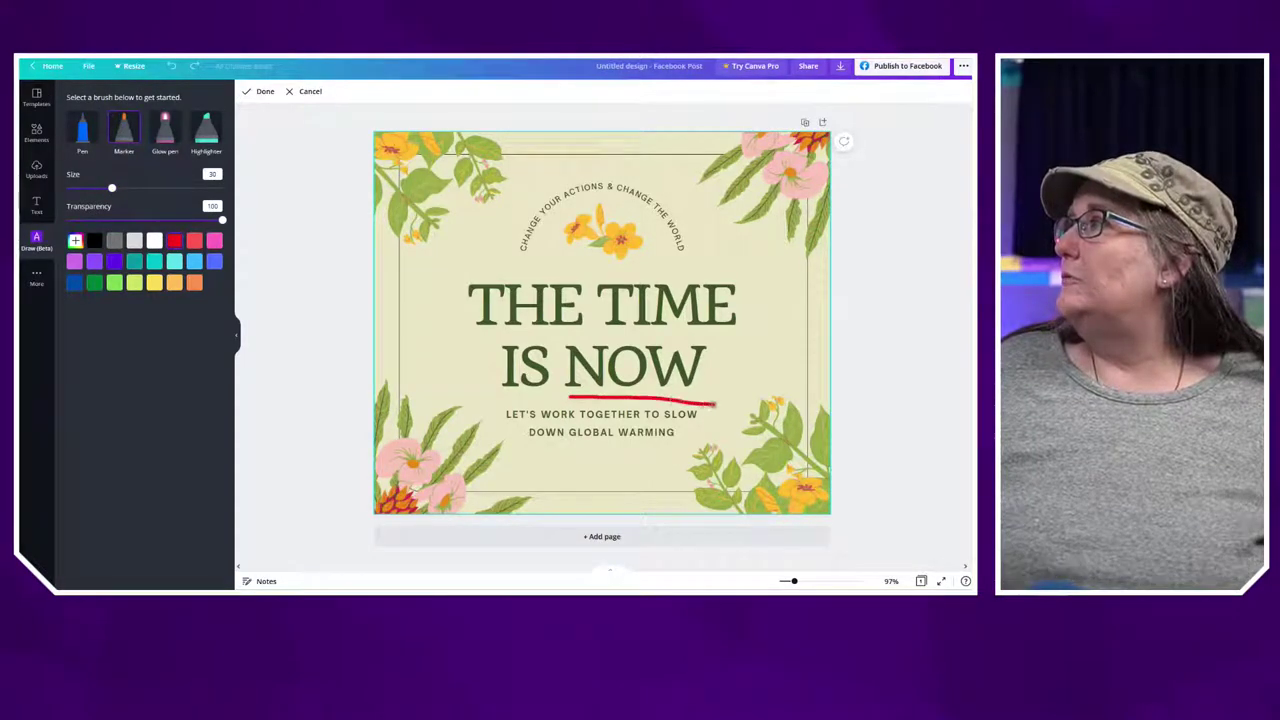
drag(570, 400, 678, 404)
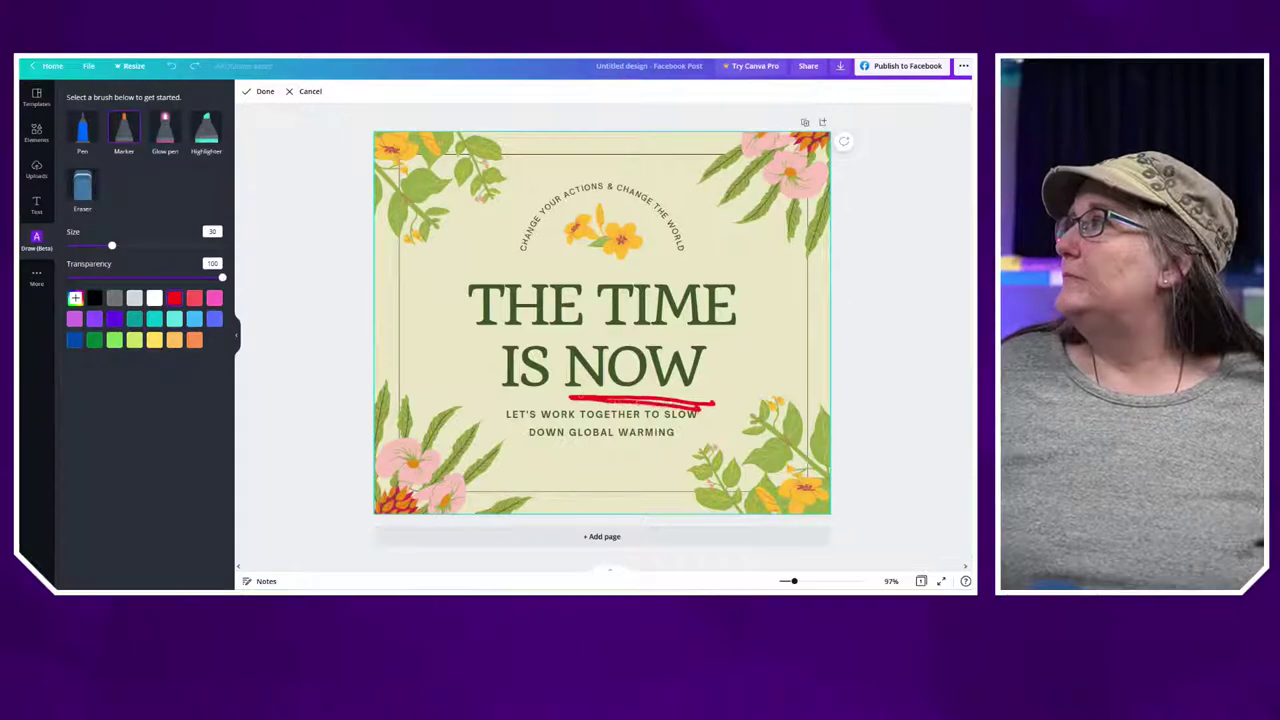
drag(563, 405, 680, 396)
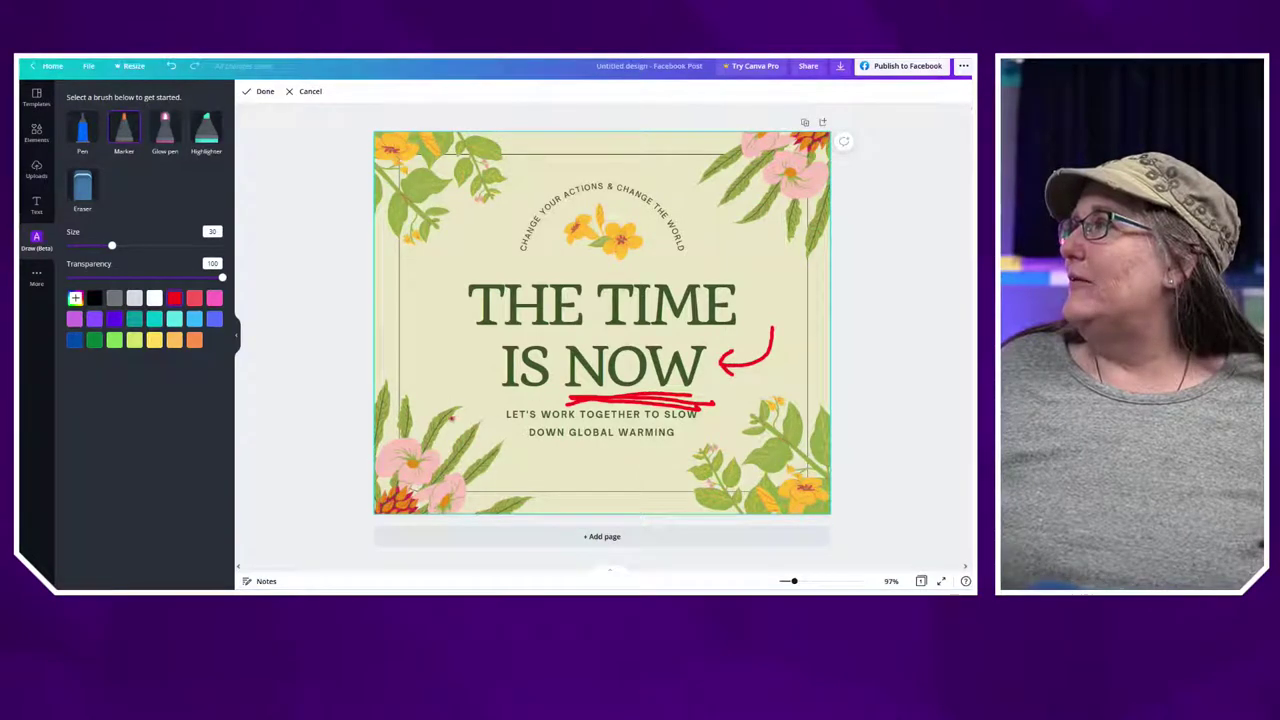
mouse_move(463, 482)
mouse_down()
mouse_move(471, 437)
mouse_move(497, 412)
mouse_move(550, 397)
mouse_up()
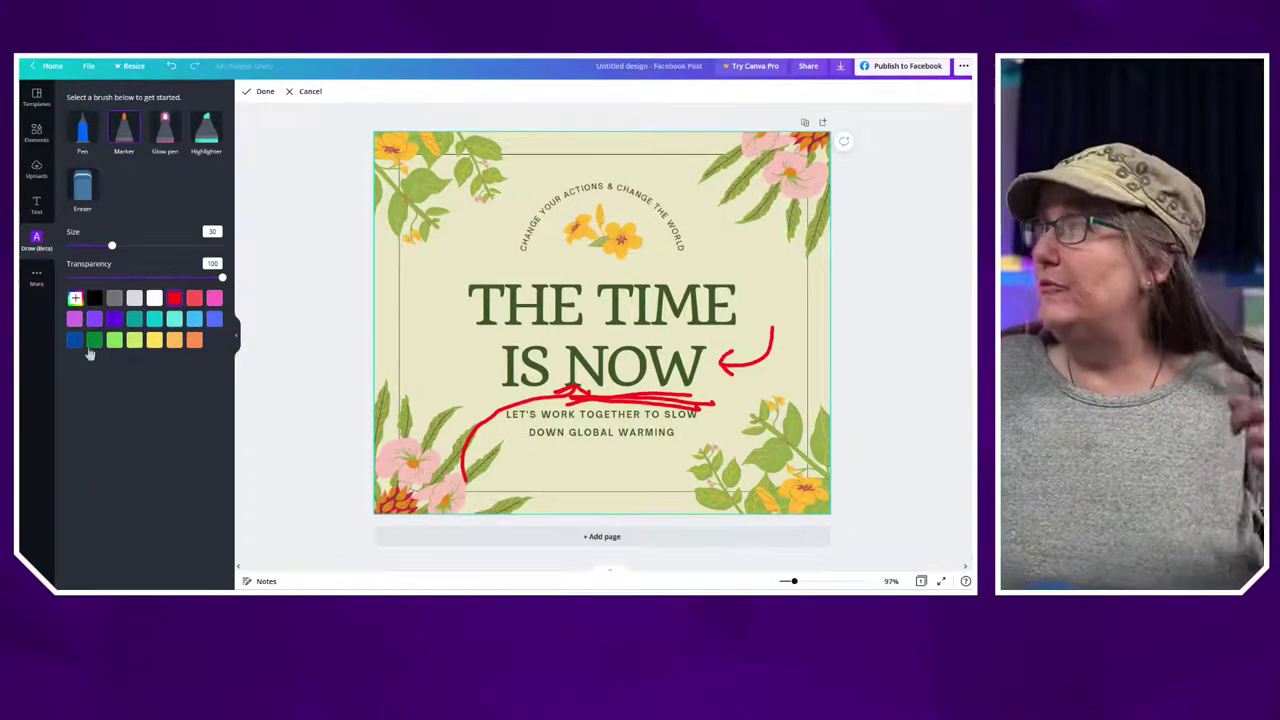
click(168, 140)
click(207, 140)
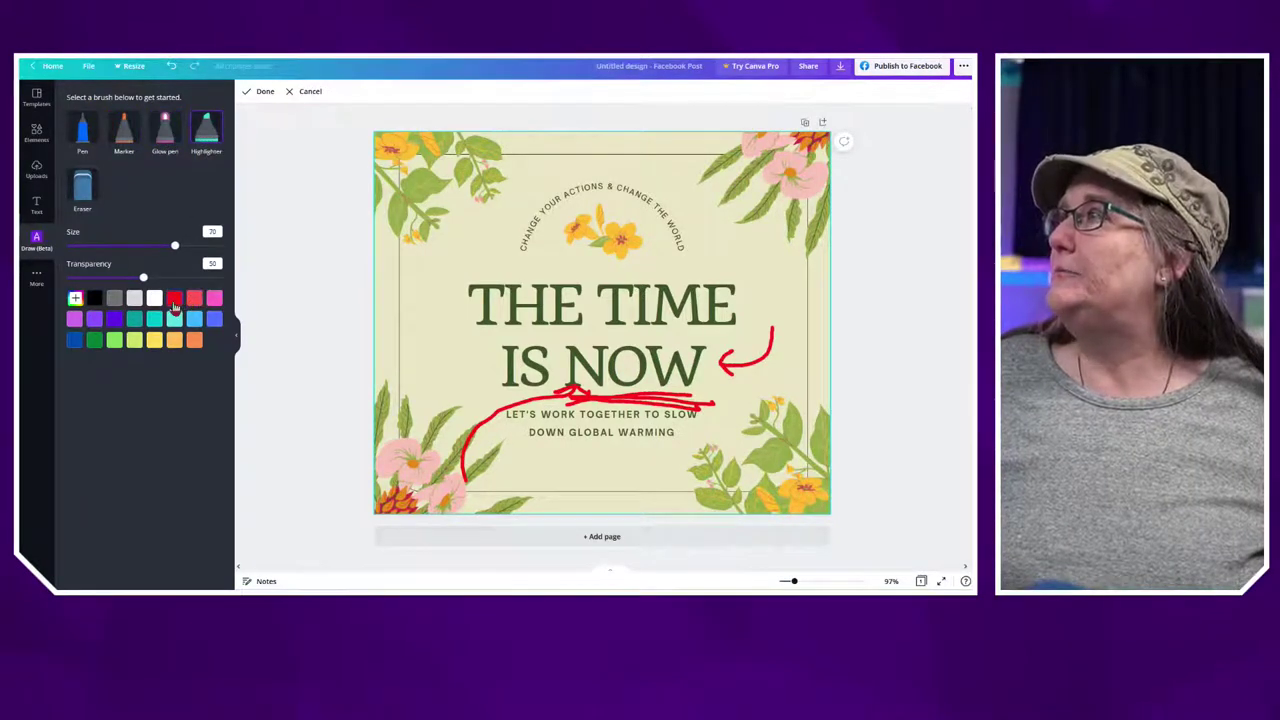
click(298, 93)
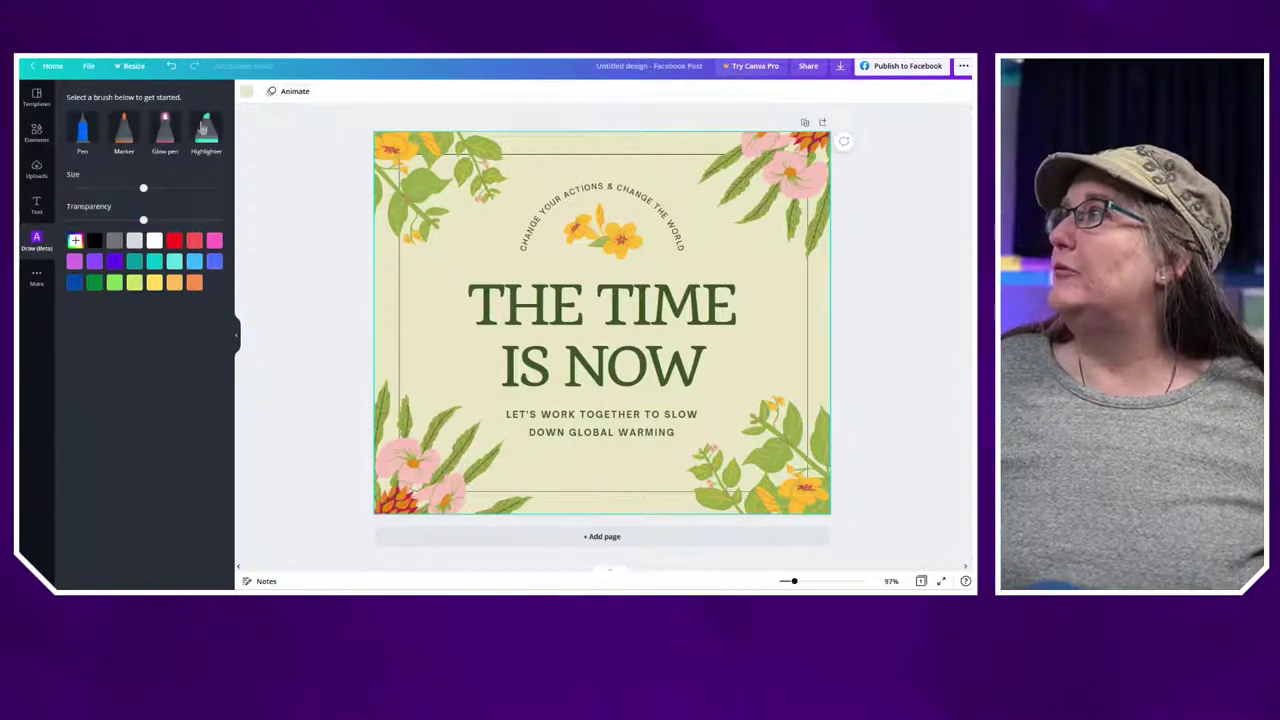
Cover both lines of the "The Time Is Now" heading with the red Highlighter at size 70 and transparency 50
click(207, 138)
click(176, 243)
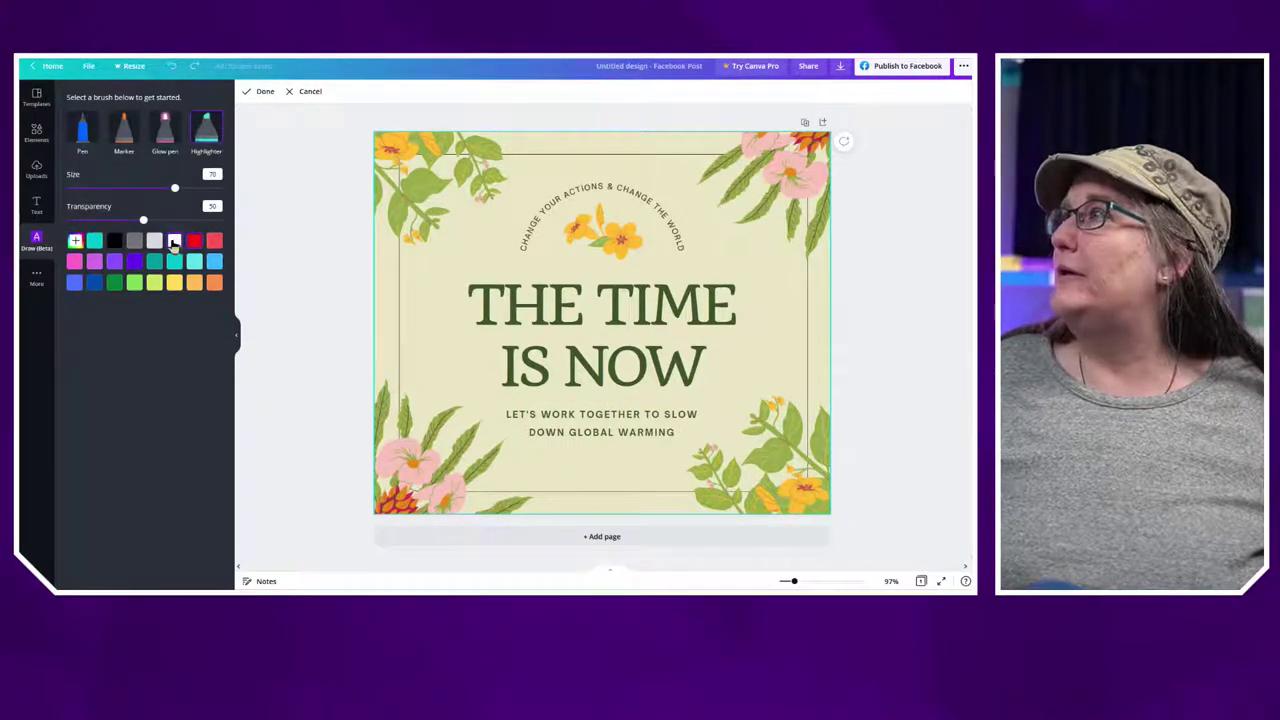
mouse_move(470, 291)
mouse_down()
mouse_move(700, 296)
mouse_move(490, 350)
mouse_move(727, 366)
mouse_move(540, 380)
mouse_move(425, 370)
mouse_up()
mouse_move(718, 350)
mouse_down()
mouse_move(713, 309)
mouse_move(672, 338)
mouse_move(708, 337)
mouse_move(753, 302)
mouse_move(683, 300)
mouse_move(738, 361)
mouse_move(693, 372)
mouse_move(490, 305)
mouse_up()
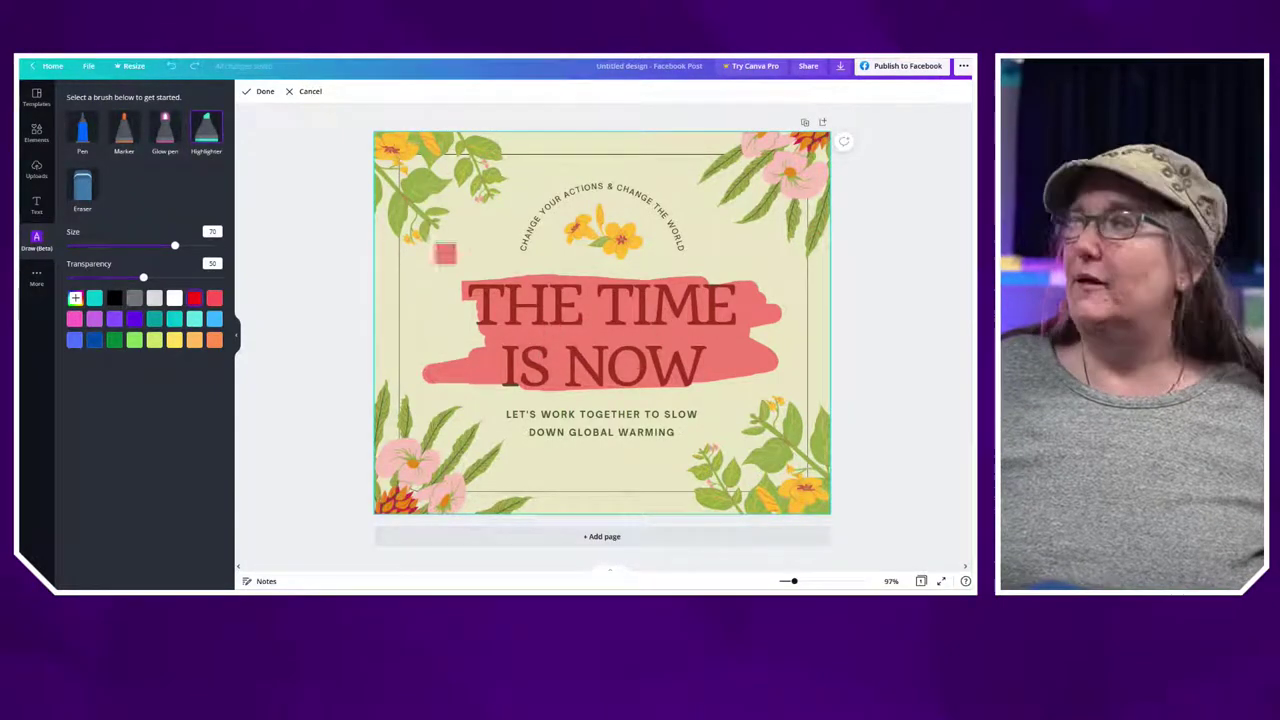
Erase the red highlight everywhere except over the word NOW, enlarging the eraser to size 82
click(81, 195)
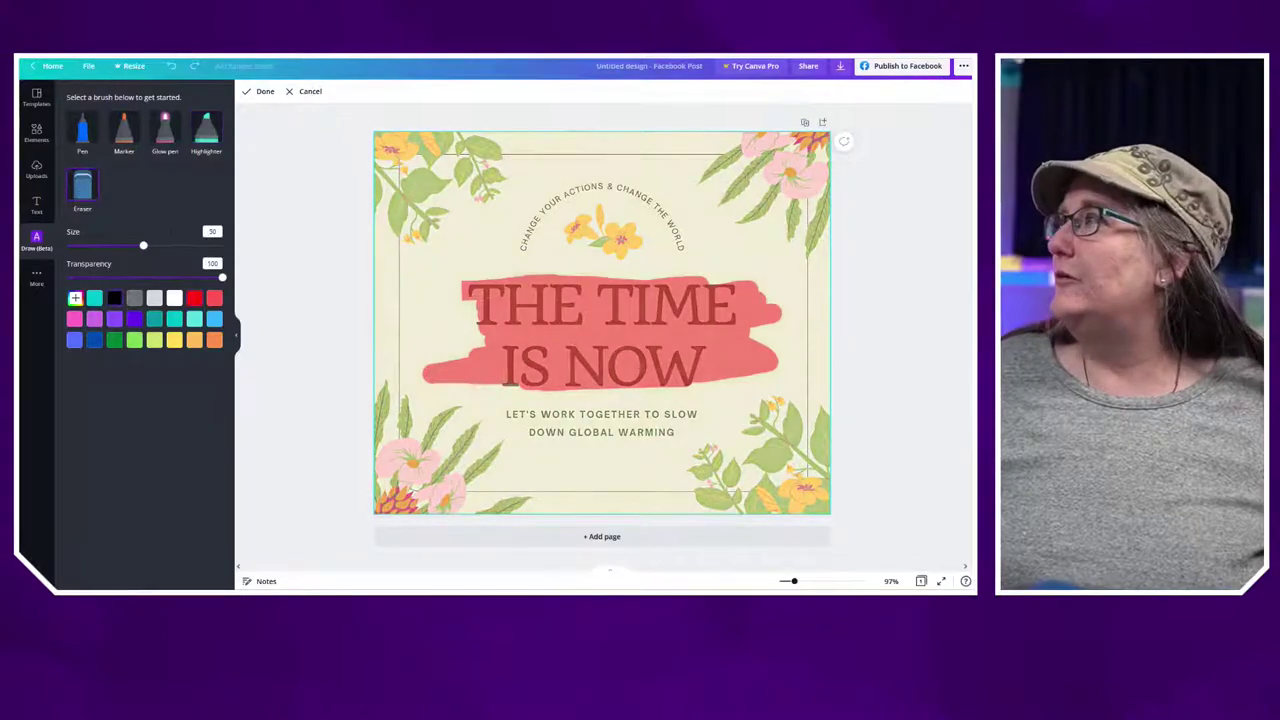
mouse_move(556, 281)
mouse_down()
mouse_move(440, 319)
mouse_move(442, 296)
mouse_move(585, 320)
mouse_up()
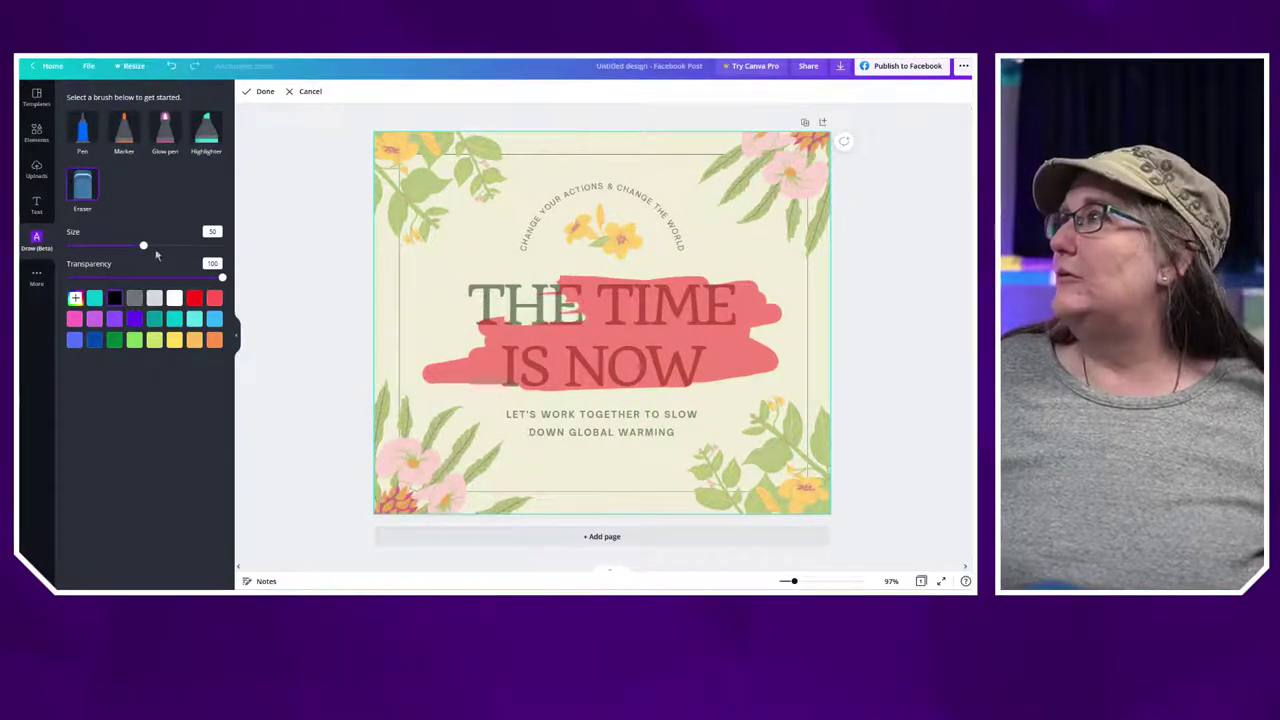
click(193, 245)
mouse_move(520, 288)
mouse_down()
mouse_move(600, 304)
mouse_move(560, 294)
mouse_move(713, 281)
mouse_move(675, 286)
mouse_move(756, 296)
mouse_move(723, 312)
mouse_move(754, 313)
mouse_move(513, 327)
mouse_move(463, 371)
mouse_move(510, 375)
mouse_move(538, 347)
mouse_move(545, 392)
mouse_move(532, 380)
mouse_move(541, 357)
mouse_move(547, 388)
mouse_up()
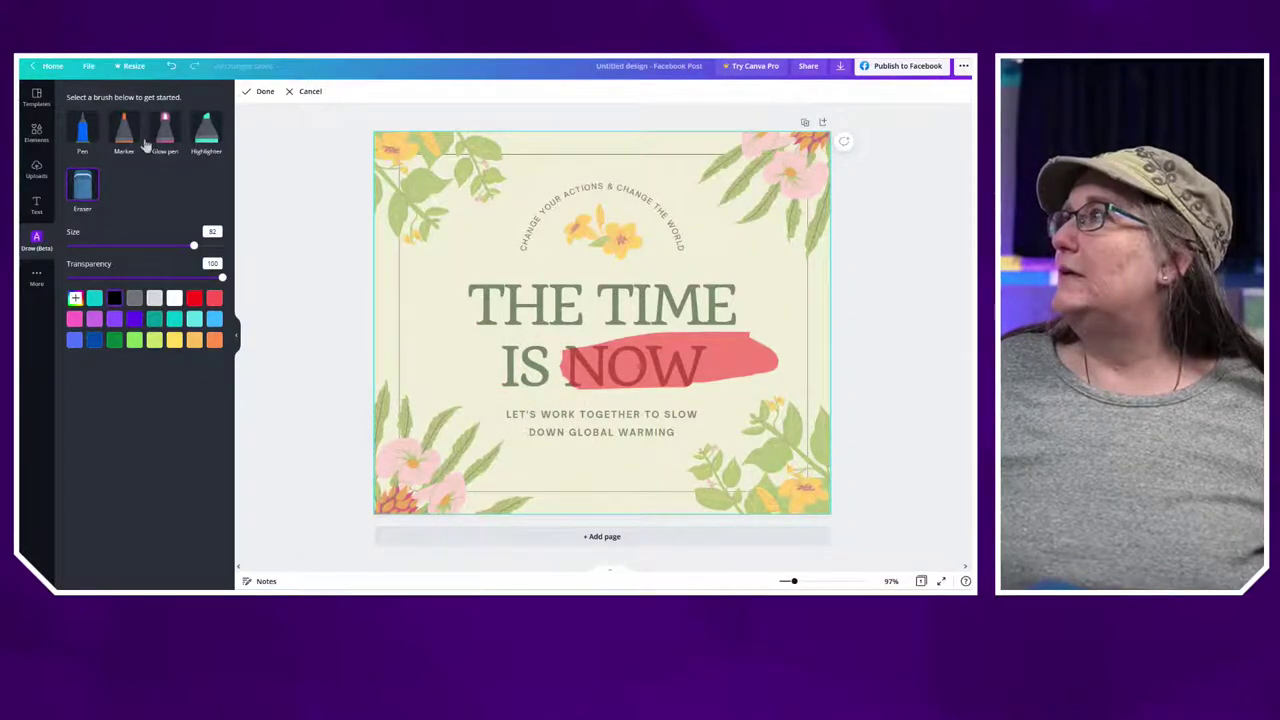
Add a second layer of red Highlighter over the word NOW at size 70 and transparency 50
click(207, 140)
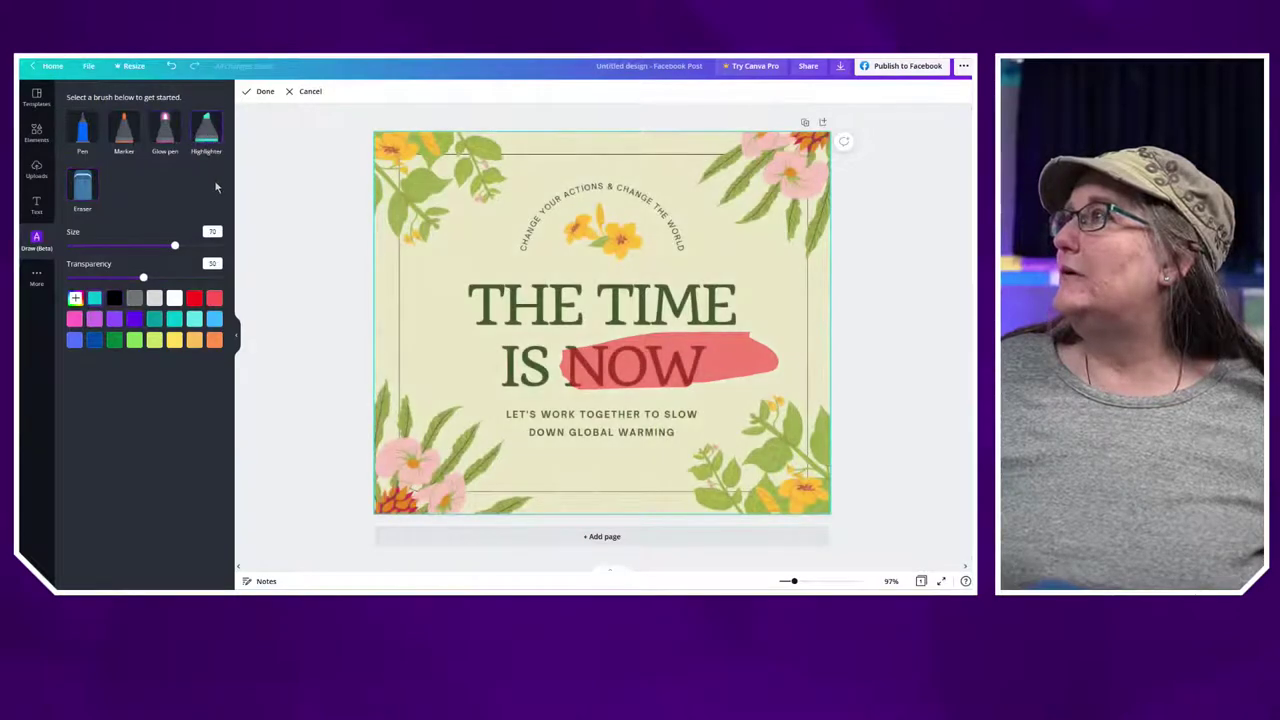
click(195, 299)
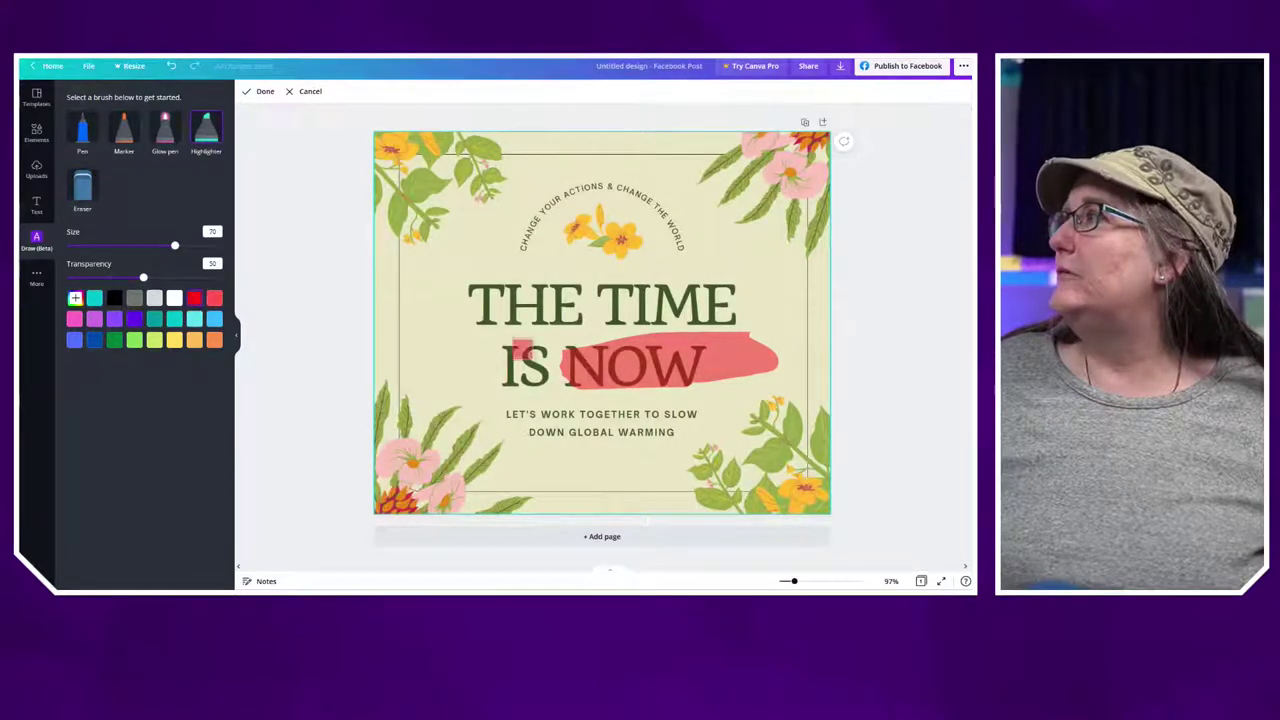
mouse_move(579, 357)
mouse_down()
mouse_move(570, 366)
mouse_move(620, 370)
mouse_move(570, 365)
mouse_up()
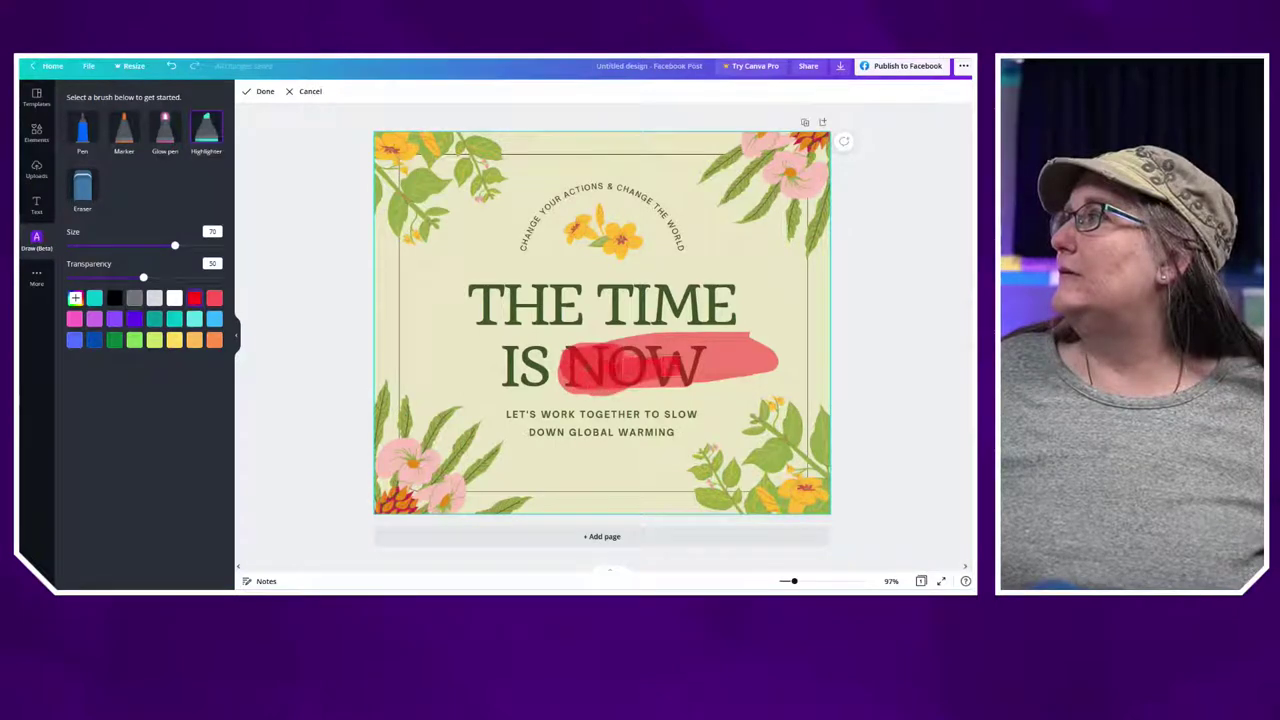
mouse_move(688, 346)
mouse_down()
mouse_move(630, 385)
mouse_move(662, 385)
mouse_up()
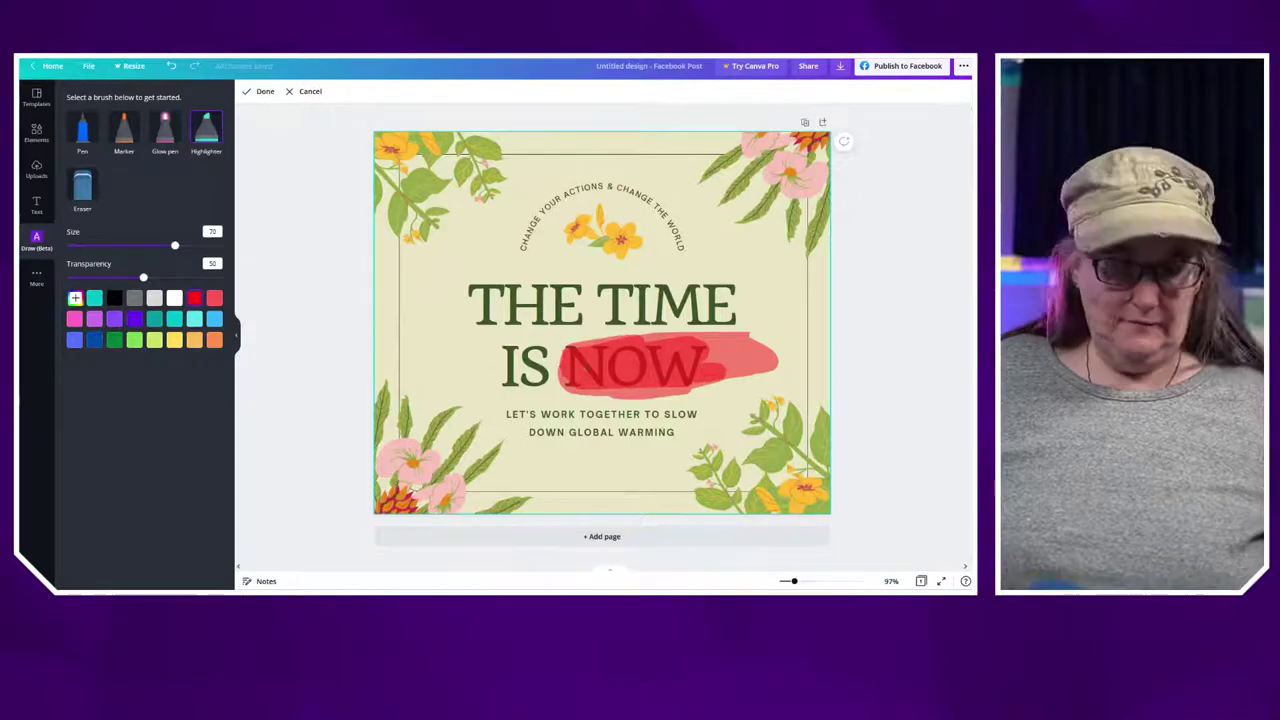
Erase and retouch the red highlight into a rough ring around NOW, trim its tail, and finish the drawing
click(82, 186)
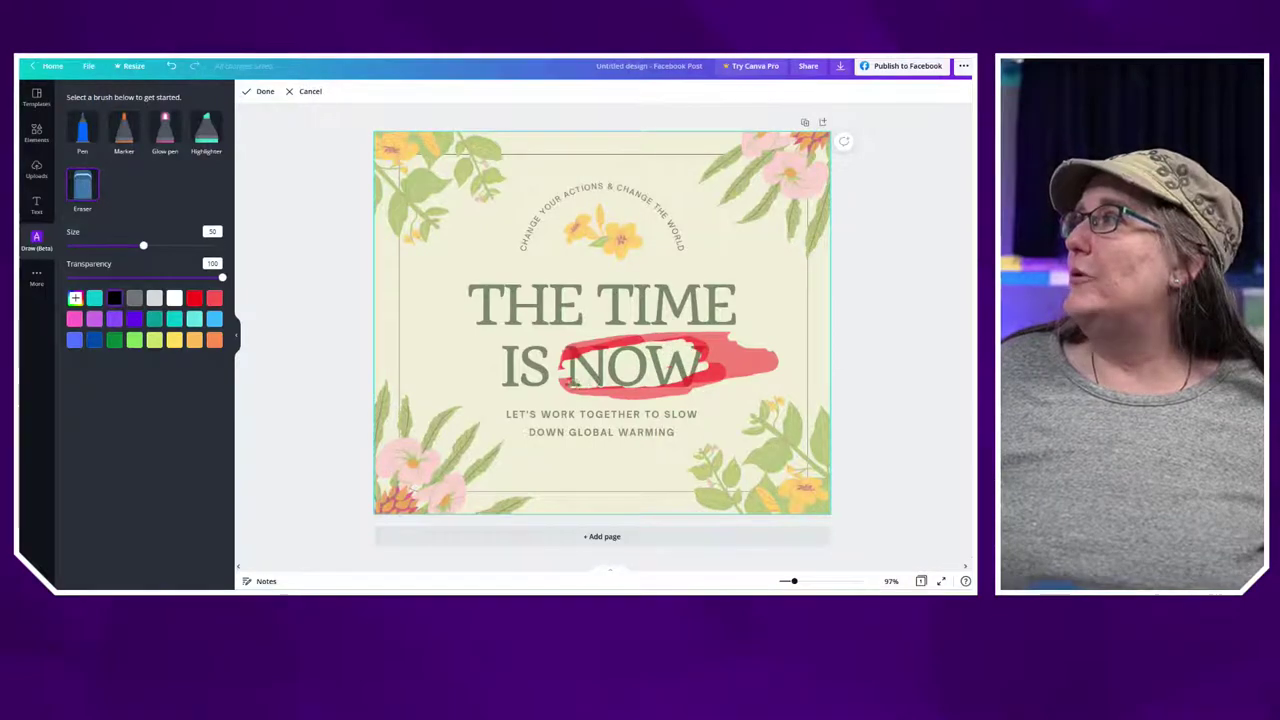
click(216, 143)
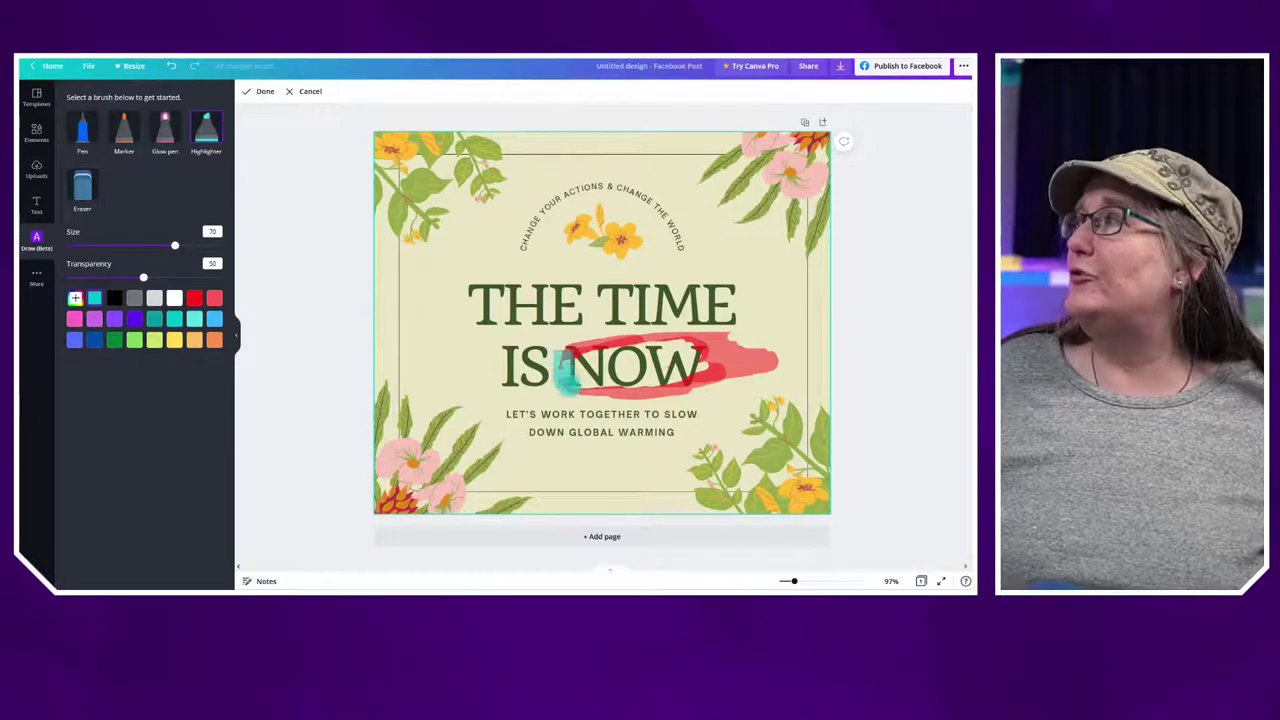
click(193, 299)
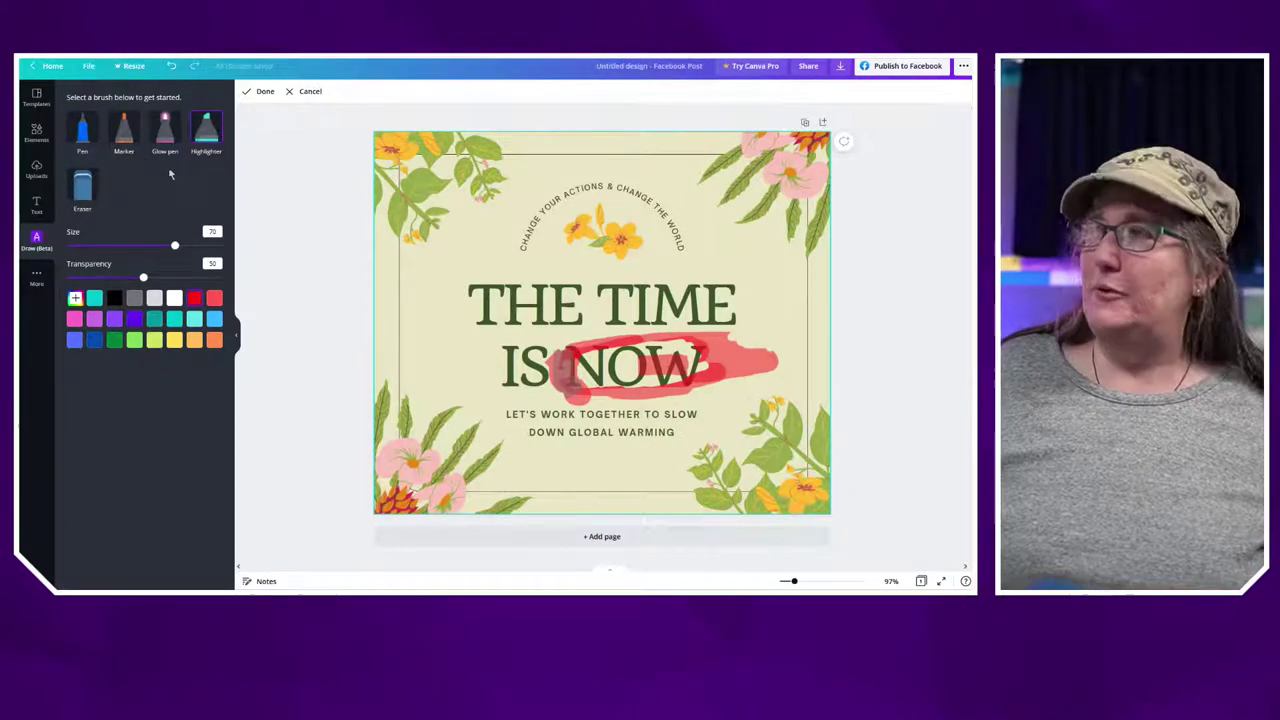
click(82, 185)
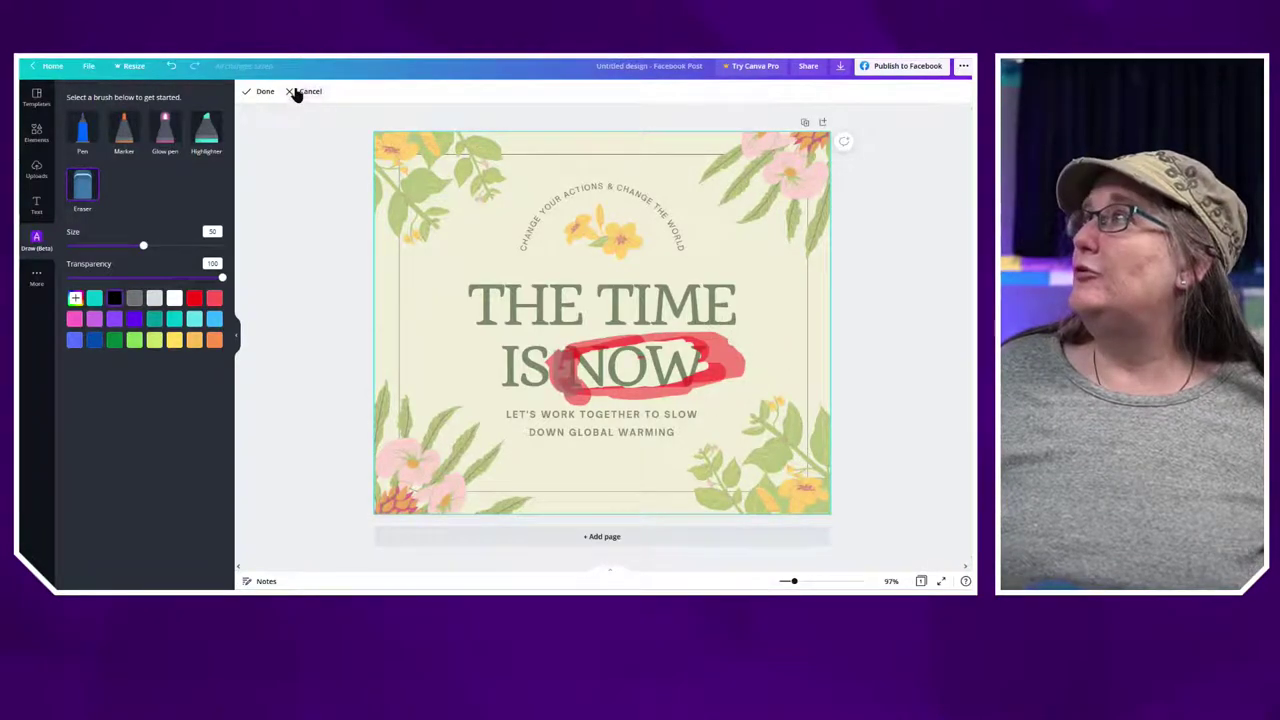
click(262, 91)
Enlarge and reposition the red ring drawing so that it surrounds the words IS NOW
click(565, 390)
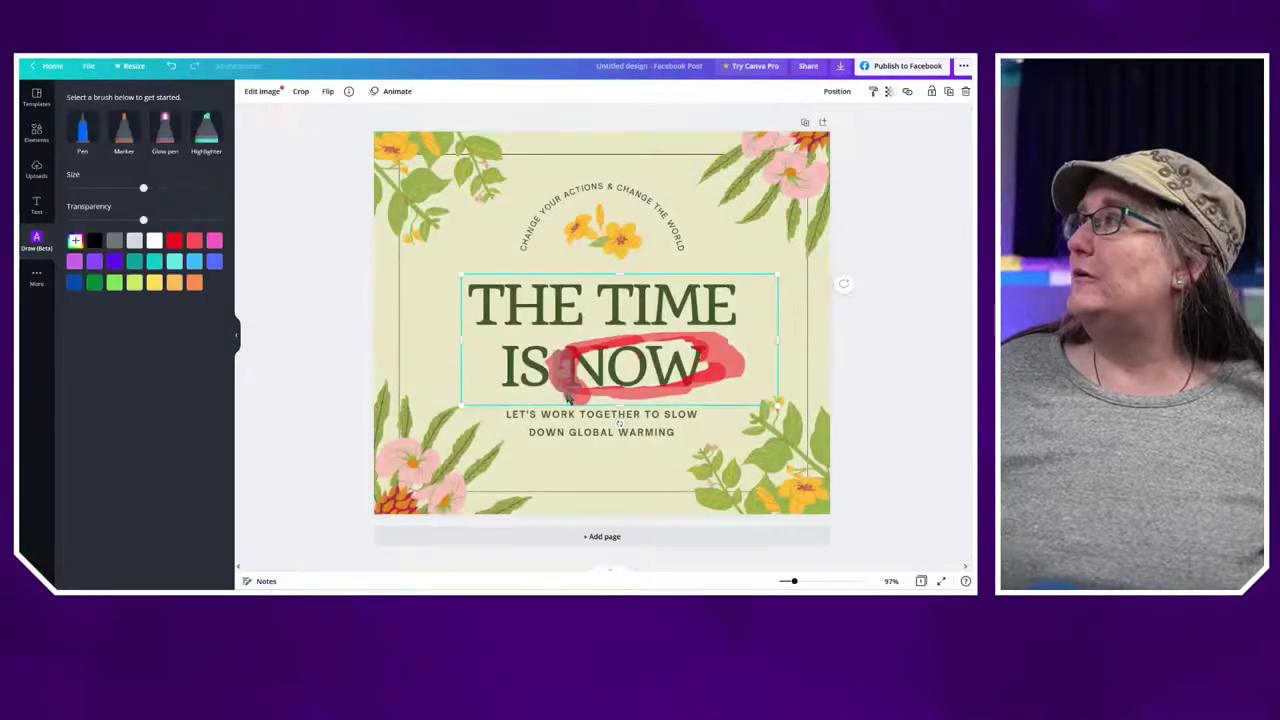
drag(565, 390, 565, 396)
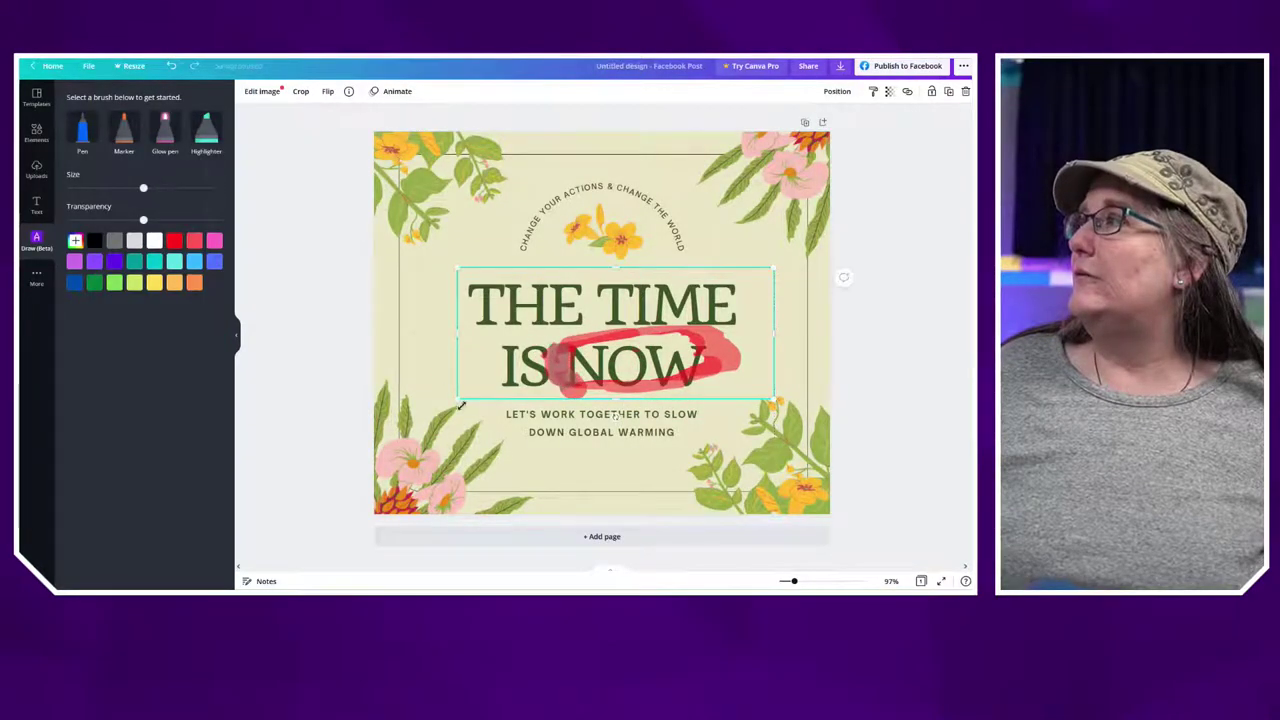
mouse_move(459, 402)
mouse_down()
mouse_move(388, 449)
mouse_move(431, 426)
mouse_move(370, 436)
mouse_up()
drag(494, 410, 490, 387)
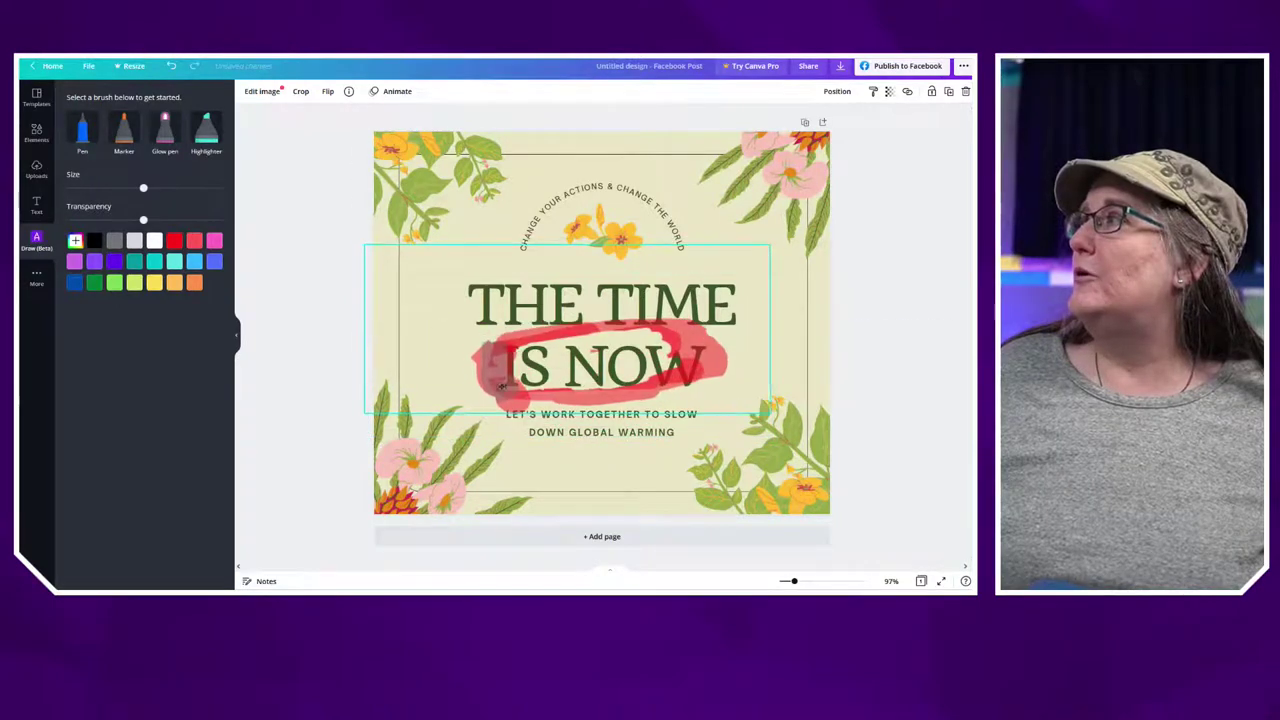
drag(778, 425, 792, 420)
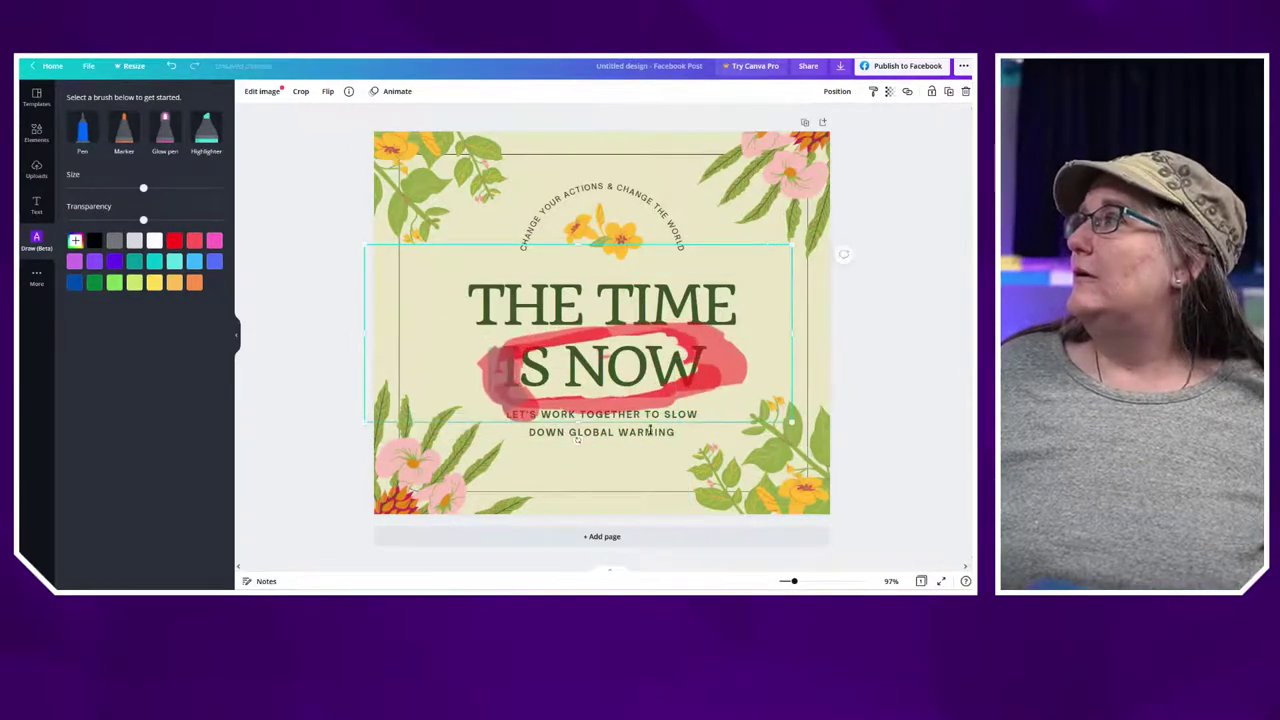